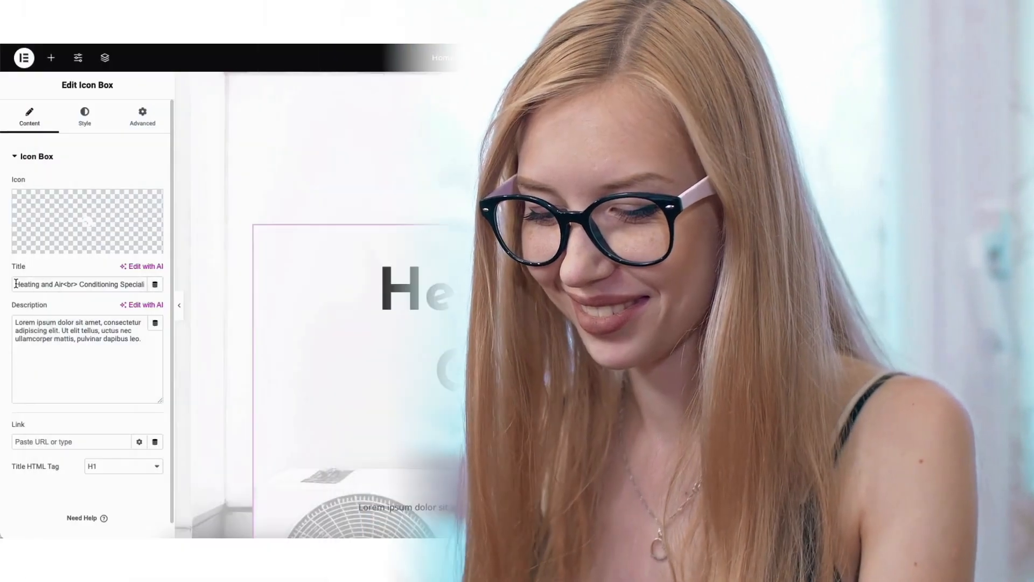
Replace the icon box's title with the copied text
left_click_drag(15, 283, 80, 284)
type("DEMO HVAC SERVICE WEBSITE")
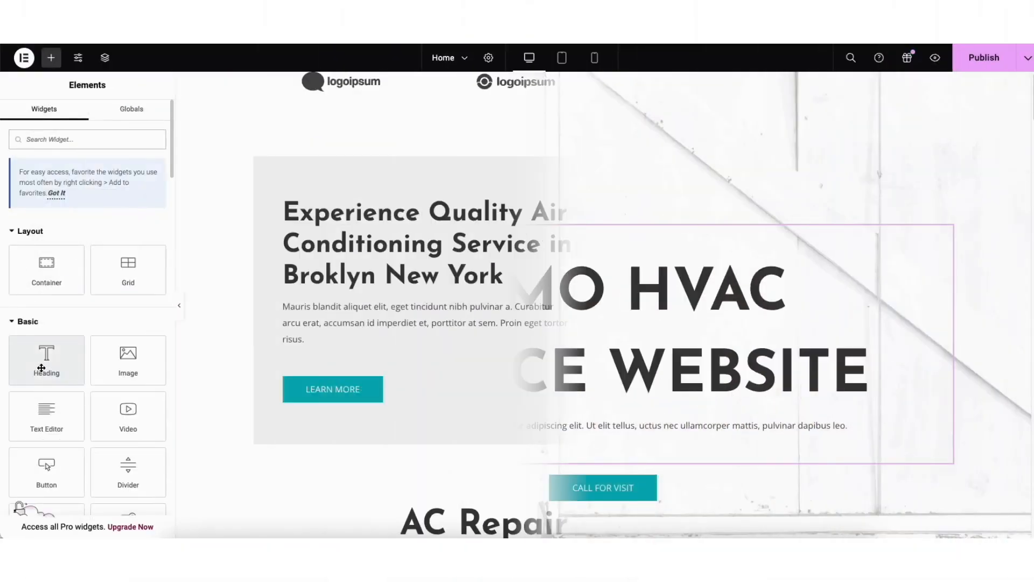
Add a heading and an image box to the grey text column of the air conditioning service section
left_click_drag(47, 360, 348, 358)
left_click_drag(46, 466, 355, 337)
left_click(568, 194)
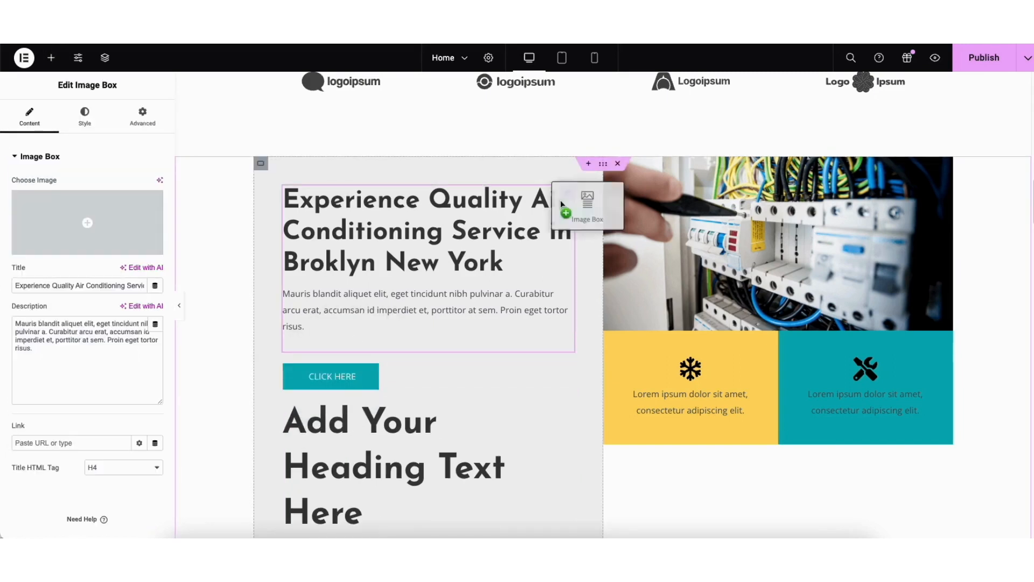
left_click_drag(465, 381, 465, 381)
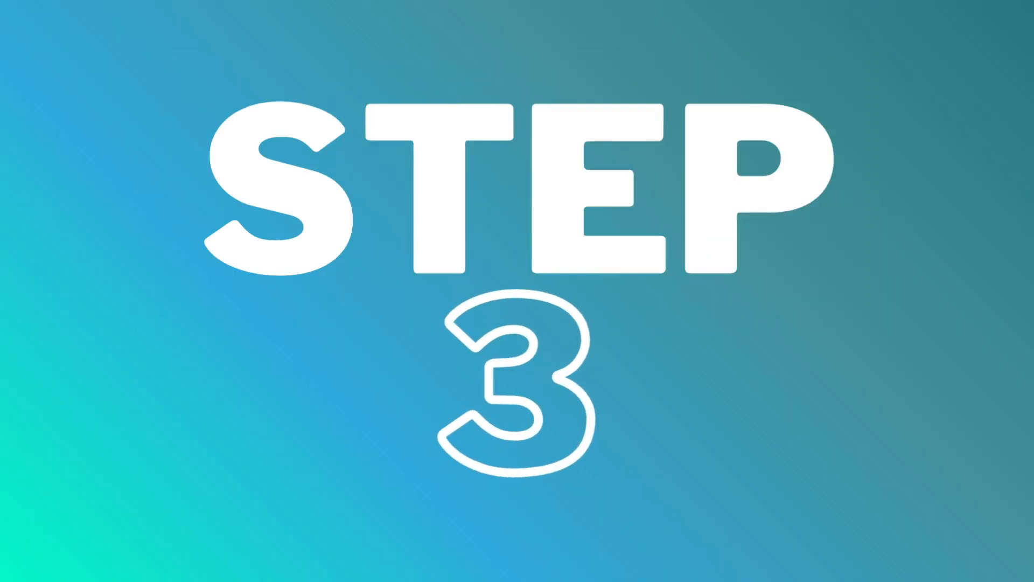
left_click_drag(15, 284, 94, 283)
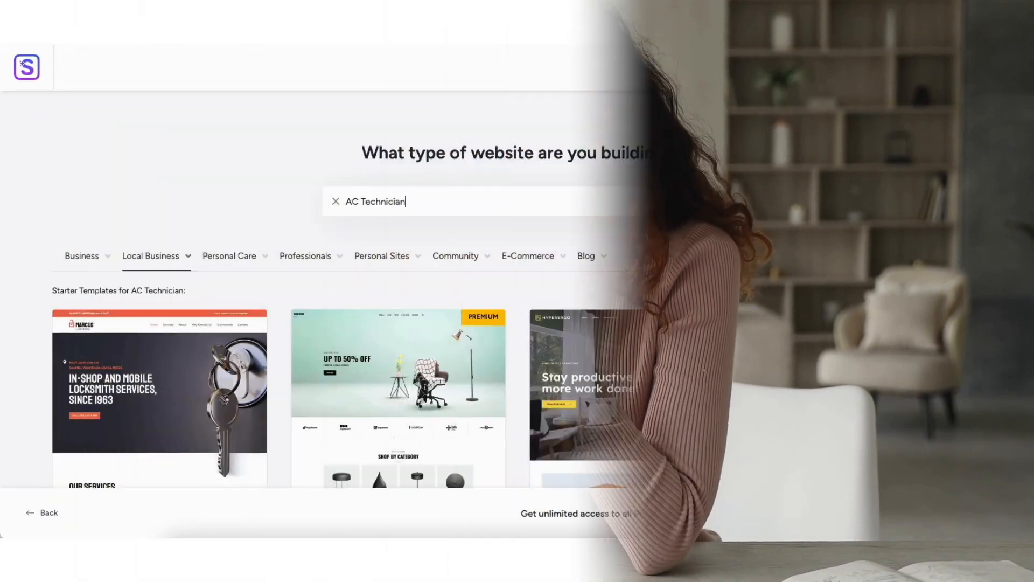
scroll(517, 288, "down", 6)
scroll(1031, 162, "down", 3)
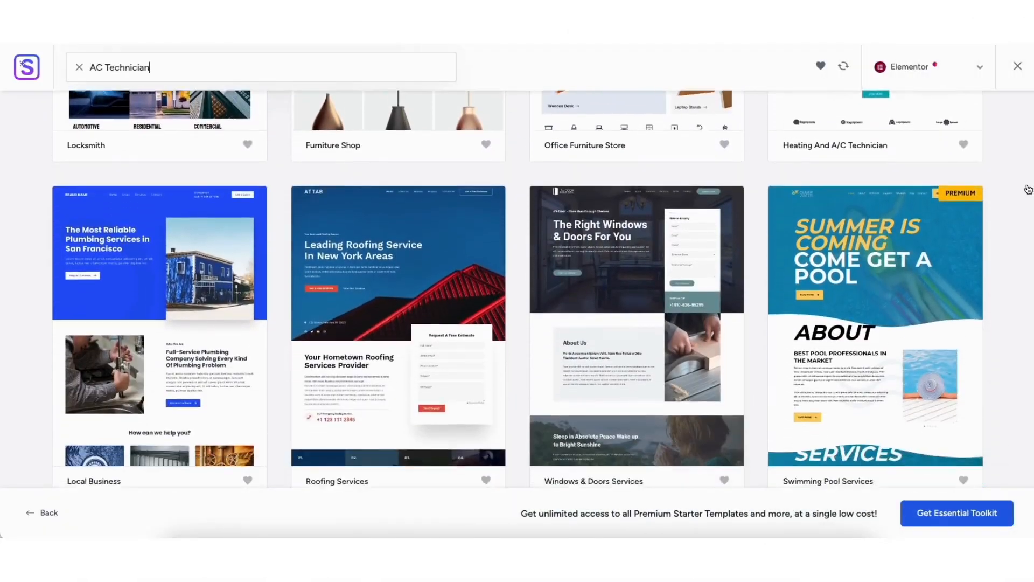
left_click_drag(47, 359, 349, 360)
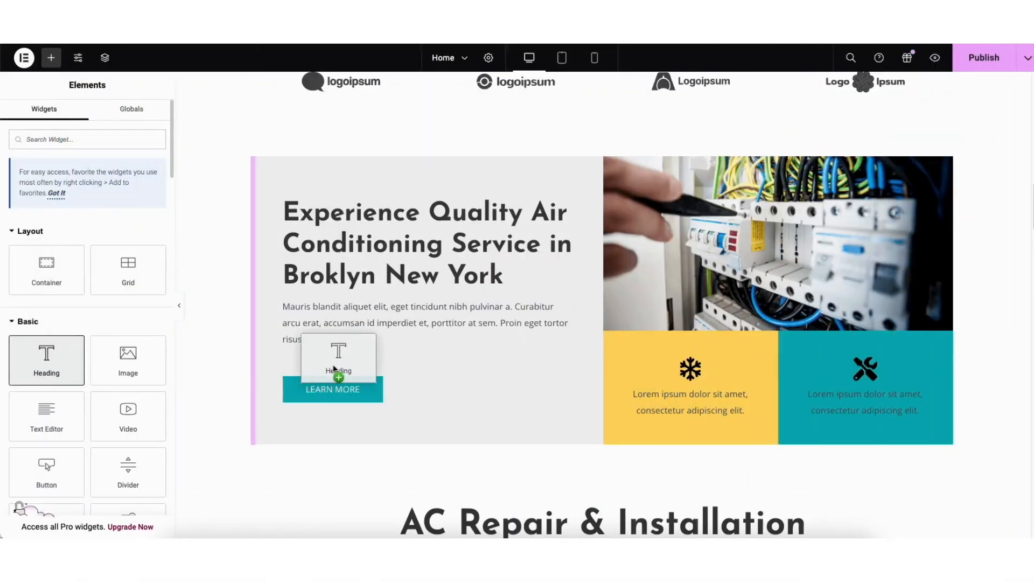
left_click_drag(47, 469, 354, 337)
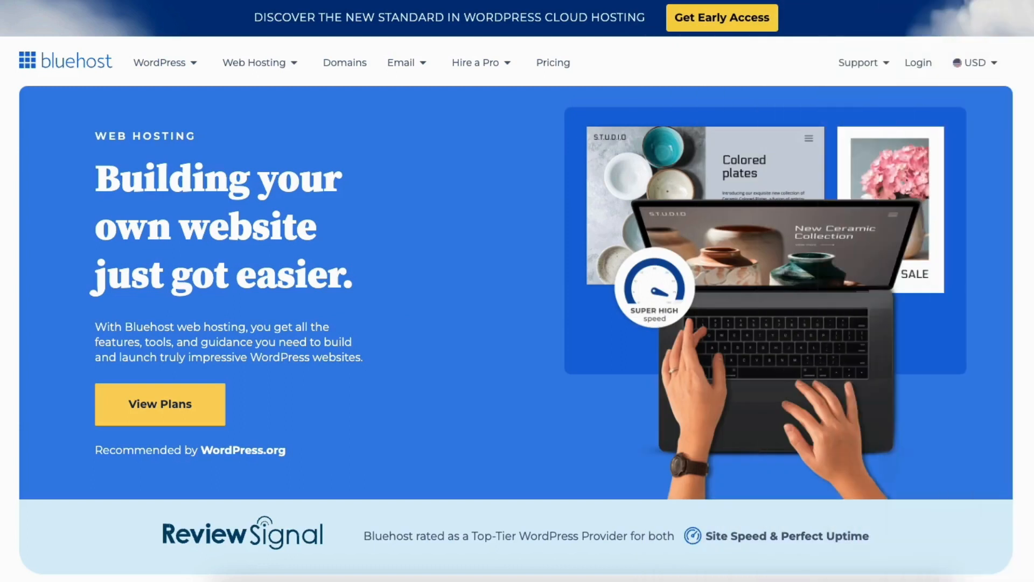
Examine the Bluehost web hosting plans with their features and the services presented on the home page
scroll(517, 290, "down", 7)
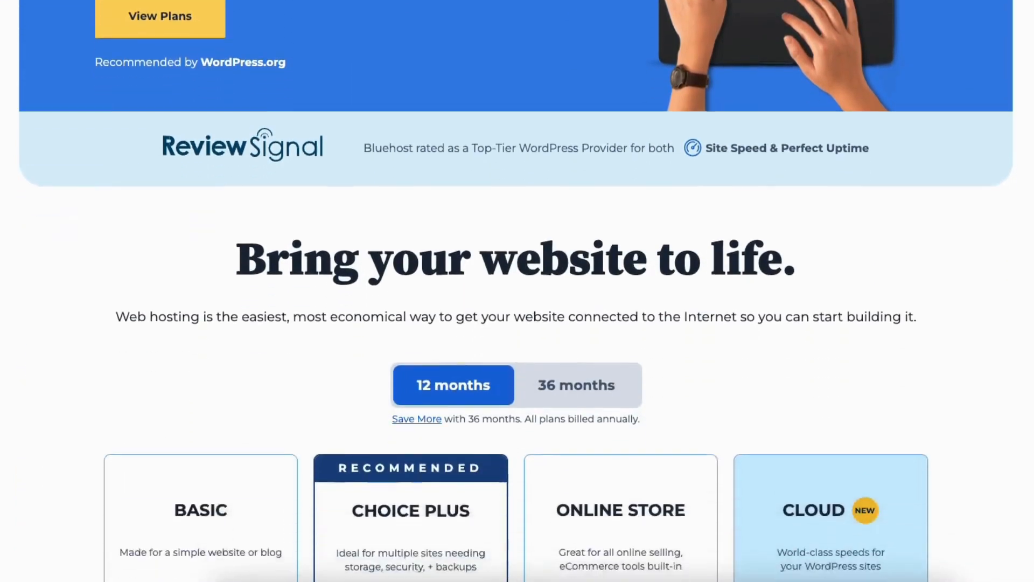
scroll(517, 291, "down", 9)
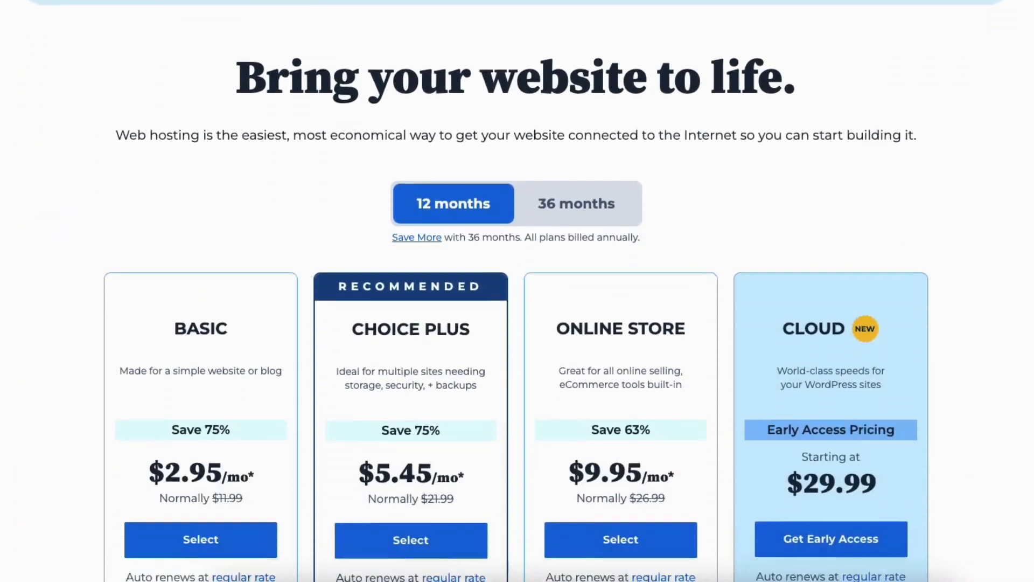
scroll(517, 291, "down", 10)
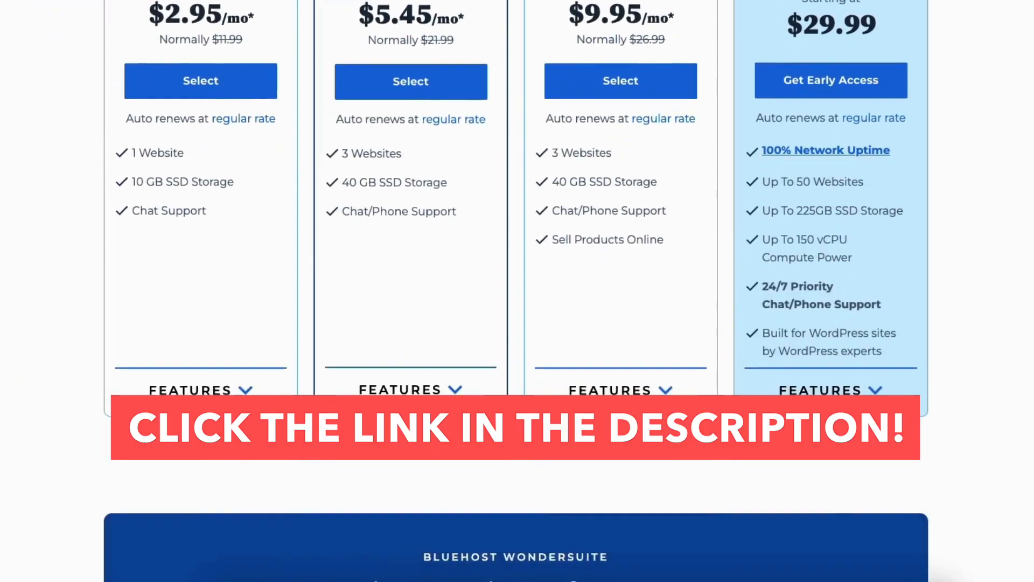
scroll(517, 291, "down", 2)
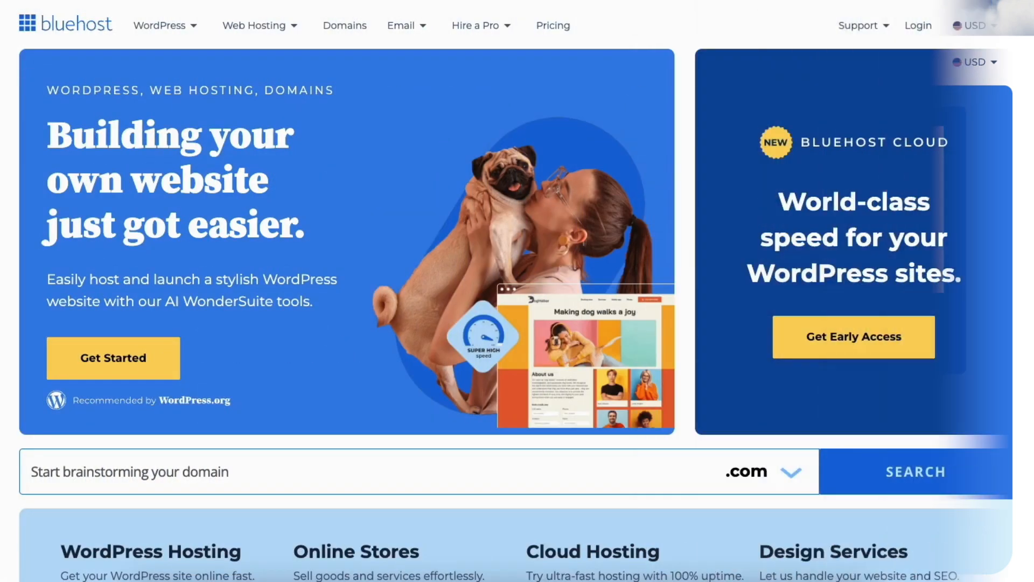
scroll(517, 291, "down", 5)
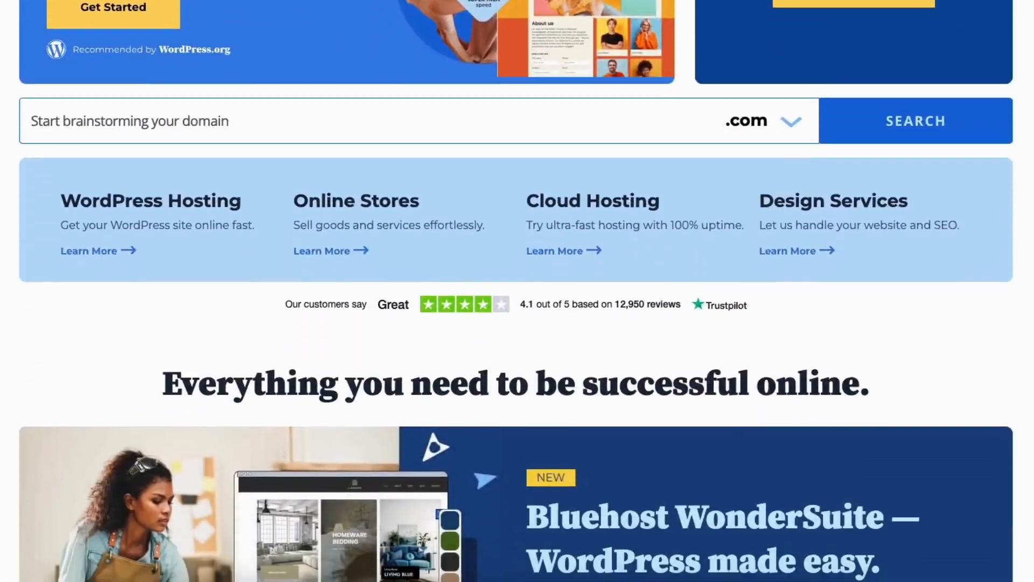
scroll(517, 291, "down", 10)
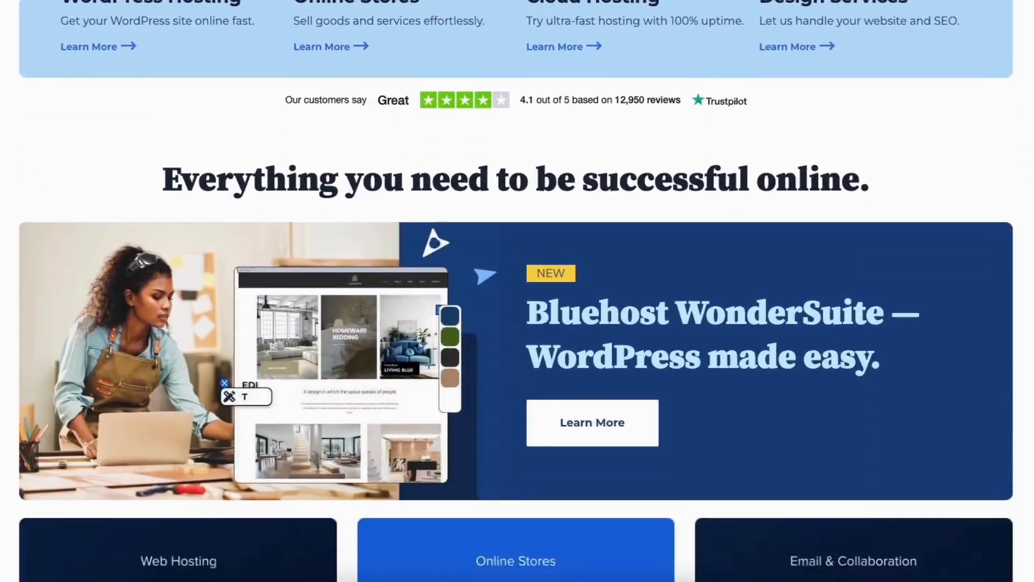
scroll(517, 291, "down", 11)
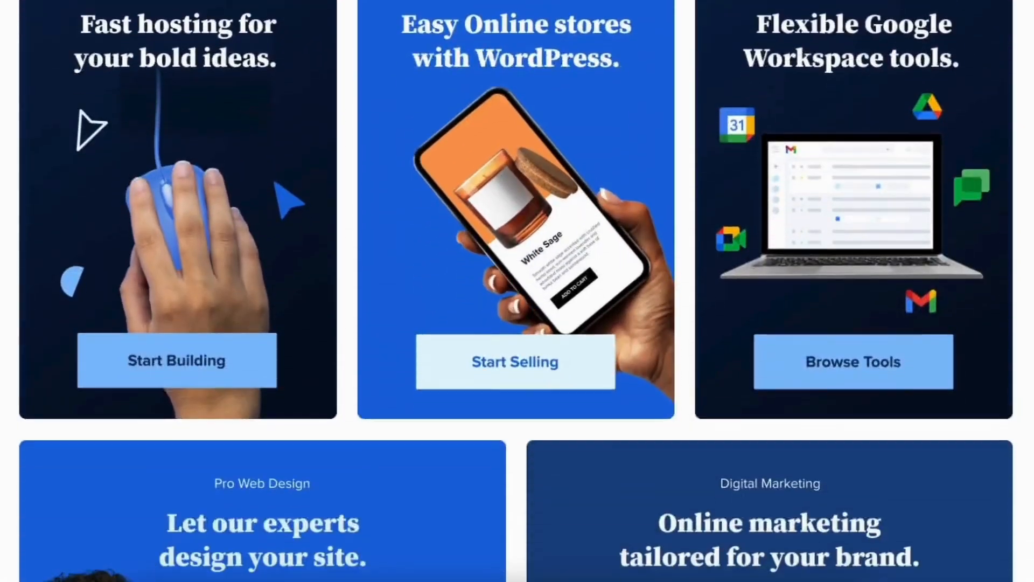
scroll(517, 291, "down", 7)
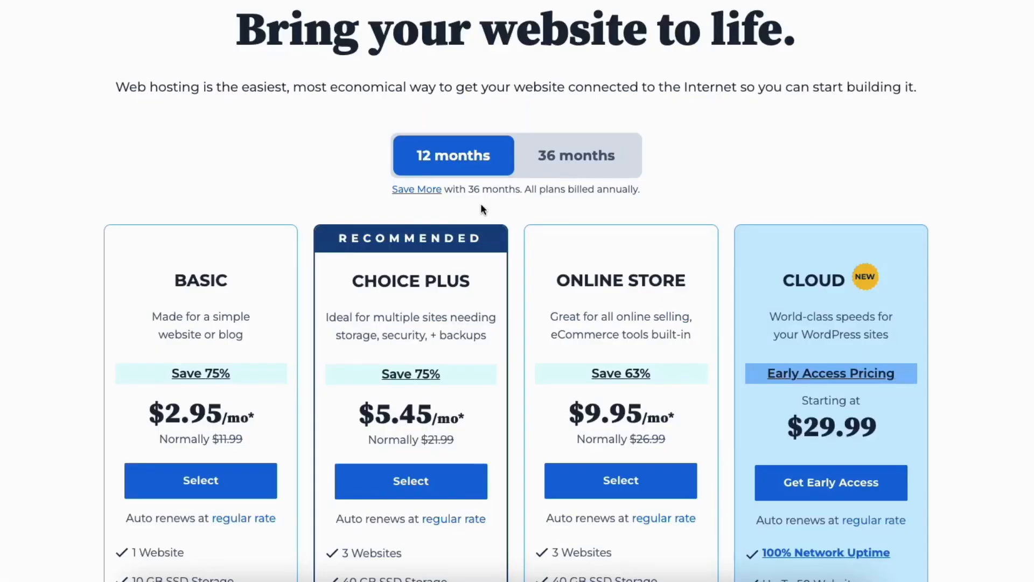
Compare the web hosting plan prices for the 12 months and 36 months terms
left_click(538, 163)
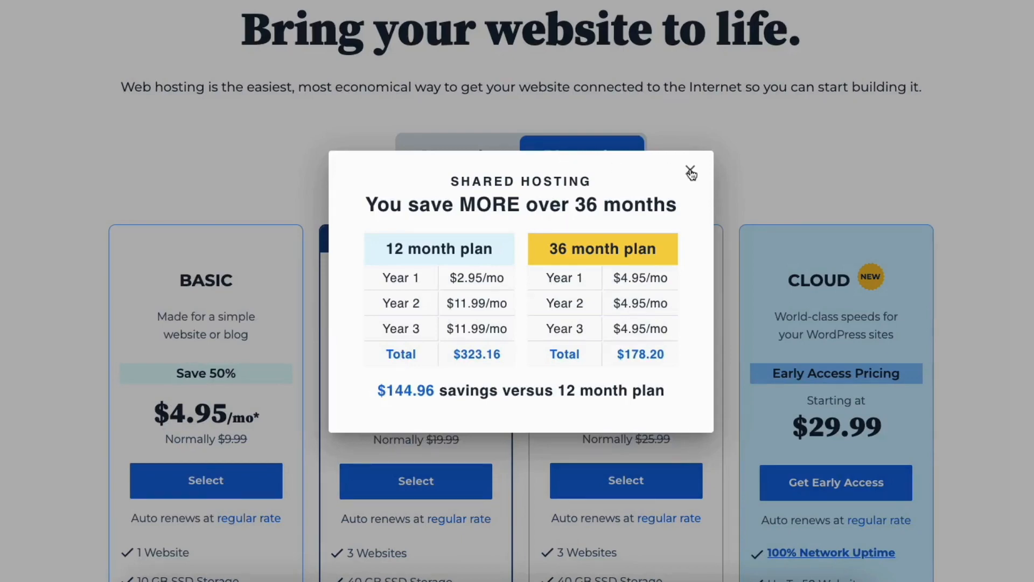
left_click(690, 171)
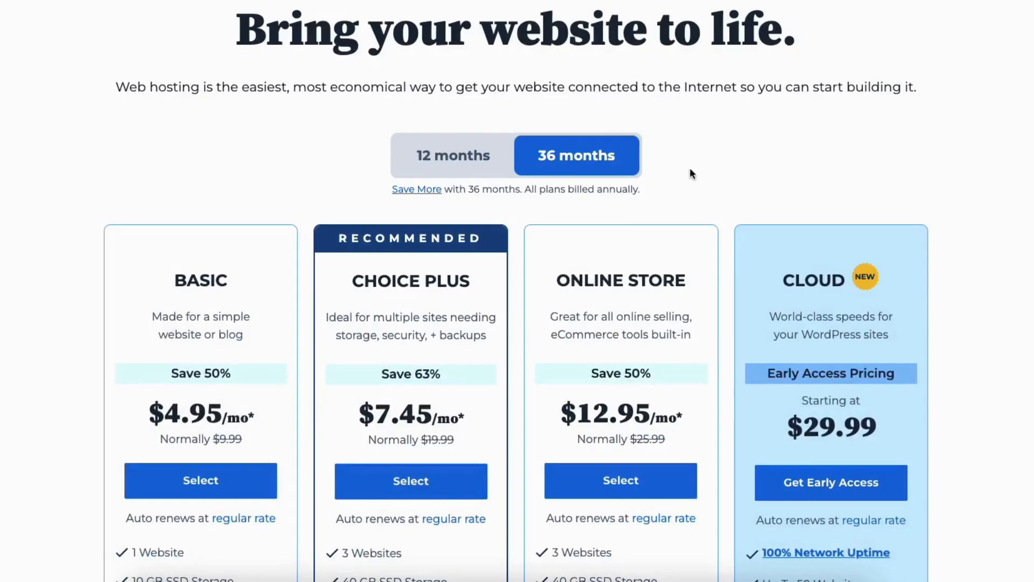
left_click(461, 162)
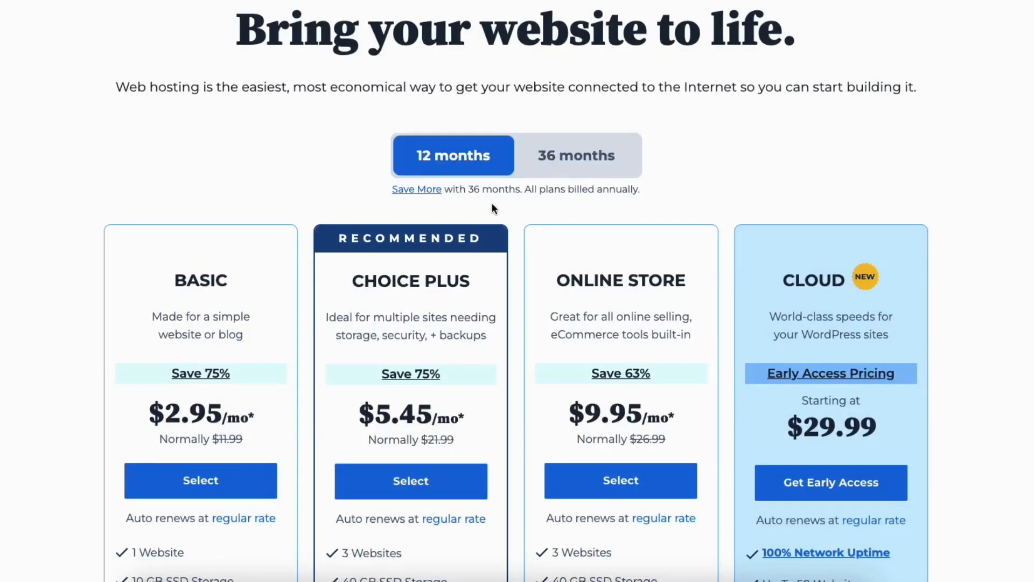
left_click(562, 157)
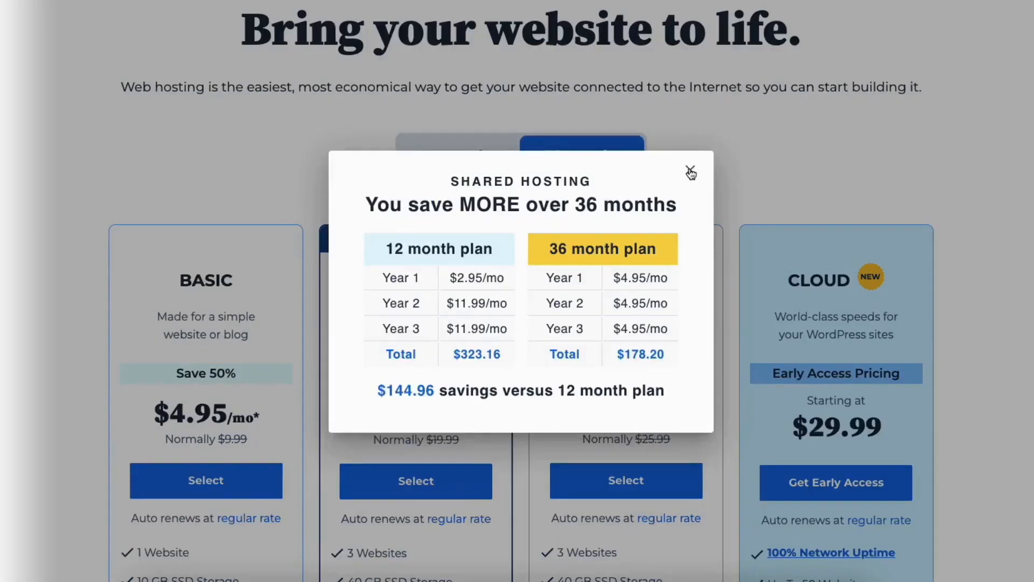
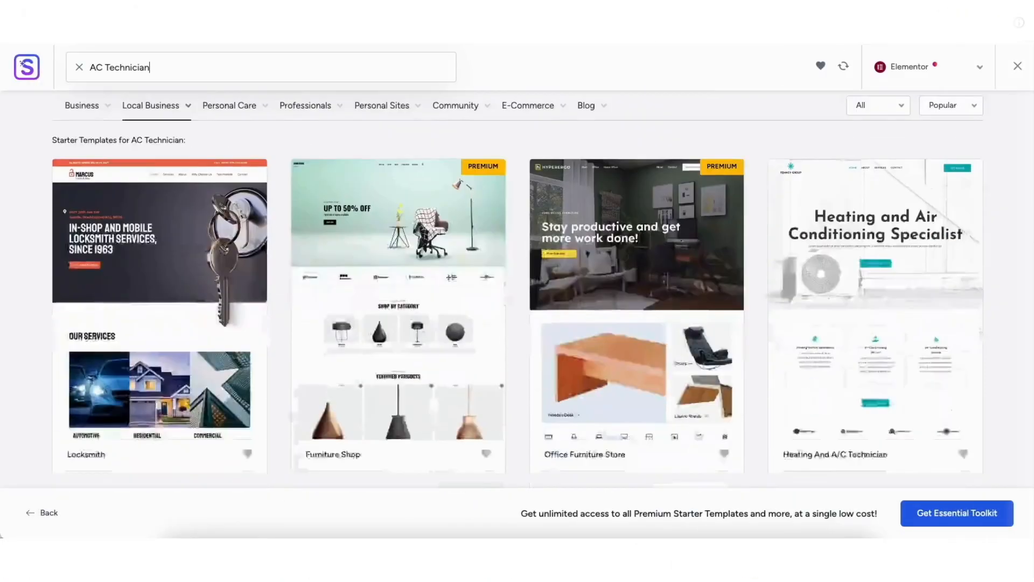
scroll(1028, 176, "down", 4)
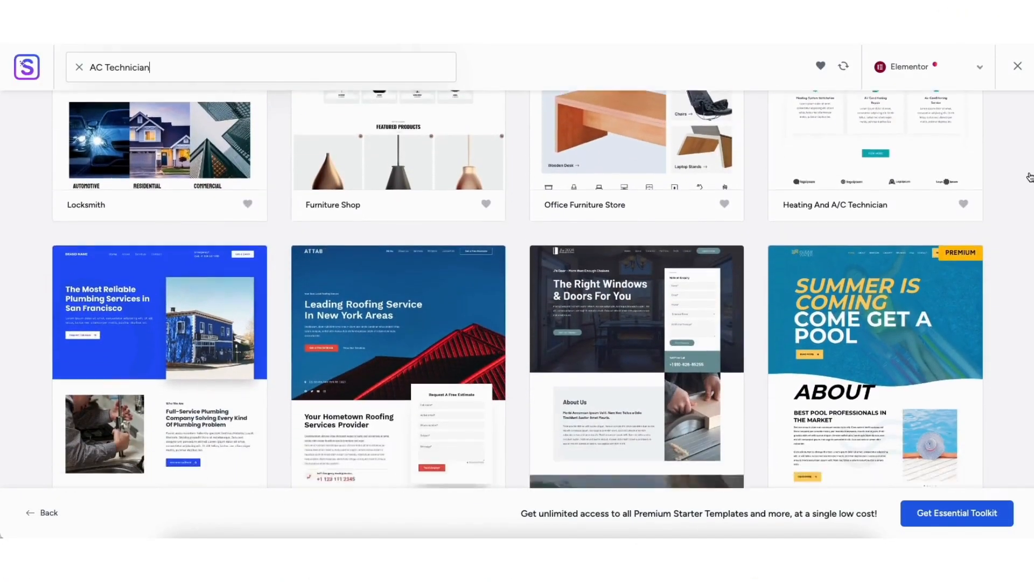
scroll(1028, 177, "down", 3)
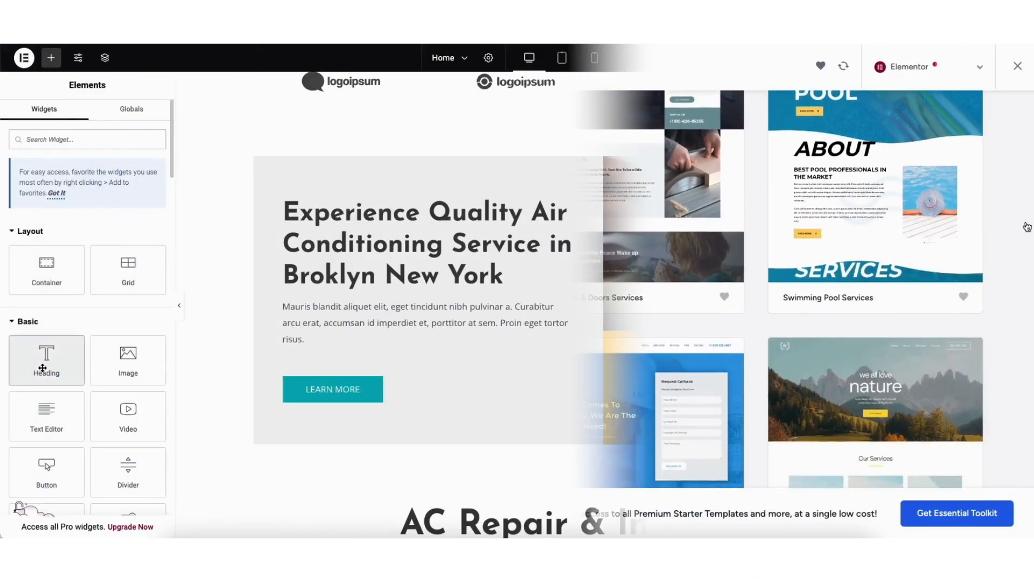
left_click_drag(46, 360, 347, 353)
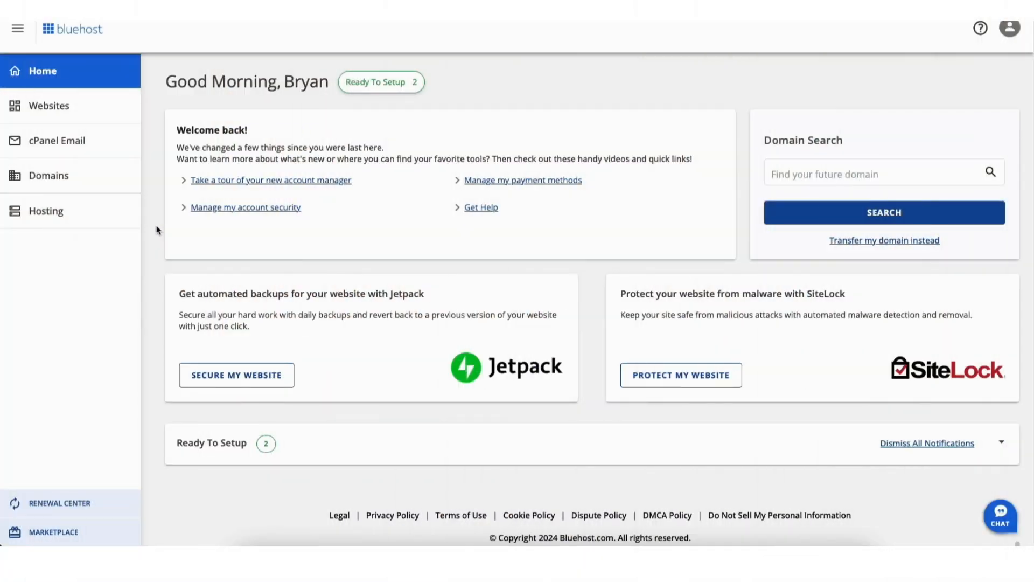
Open the Welcome website's management page in the Bluehost account and enter its WordPress editing dashboard
left_click(54, 112)
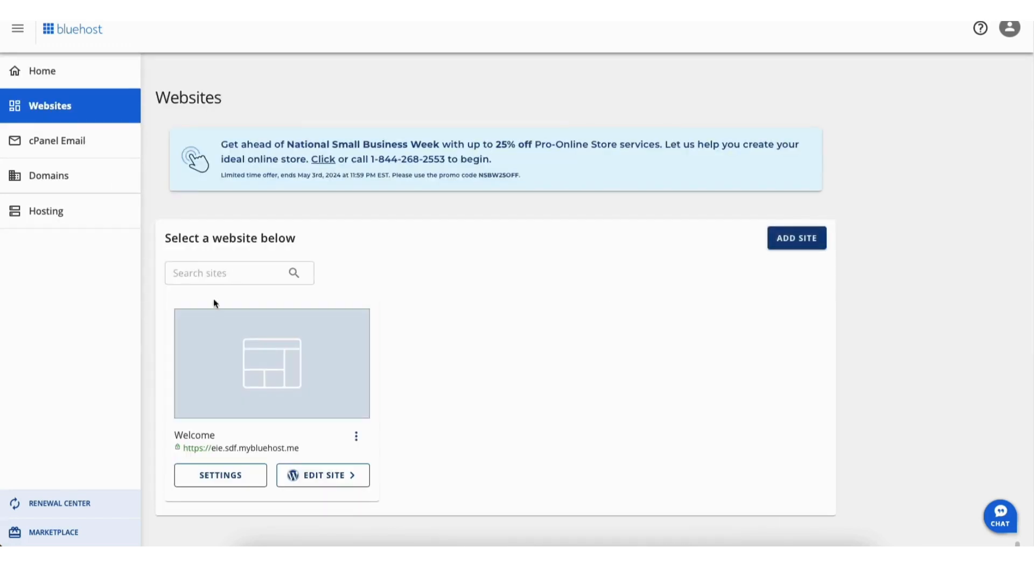
left_click(311, 475)
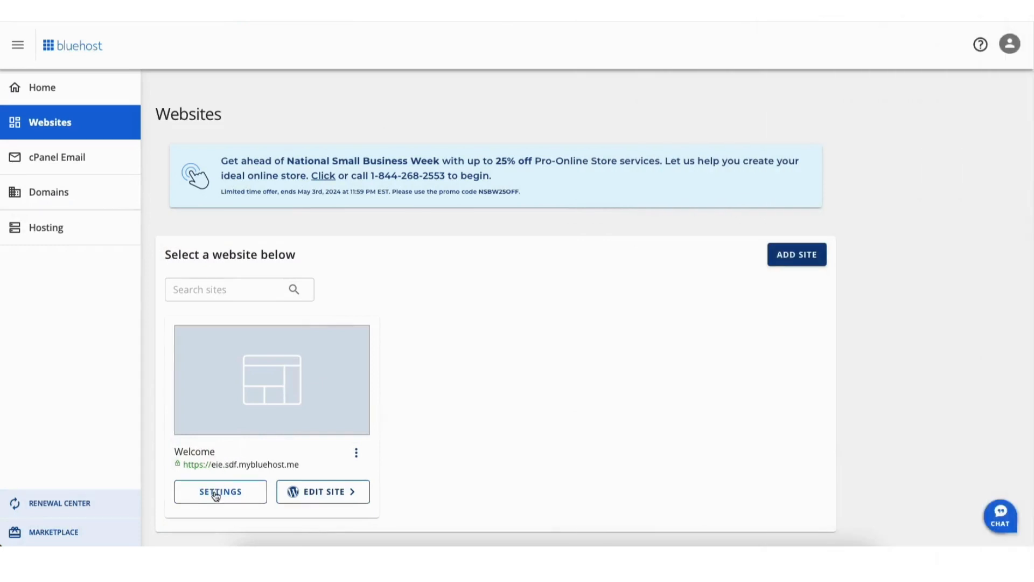
left_click(215, 492)
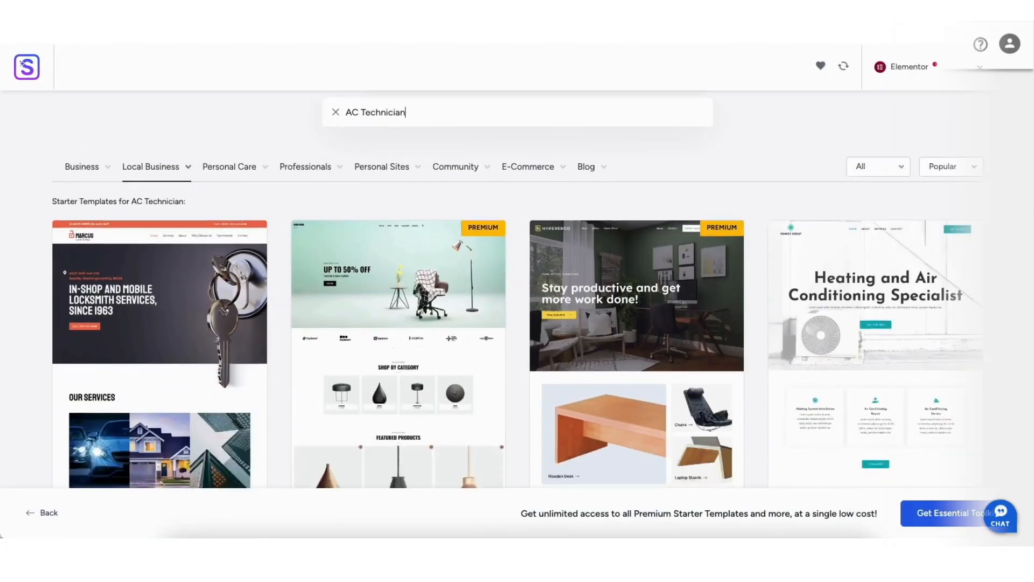
scroll(516, 288, "down", 3)
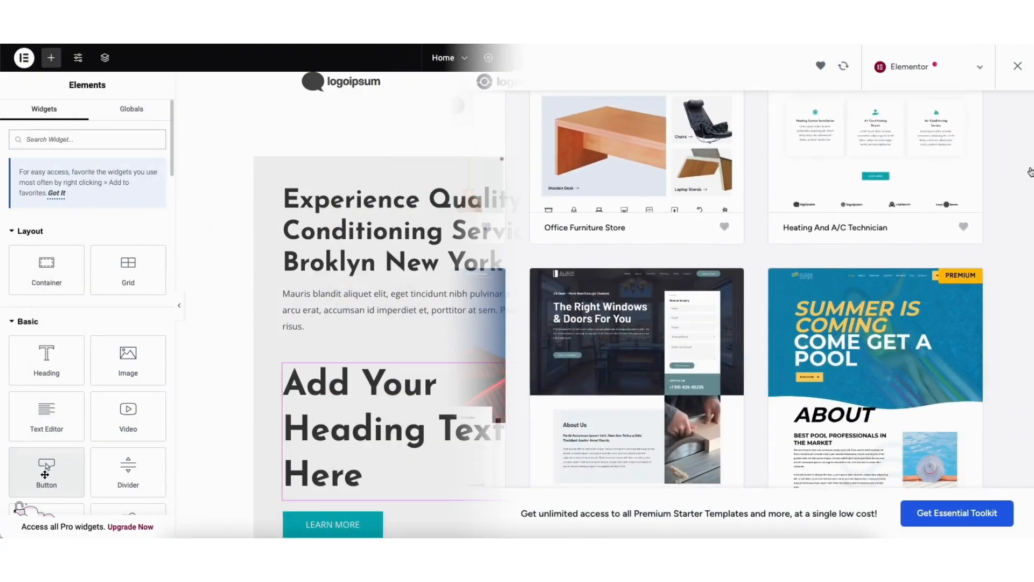
left_click_drag(46, 470, 354, 337)
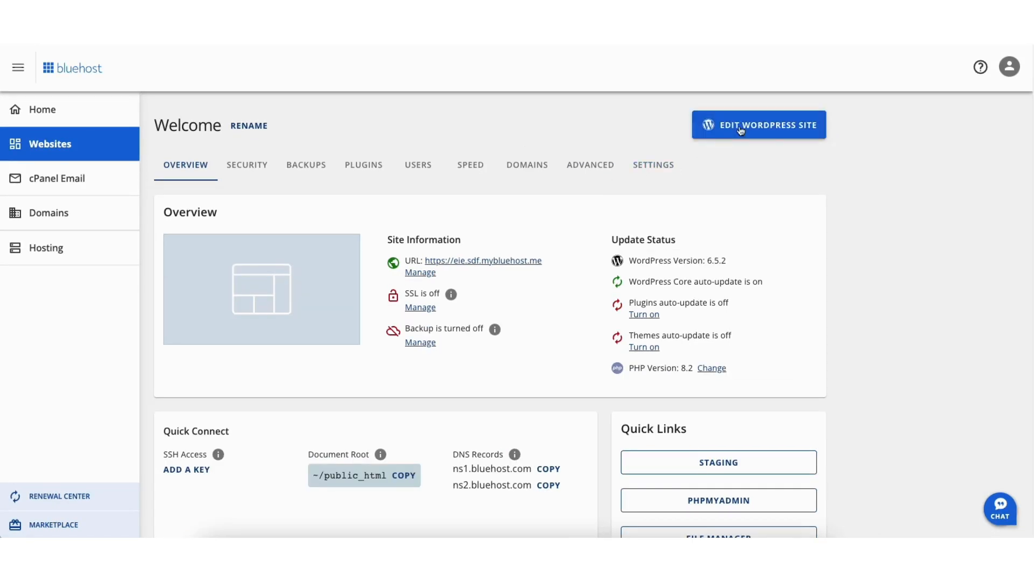
left_click(741, 131)
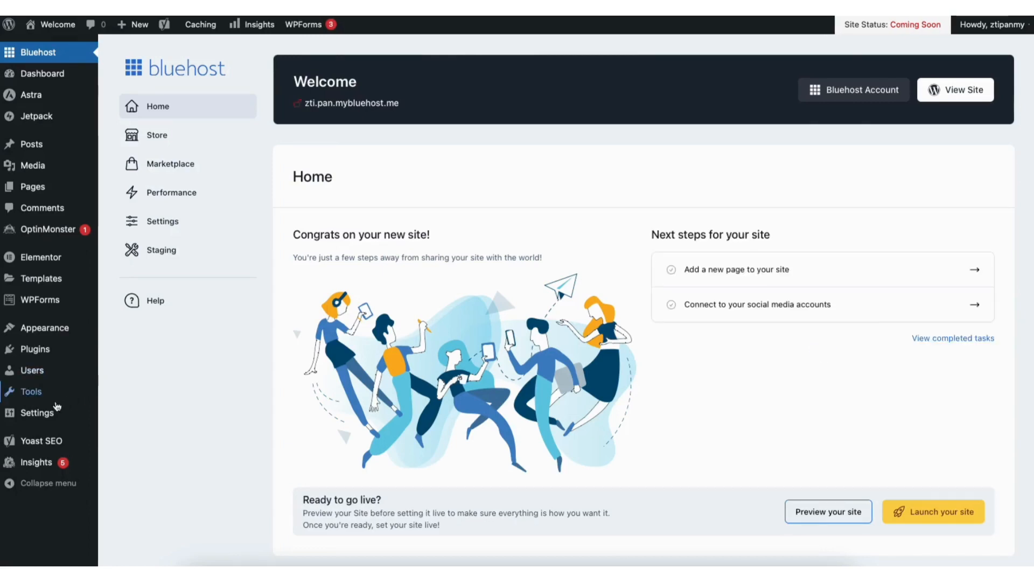
mouse_move(35, 417)
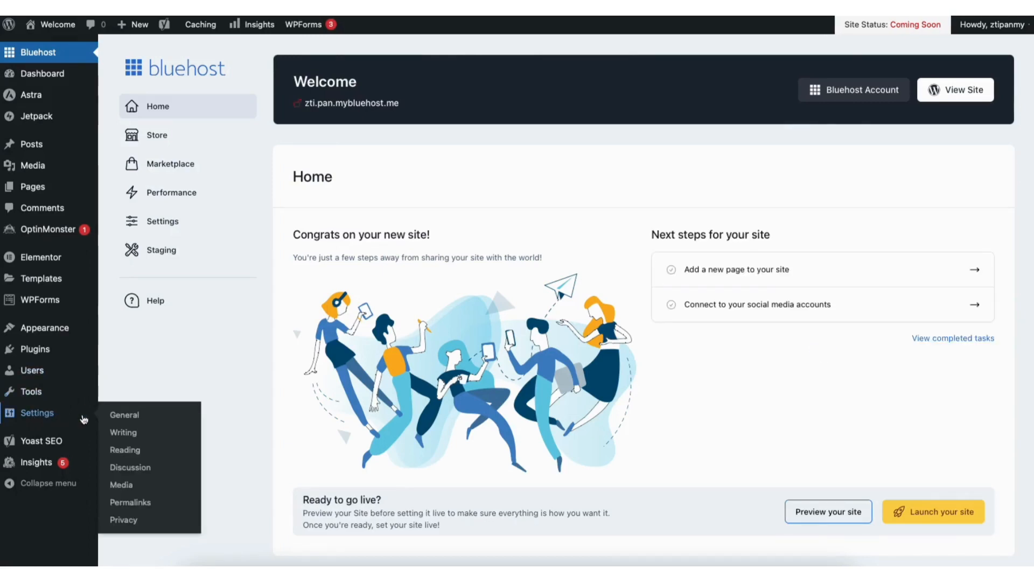
left_click(124, 416)
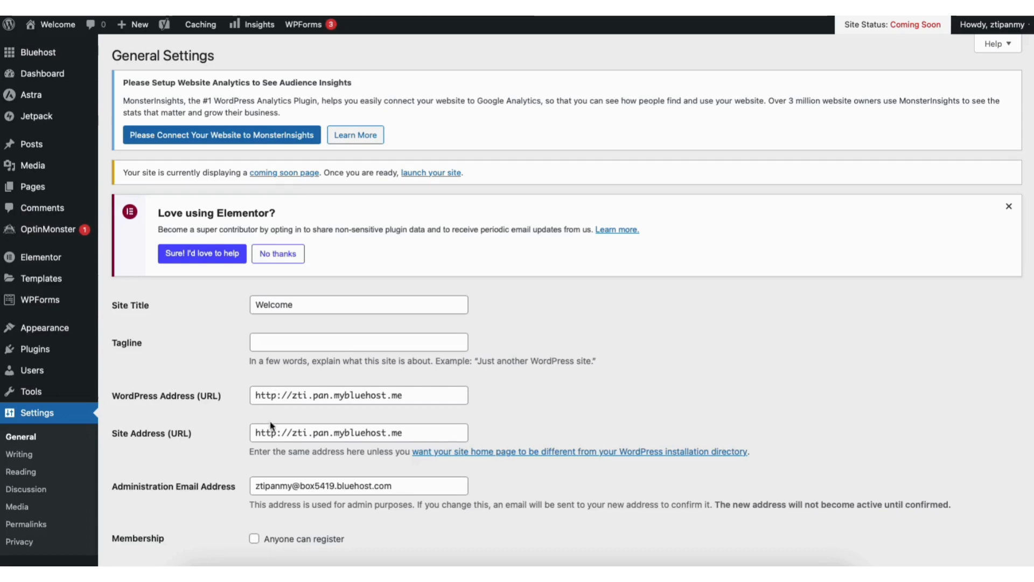
left_click(274, 397)
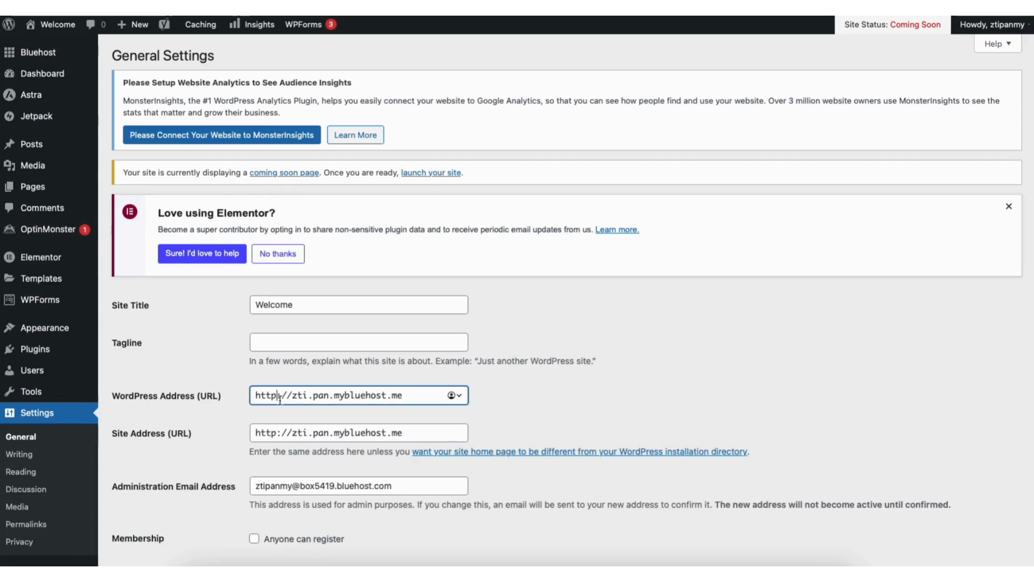
type("s")
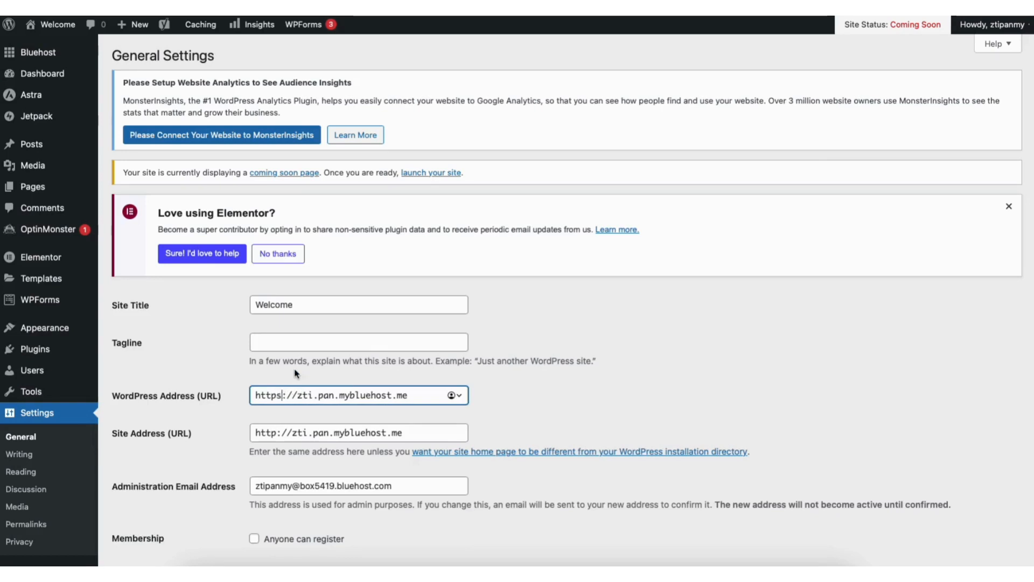
left_click(277, 432)
type("s")
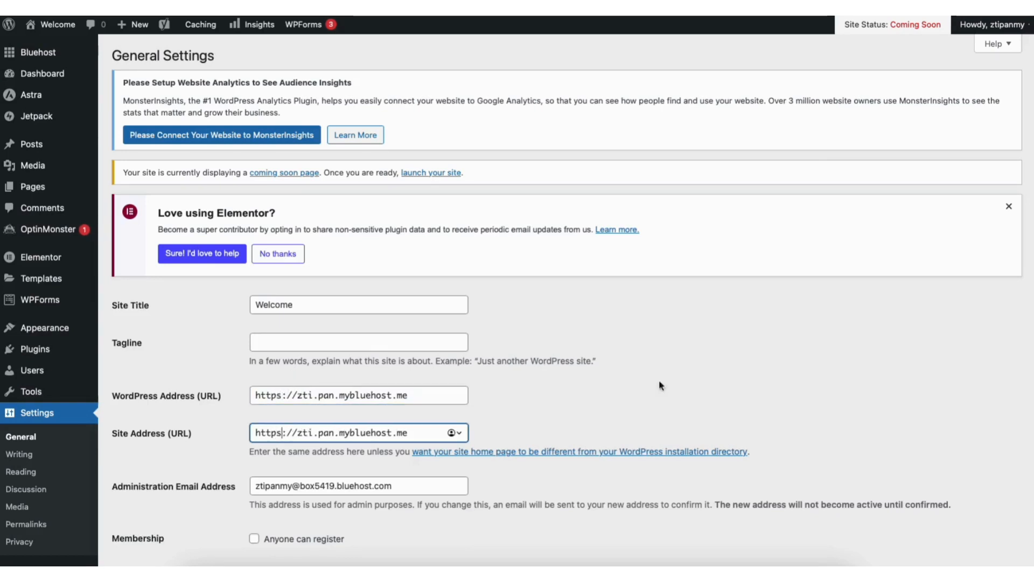
scroll(1019, 485, "down", 10)
scroll(1019, 485, "down", 3)
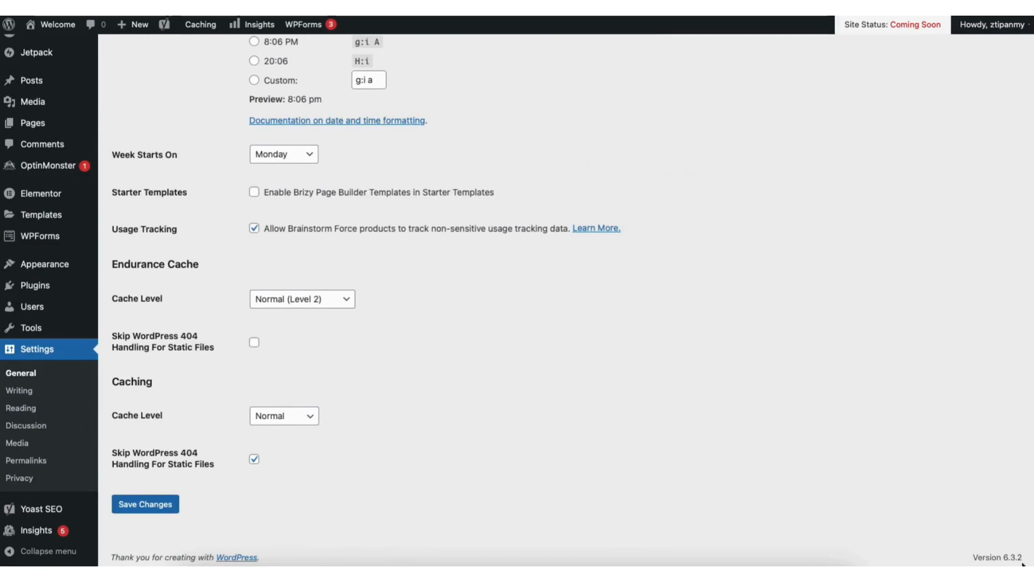
left_click(156, 503)
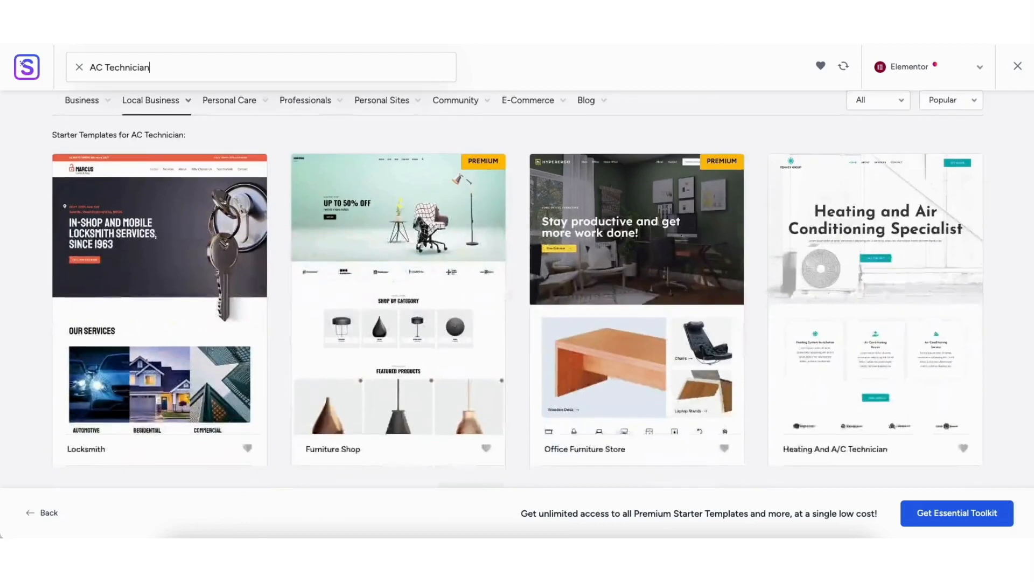
scroll(1029, 180, "down", 5)
scroll(1028, 179, "down", 5)
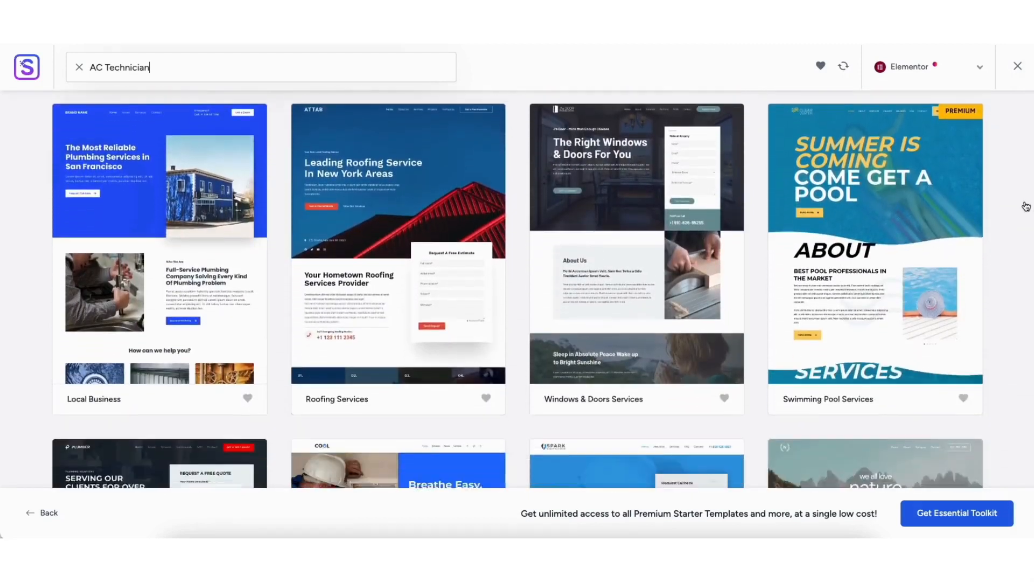
scroll(1030, 271, "down", 3)
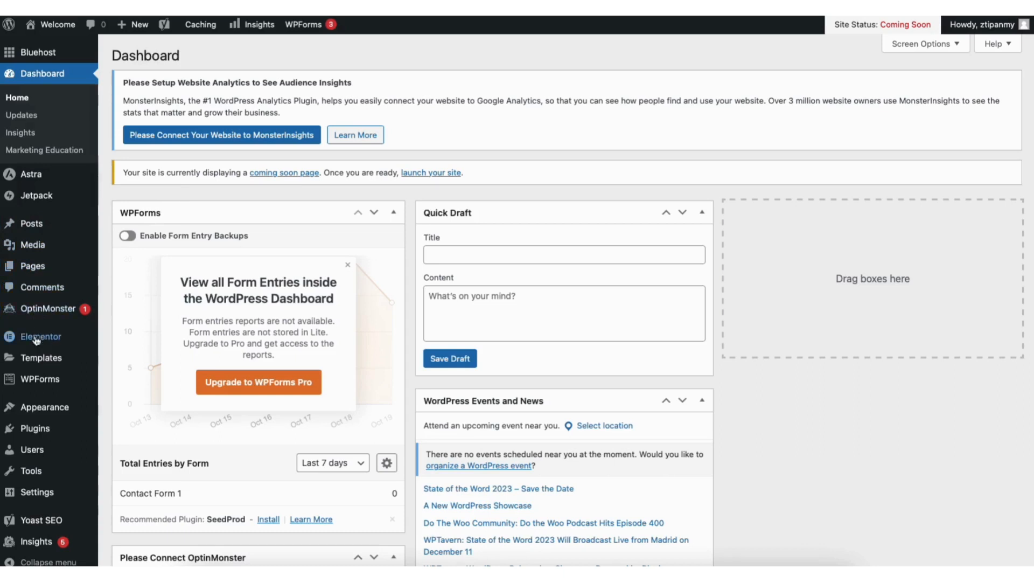
Open the WordPress page for adding a new theme and browse the popular themes
mouse_move(44, 410)
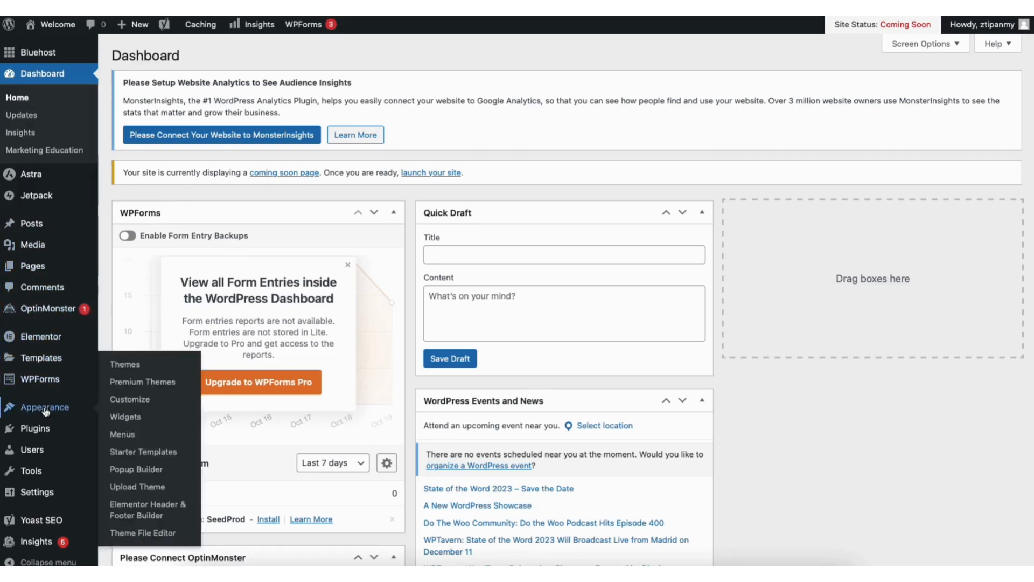
left_click(131, 369)
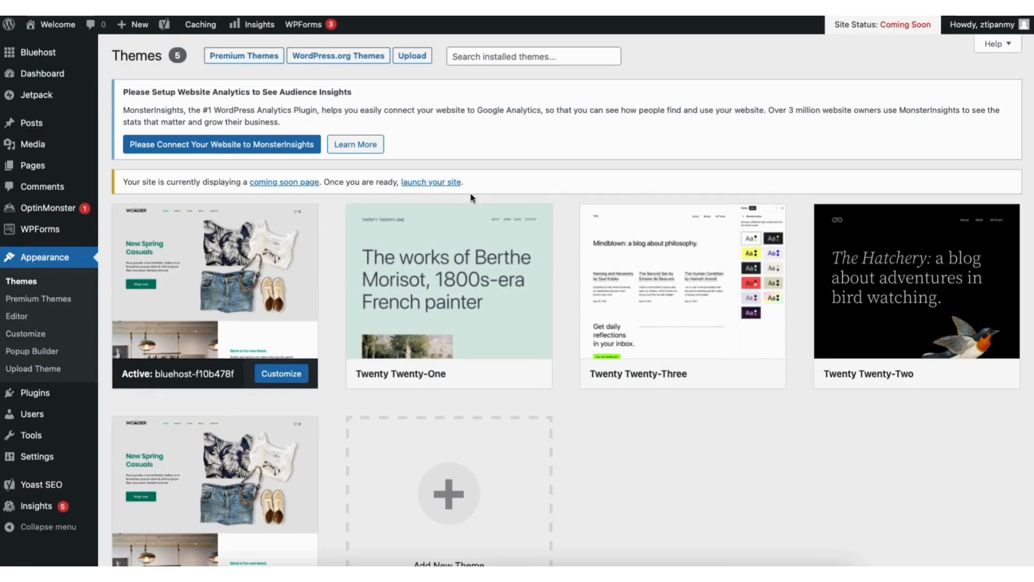
scroll(552, 342, "down", 2)
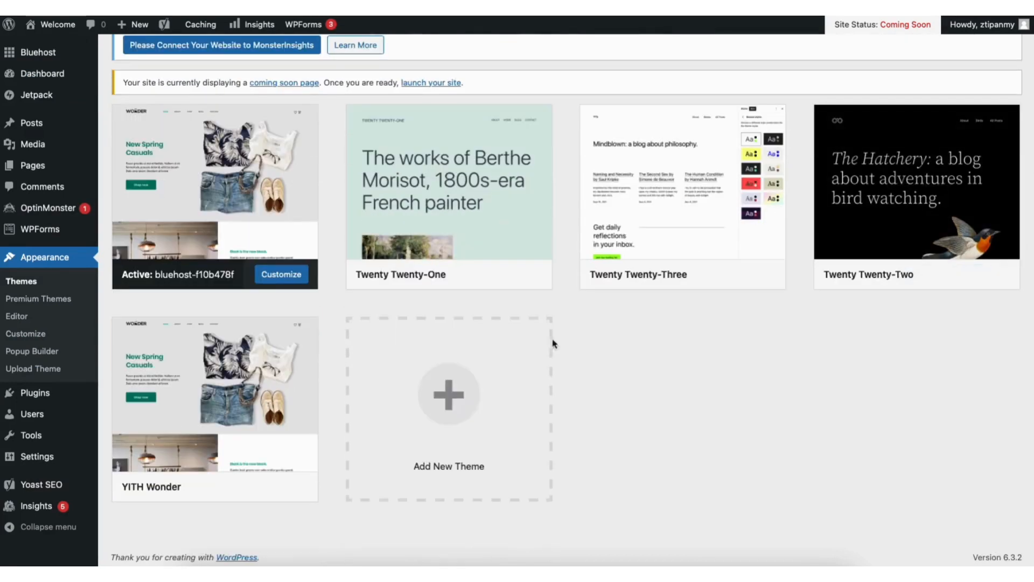
left_click(431, 417)
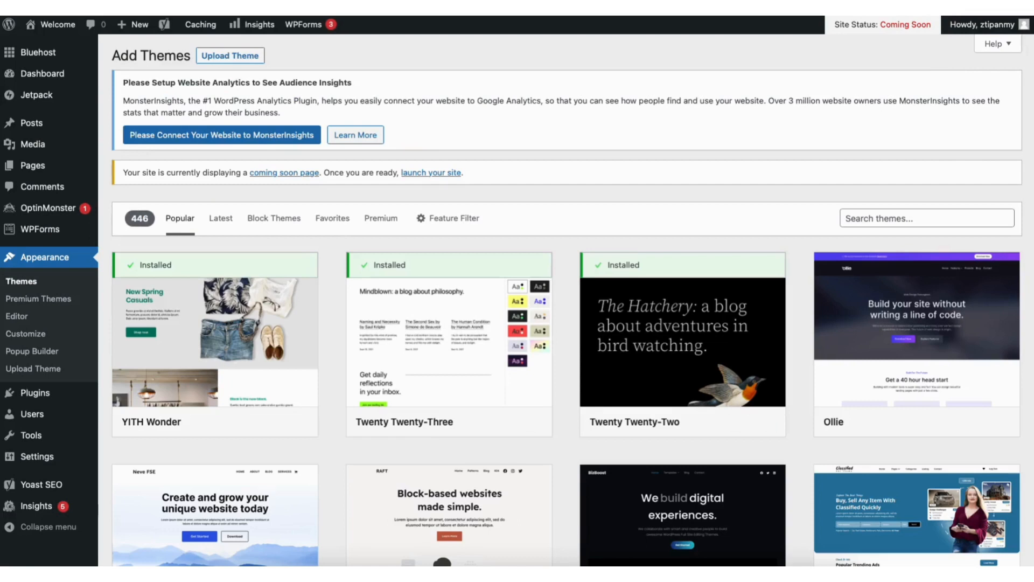
scroll(567, 300, "down", 8)
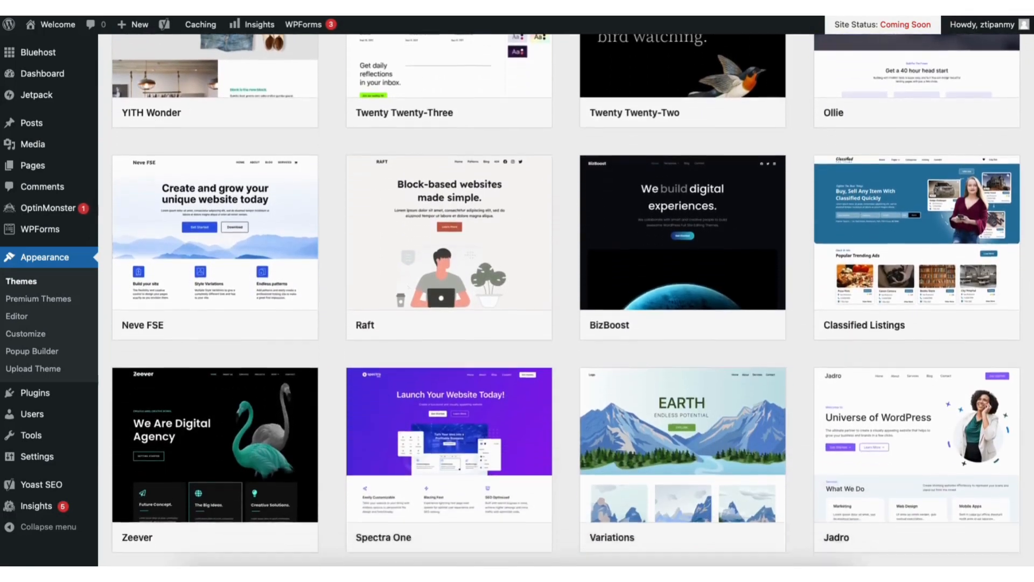
scroll(566, 300, "down", 9)
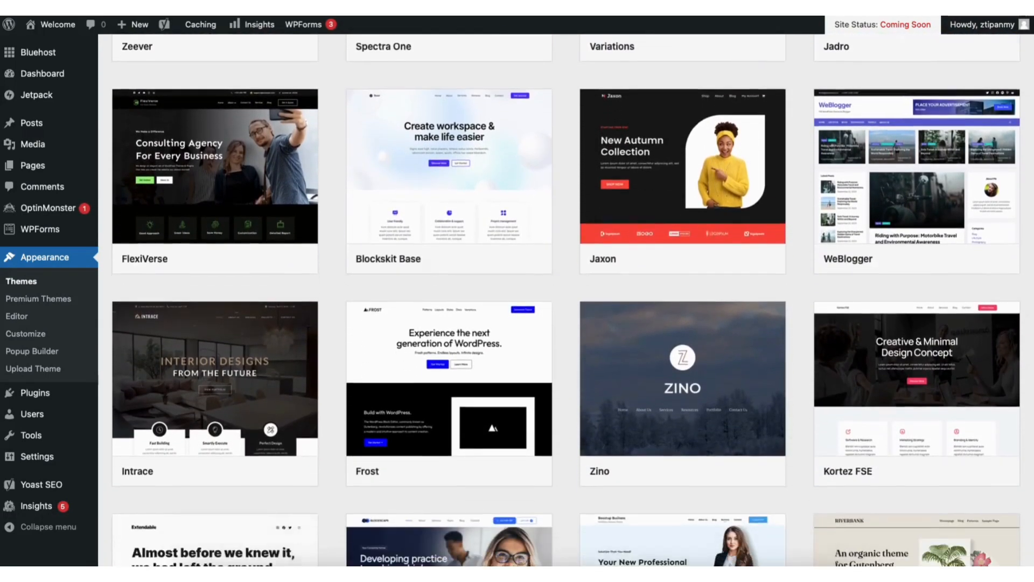
scroll(566, 301, "down", 9)
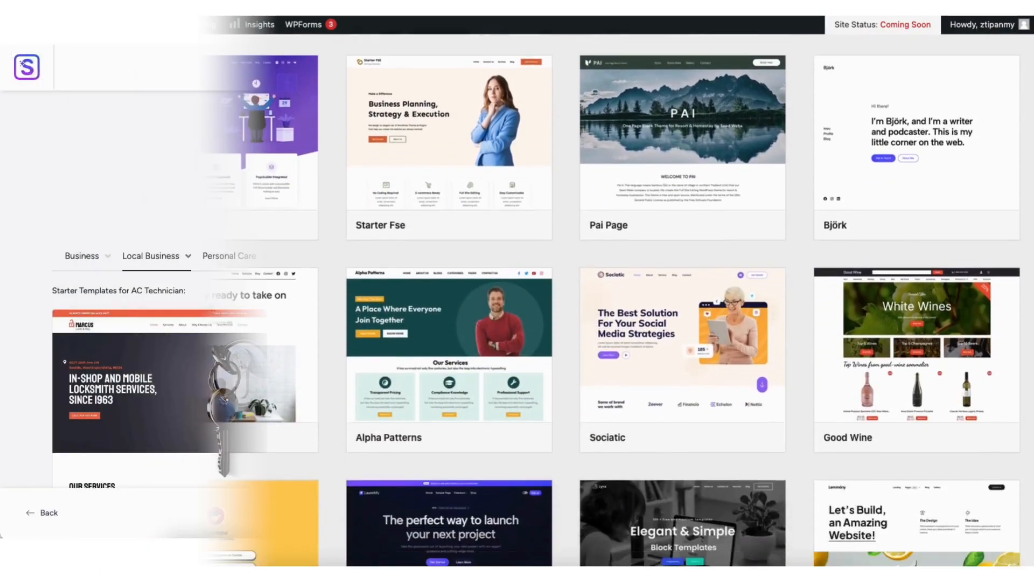
scroll(1026, 221, "down", 9)
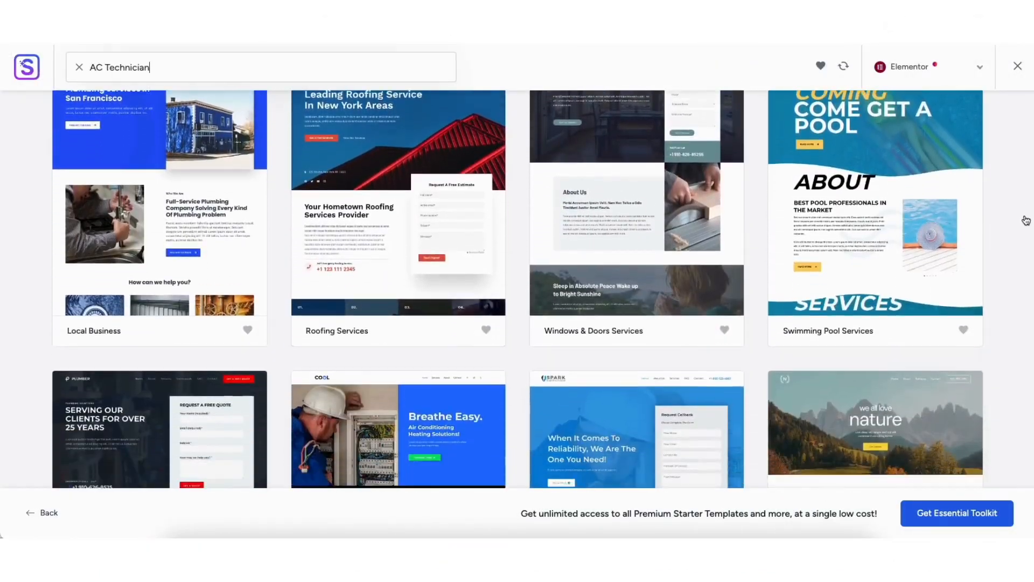
scroll(1026, 221, "down", 3)
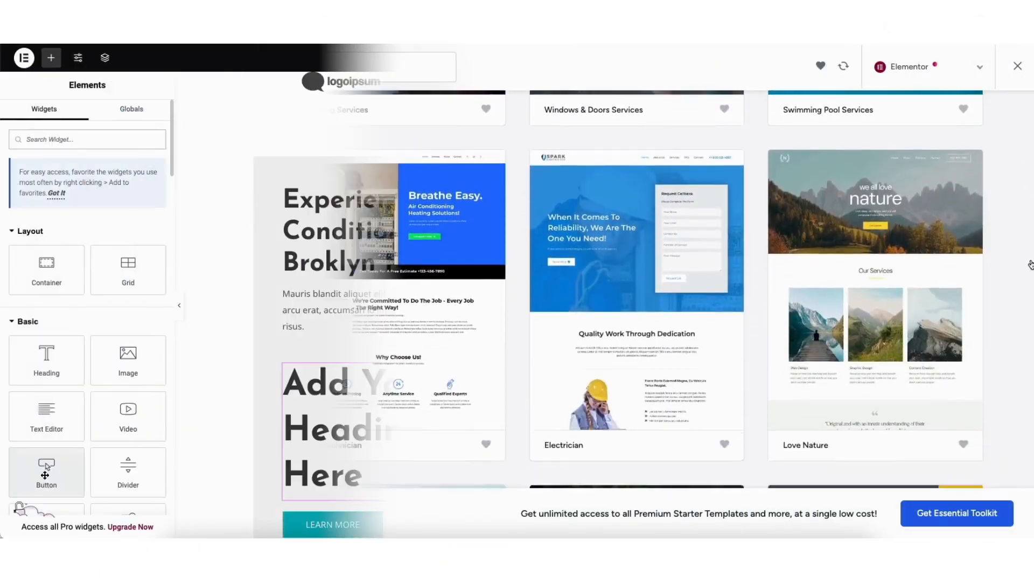
left_click_drag(47, 472, 355, 337)
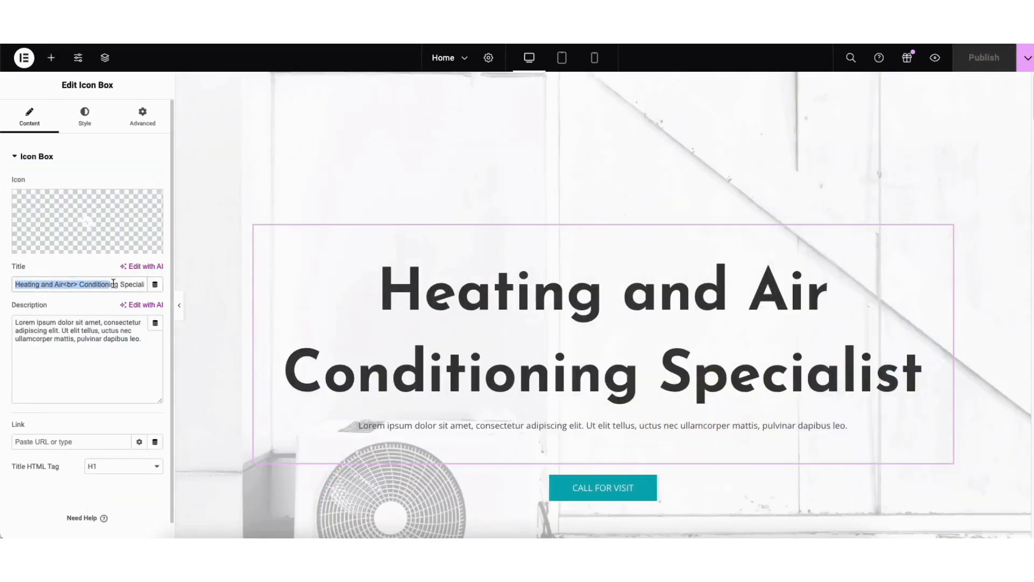
type("DEMO HVAC SERVICE WEBSITE")
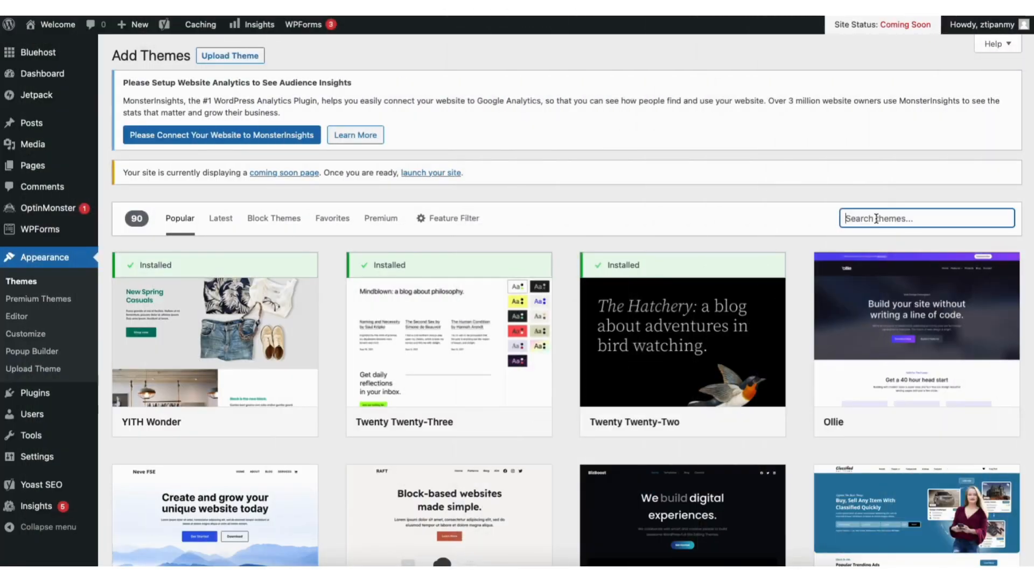
Search the theme directory for "astra", then install and activate the Astra theme
type("astra")
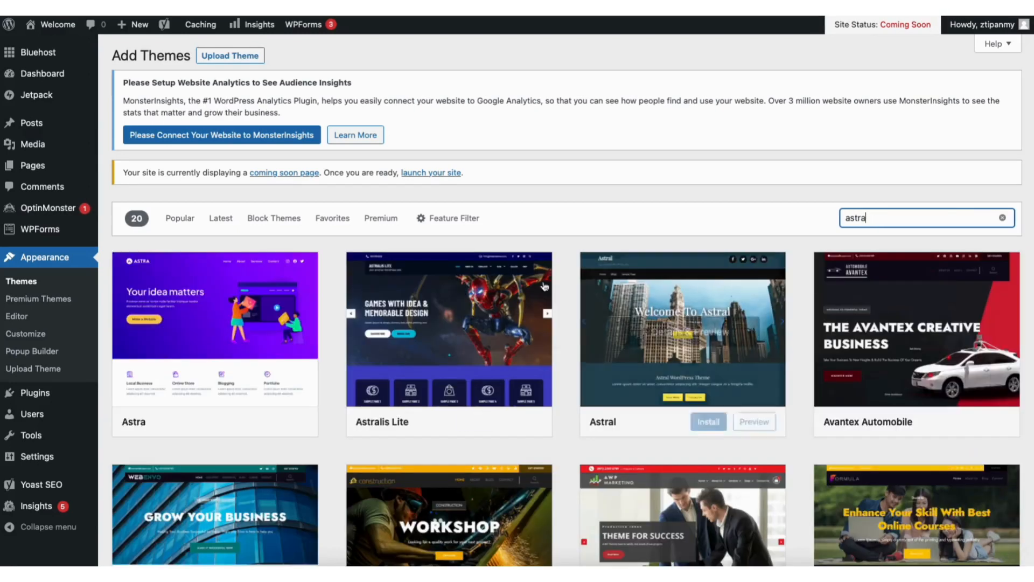
left_click(236, 422)
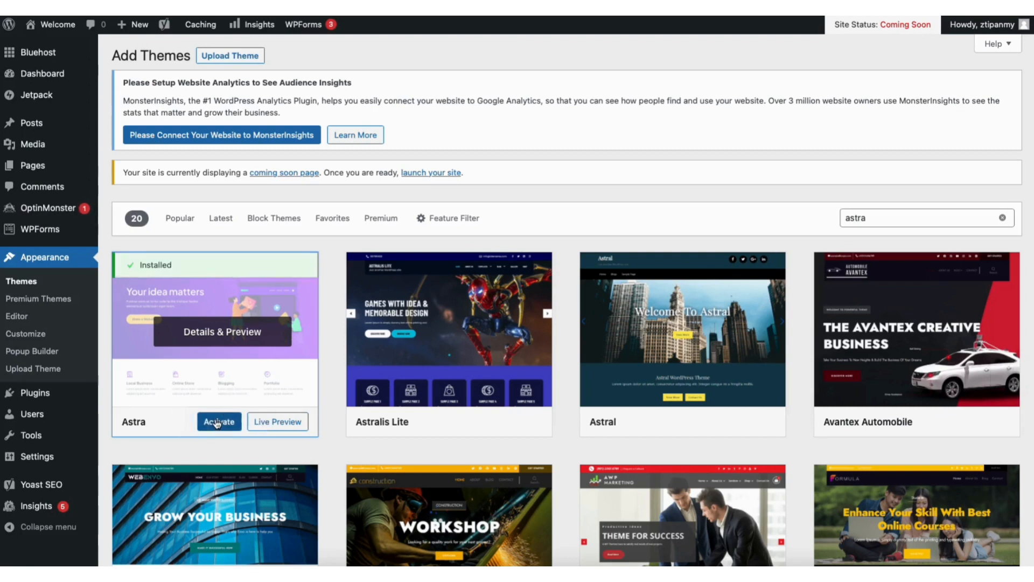
left_click(217, 423)
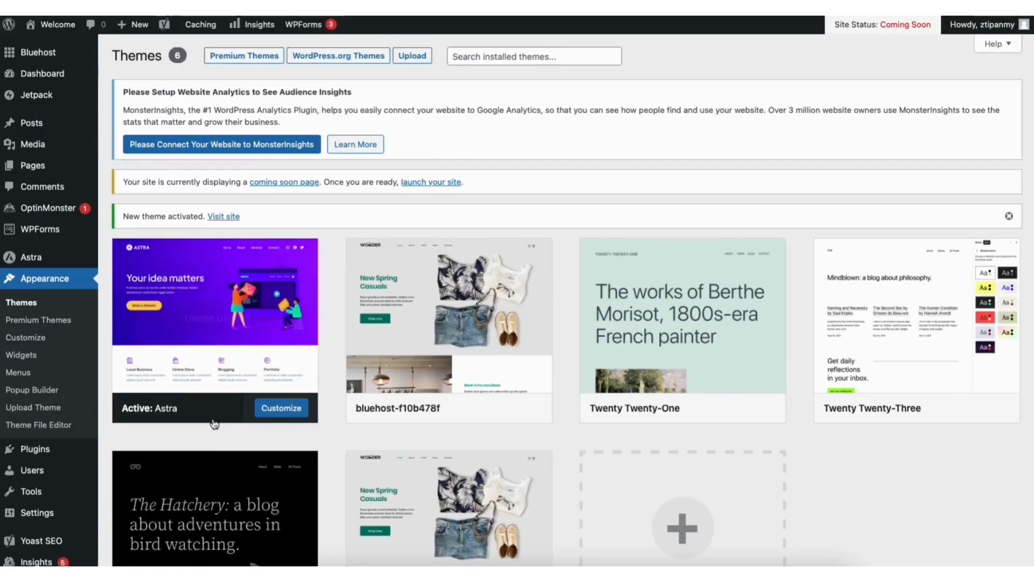
Search the plugin directory for "starter templates", then install and activate the Starter Templates plugin by Brainstorm Force
mouse_move(36, 452)
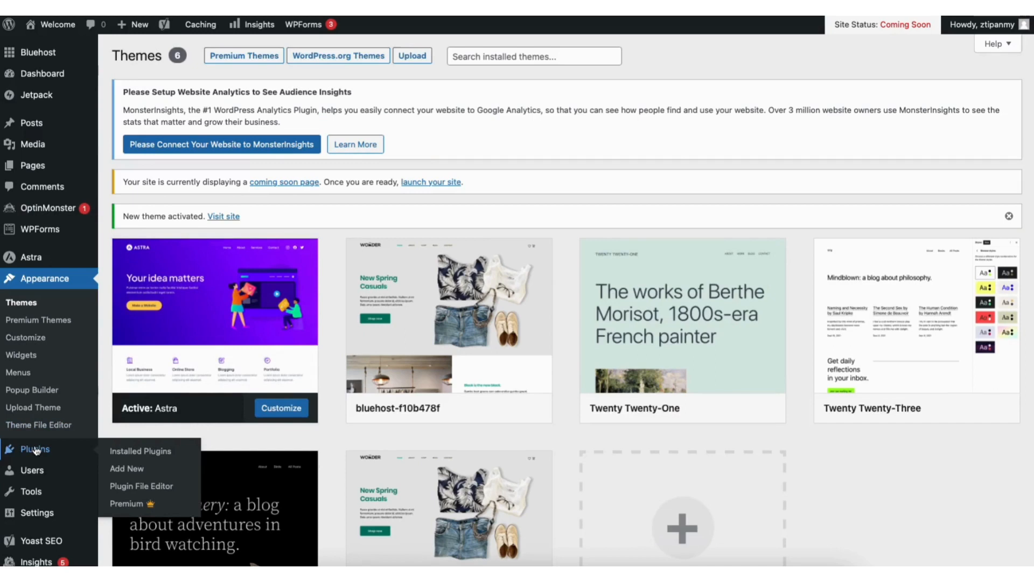
left_click(128, 467)
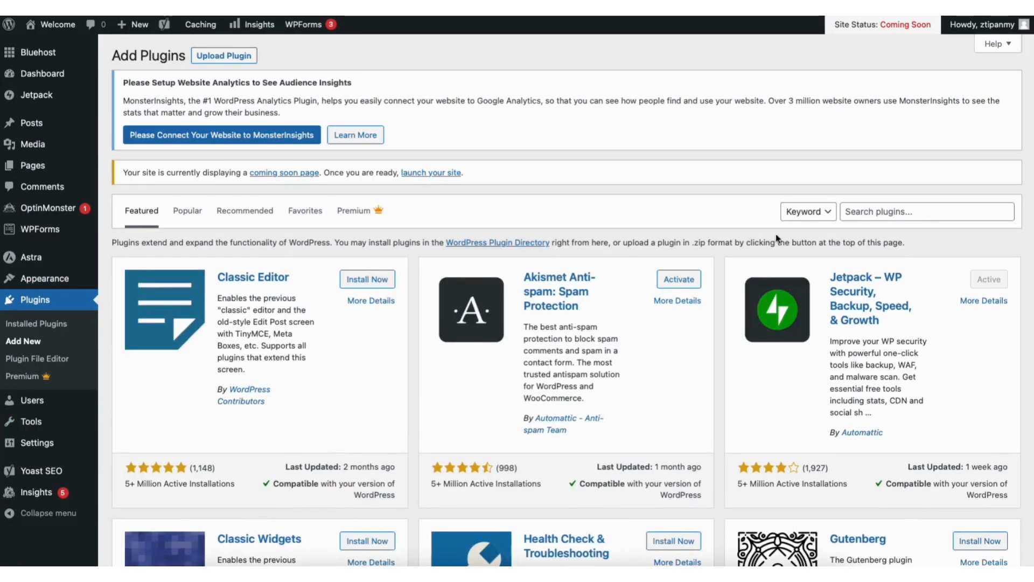
left_click(881, 210)
type("starter templates")
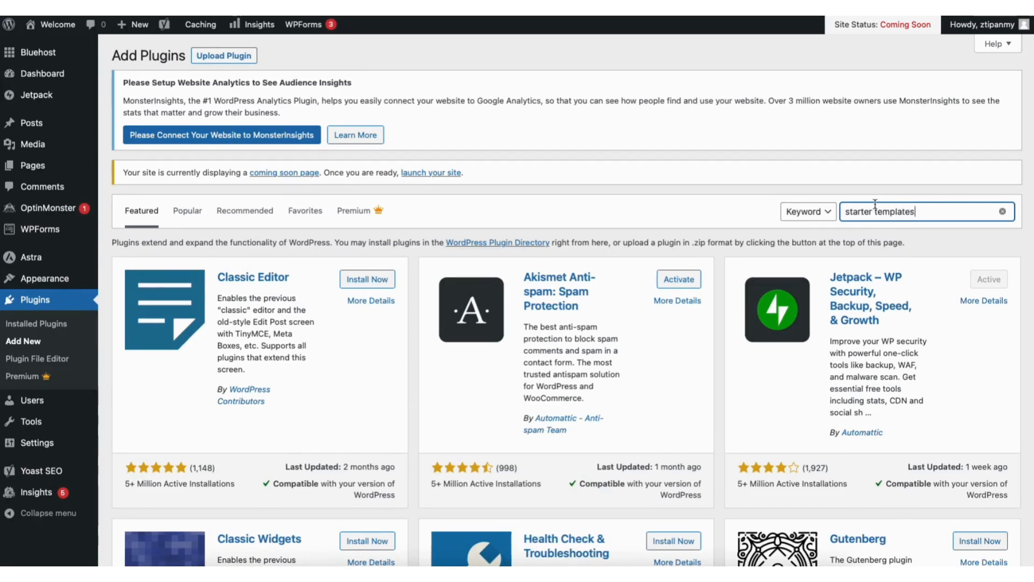
left_click(360, 285)
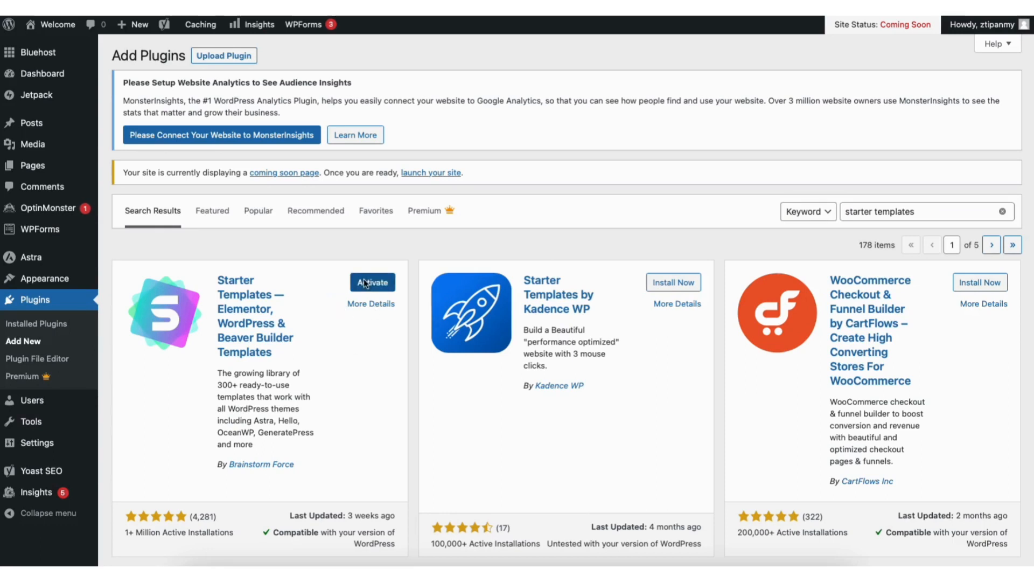
left_click(363, 279)
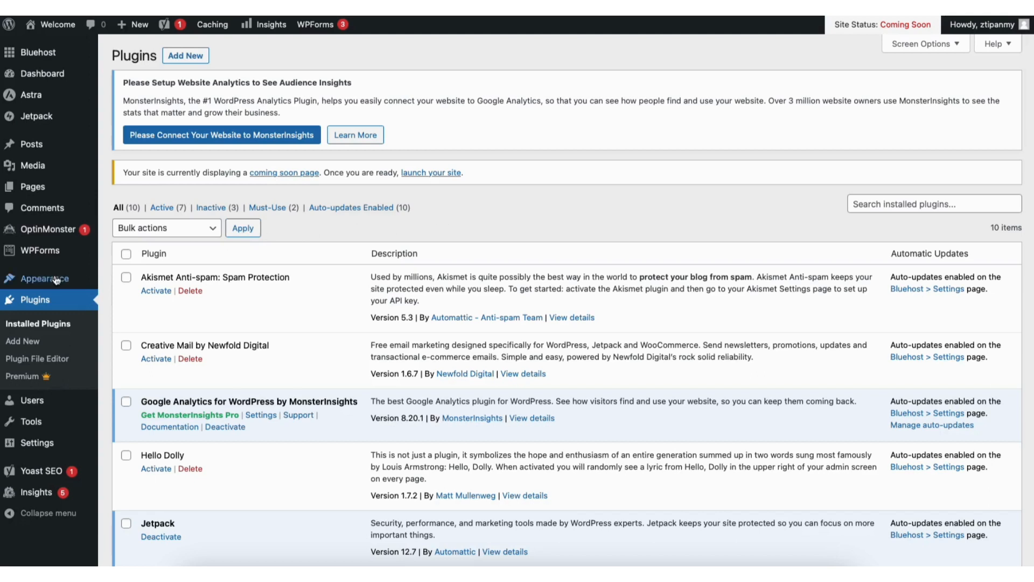
Open Starter Templates with Elementor as the page builder and look over the template gallery and its website categories
mouse_move(54, 279)
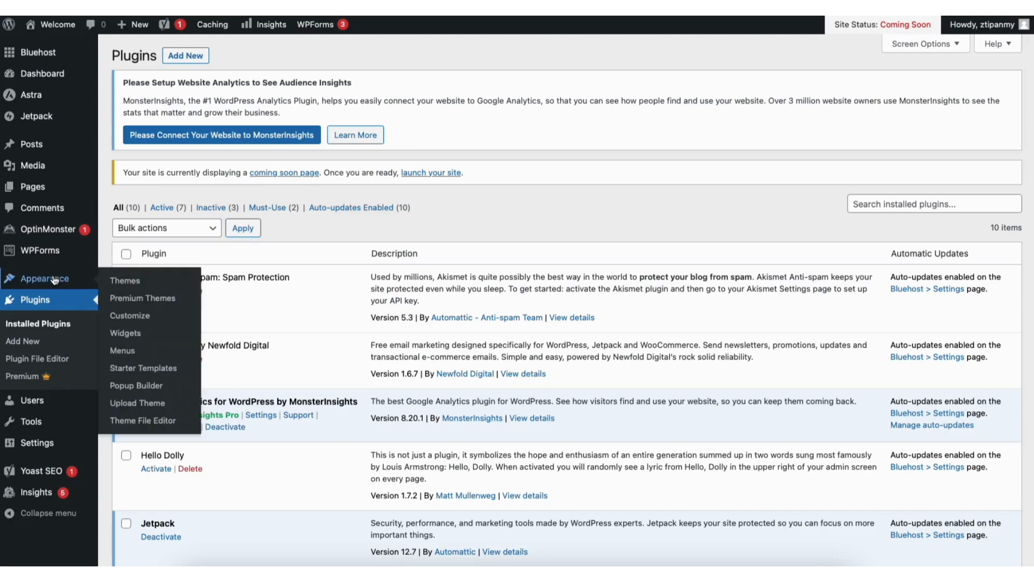
left_click(133, 369)
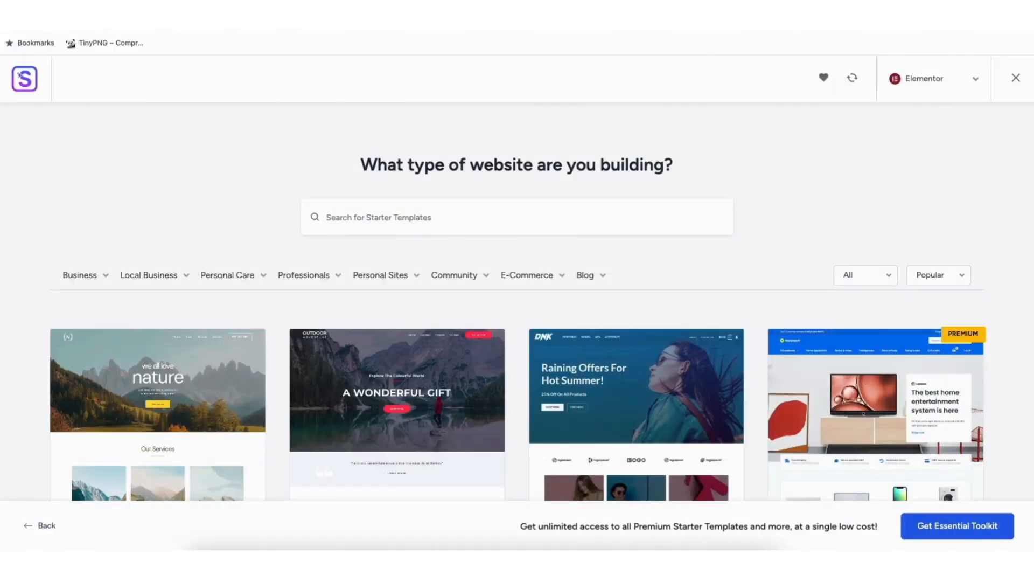
scroll(517, 350, "down", 1)
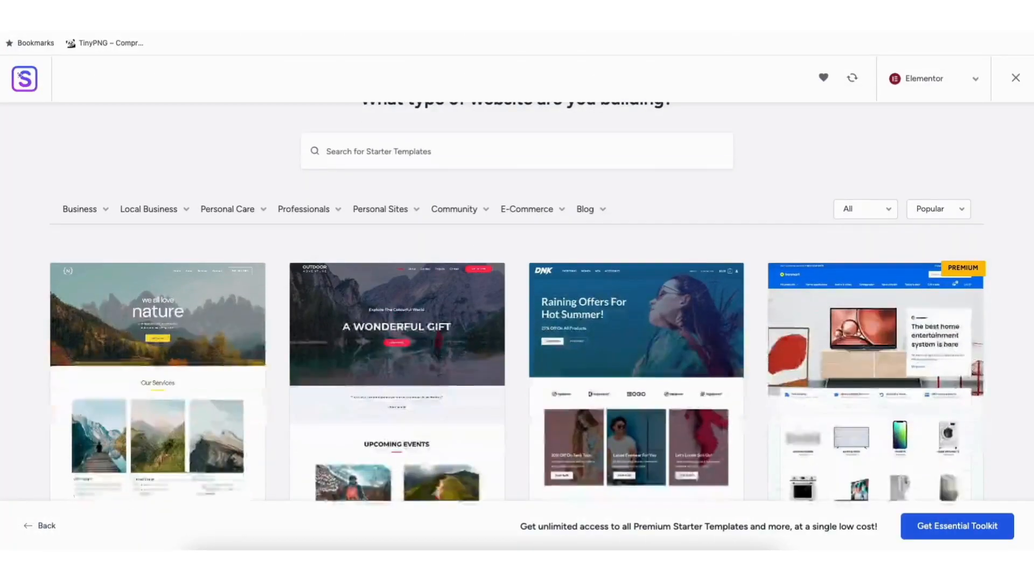
scroll(61, 431, "down", 8)
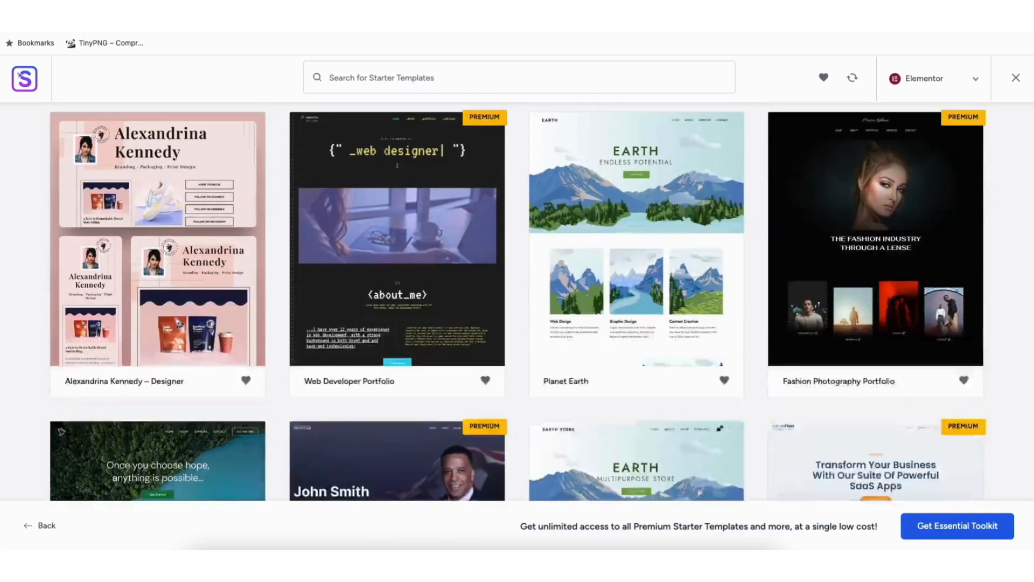
scroll(61, 431, "down", 10)
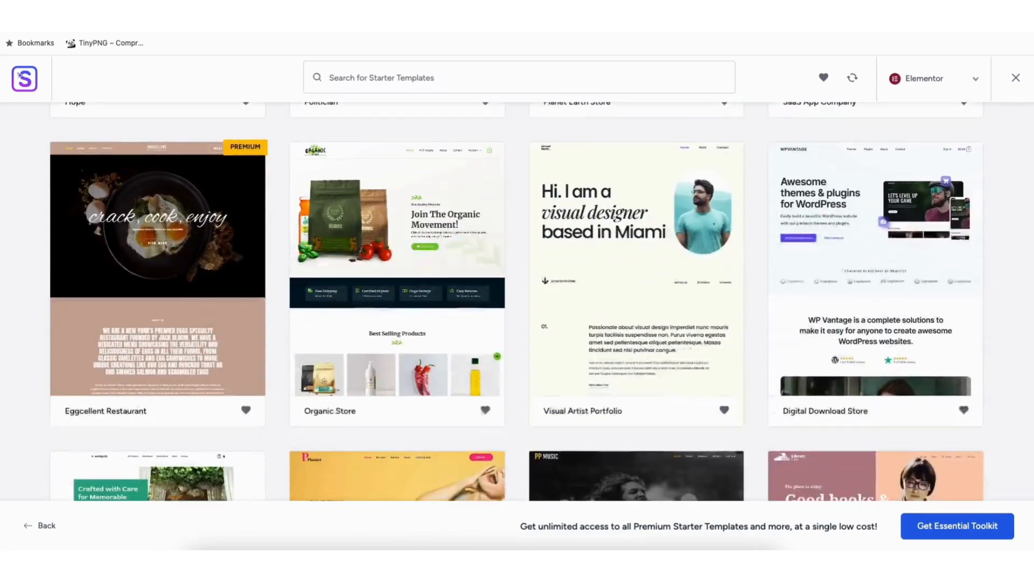
scroll(517, 302, "down", 3)
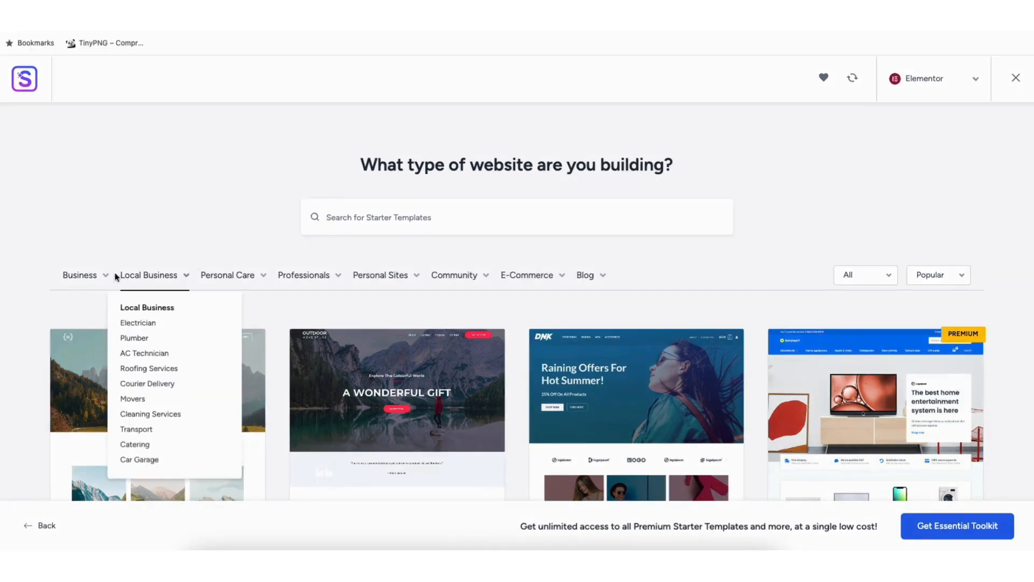
mouse_move(84, 280)
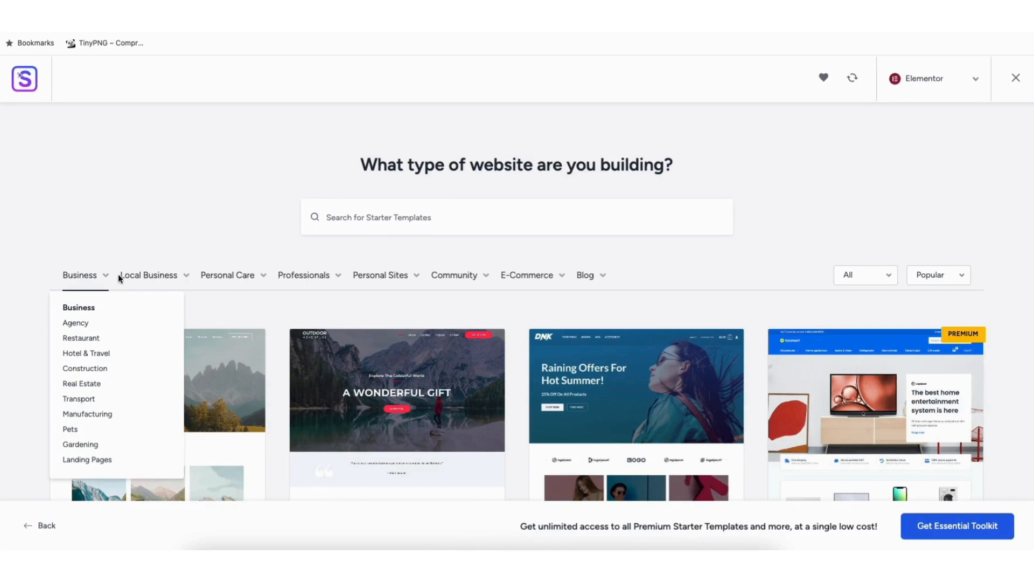
mouse_move(310, 280)
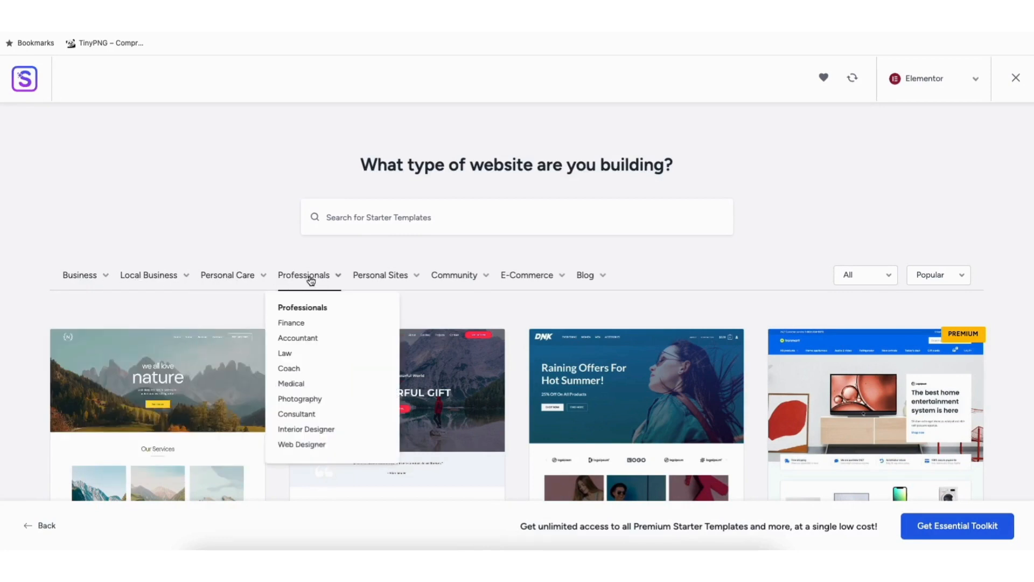
Preview the Love Nature template's page sections and return to the template gallery
left_click(151, 396)
scroll(619, 301, "down", 4)
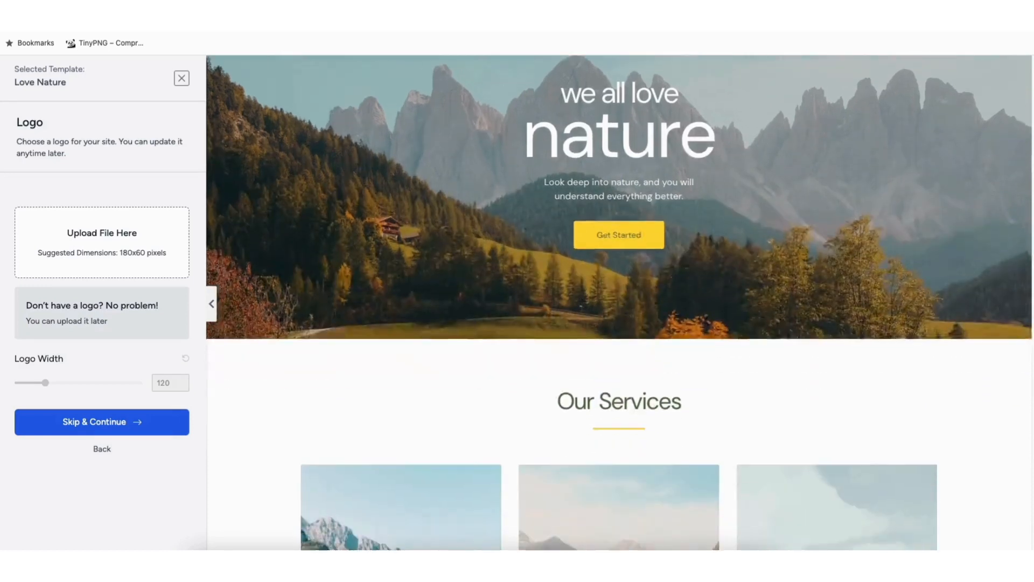
left_click_drag(1033, 138, 1032, 259)
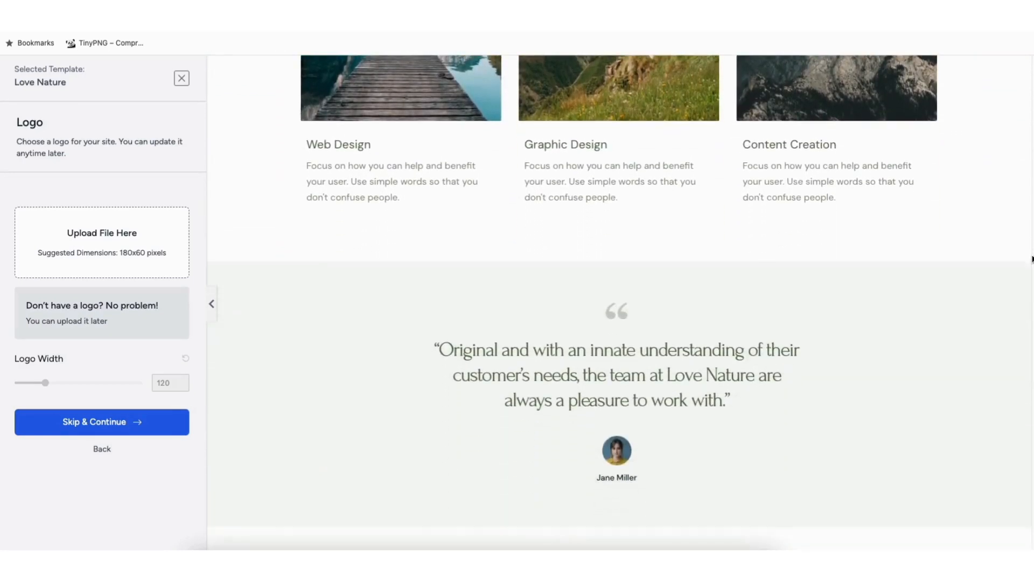
left_click(181, 79)
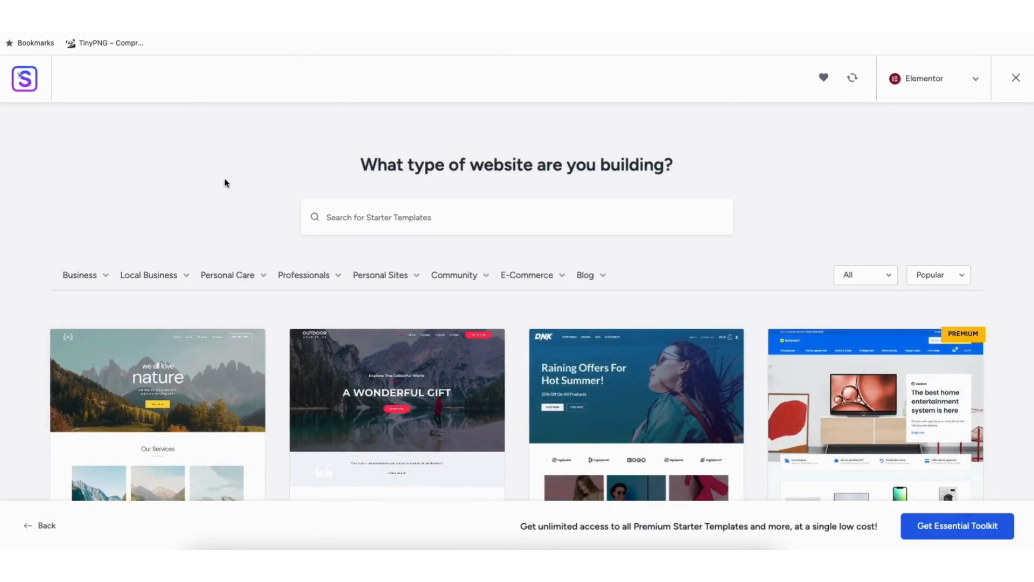
Browse further through the Elementor template gallery to compare the free and premium designs
scroll(517, 302, "down", 6)
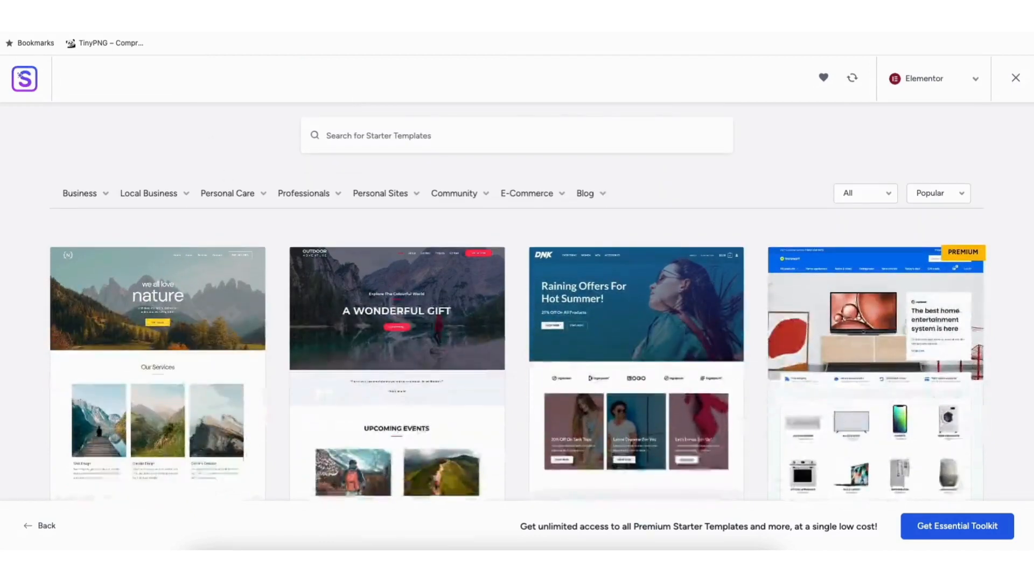
scroll(517, 302, "down", 10)
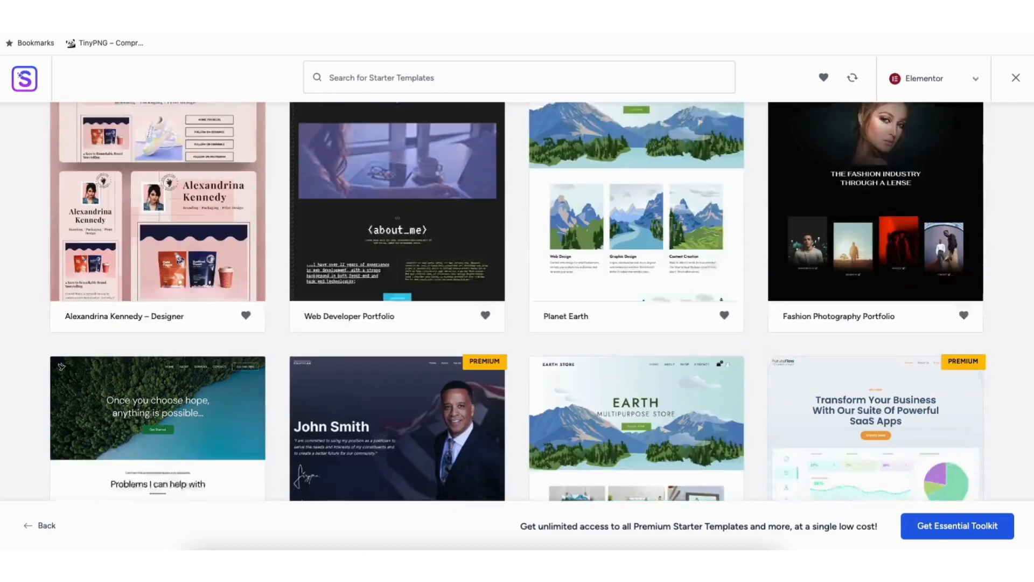
scroll(517, 302, "down", 8)
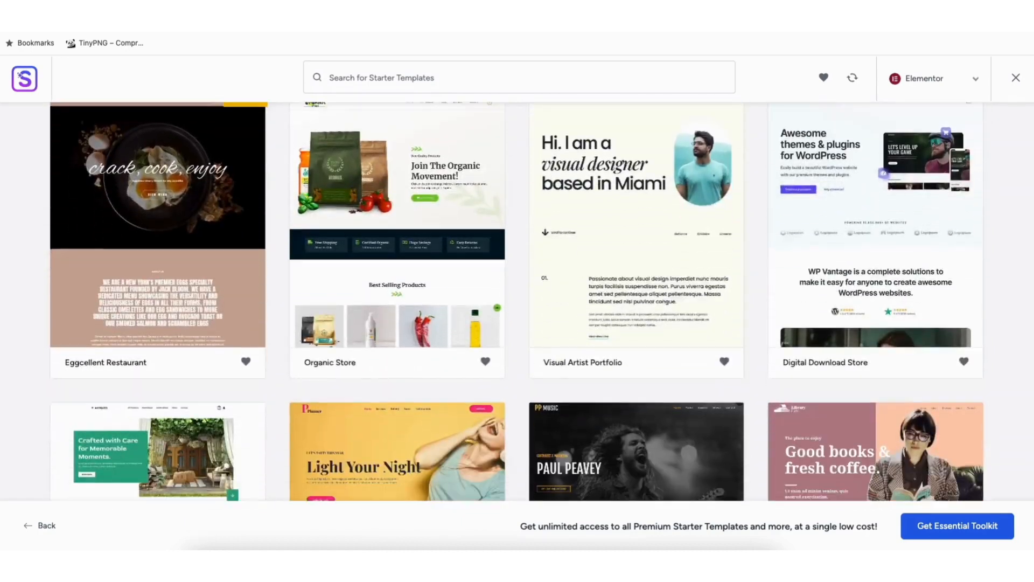
scroll(517, 301, "down", 10)
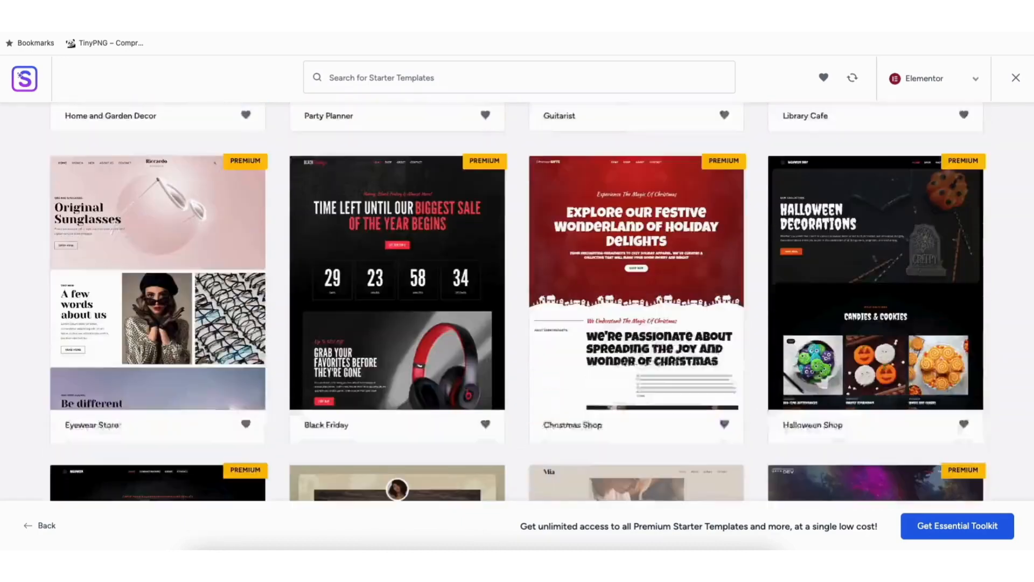
scroll(517, 302, "down", 12)
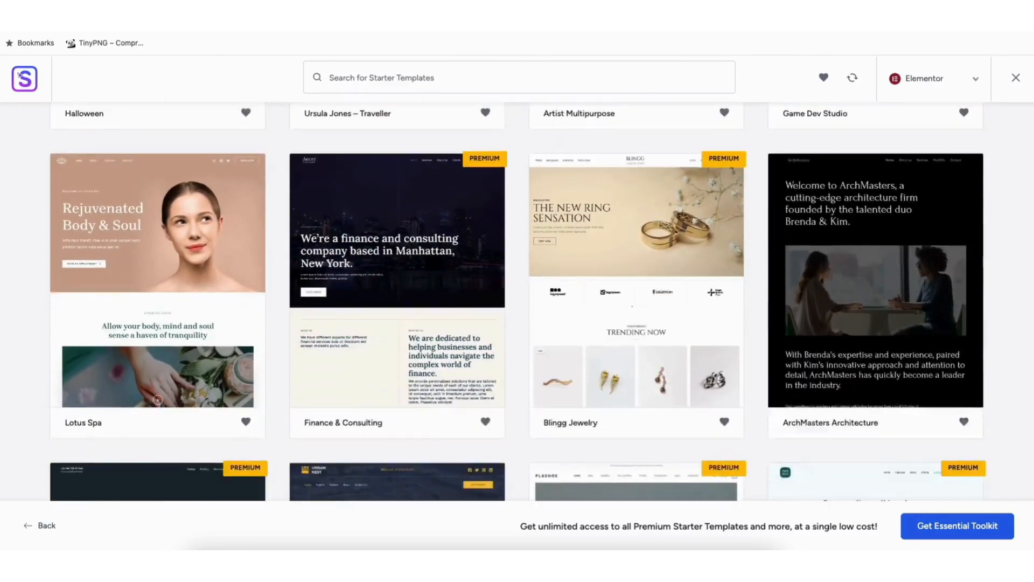
scroll(517, 302, "down", 8)
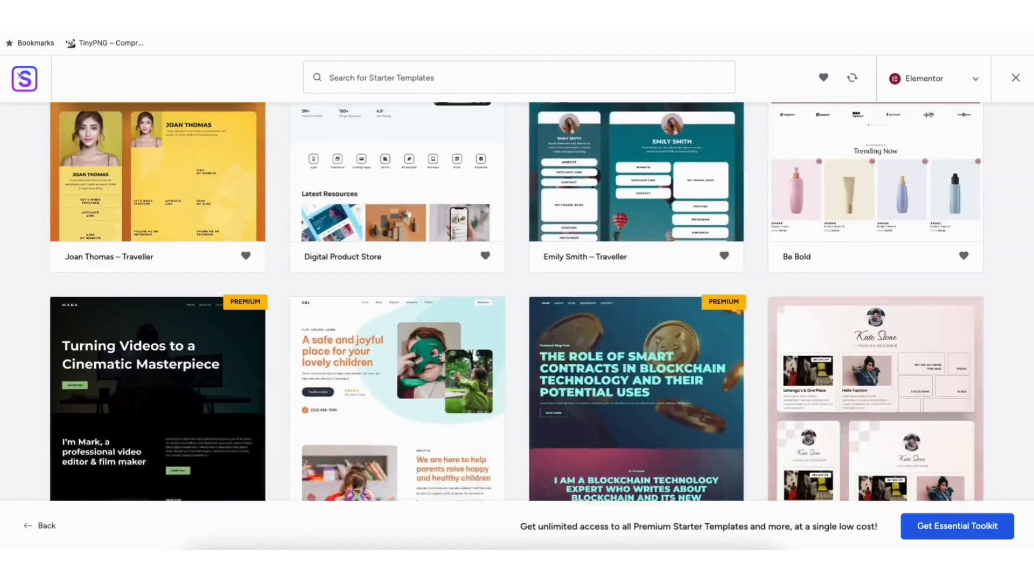
scroll(517, 302, "down", 8)
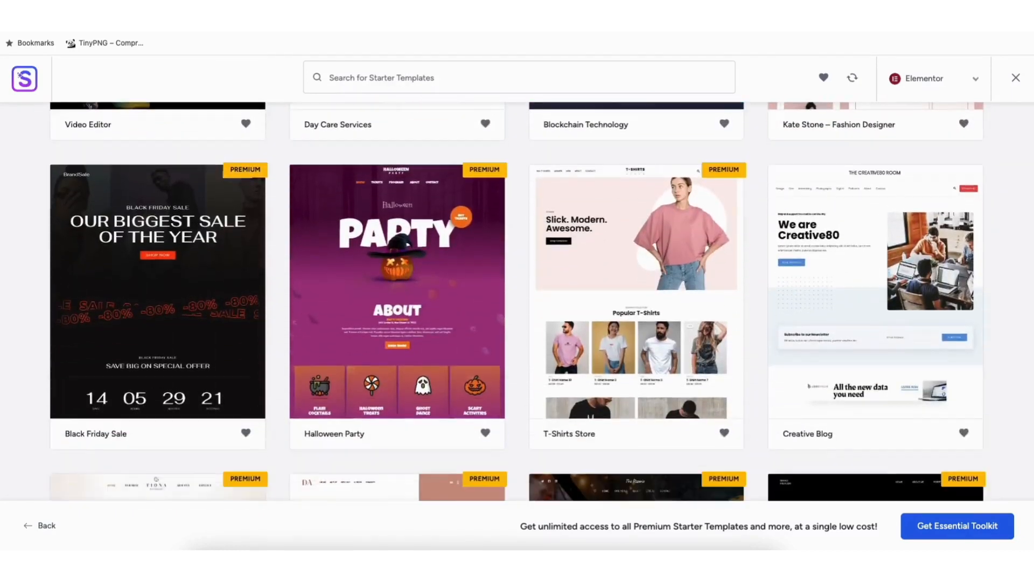
scroll(517, 302, "down", 8)
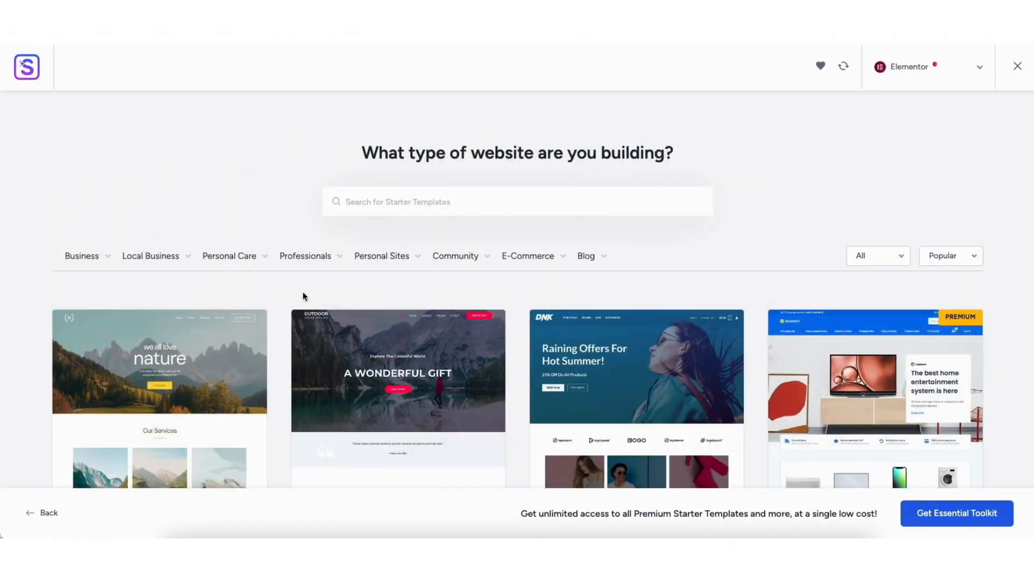
Search the starter templates for "AC Technician" and select the Heating And A/C Technician template
mouse_move(169, 269)
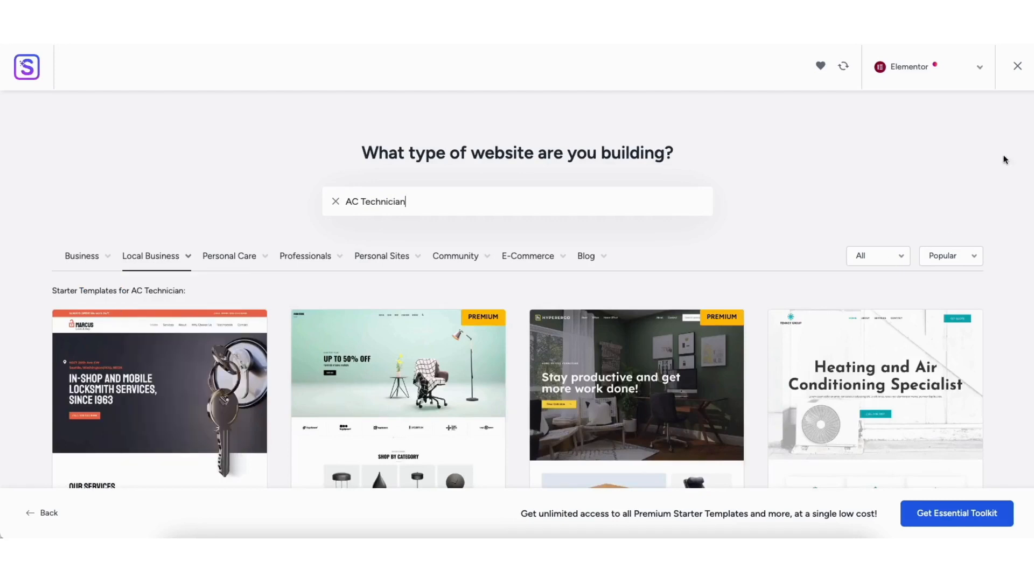
scroll(453, 464, "down", 5)
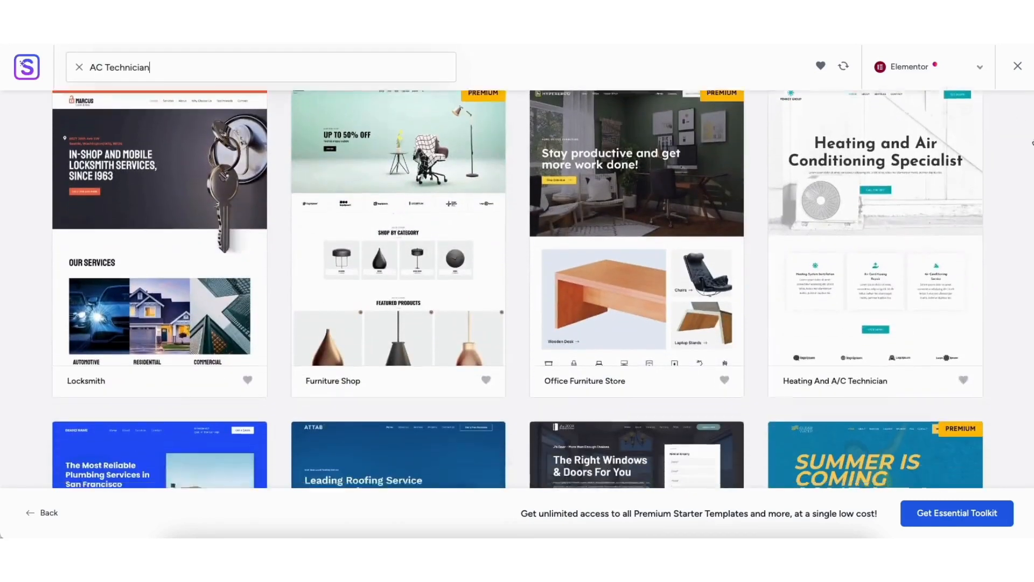
scroll(1029, 170, "down", 7)
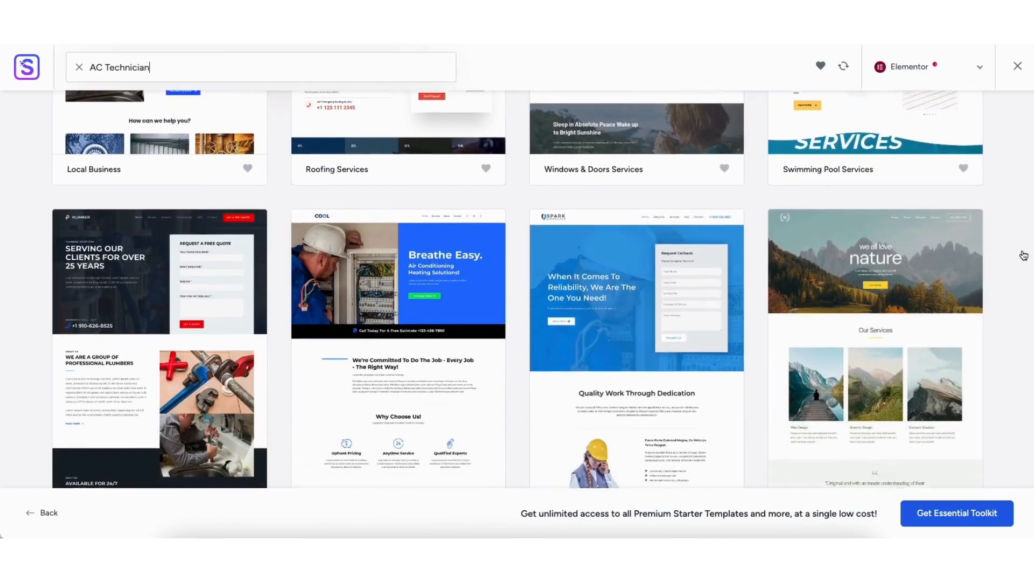
scroll(1023, 269, "down", 5)
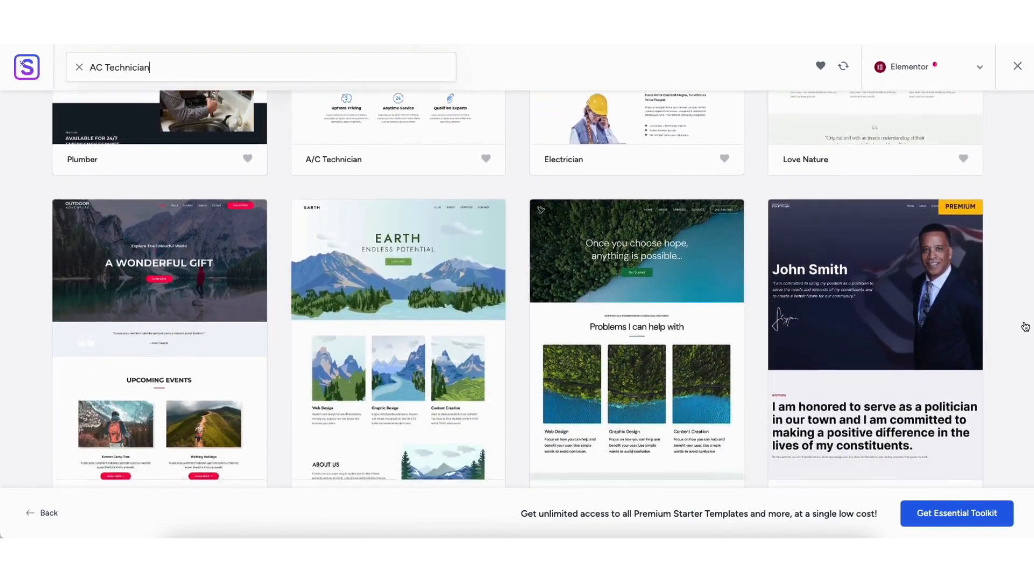
scroll(1029, 343, "down", 10)
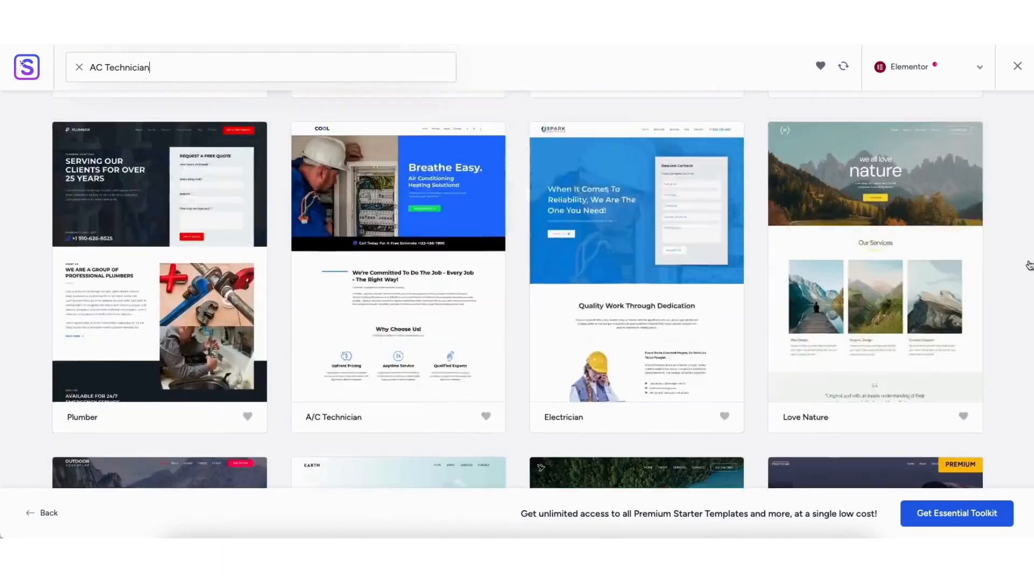
scroll(1017, 161, "up", 6)
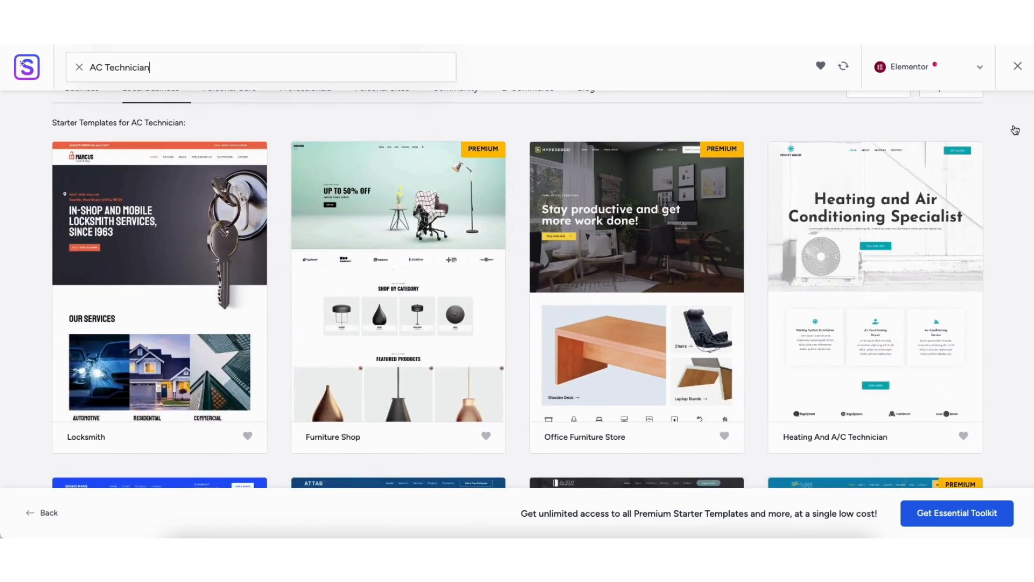
left_click(848, 265)
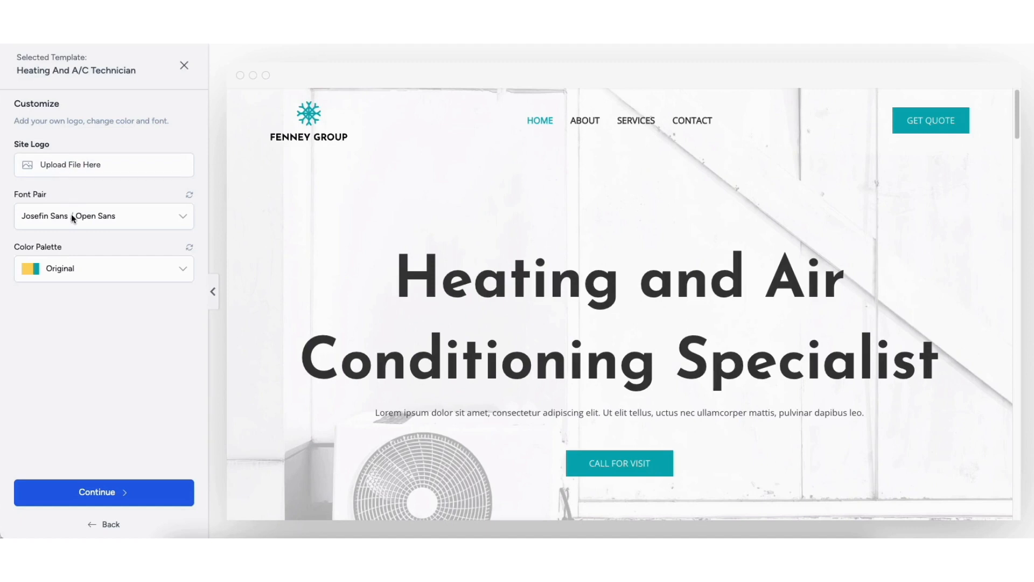
Try the Style 1, Style 2 and Style 4 color palettes on the template, ending back on Original
left_click(77, 272)
left_click(67, 322)
left_click(63, 282)
left_click(61, 351)
left_click(60, 272)
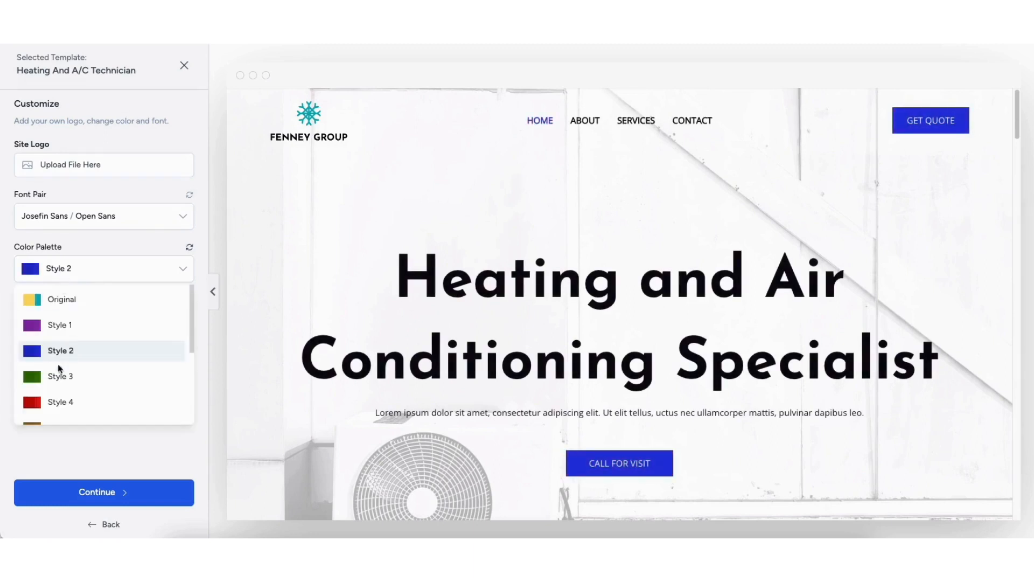
left_click(57, 401)
left_click(59, 271)
left_click(62, 297)
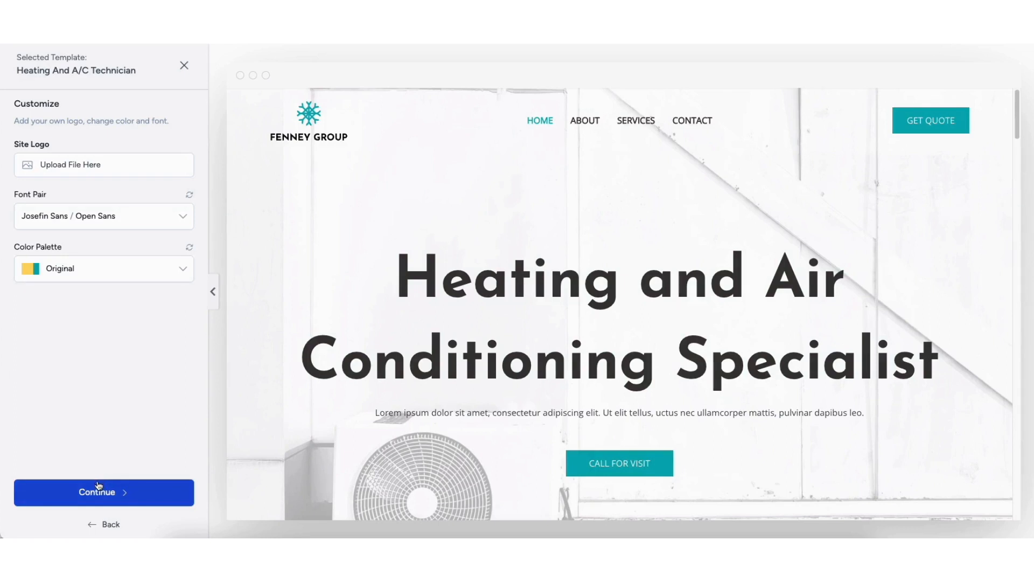
Continue with the template's current design, skip the extra features and build the website with all import options enabled
left_click(94, 502)
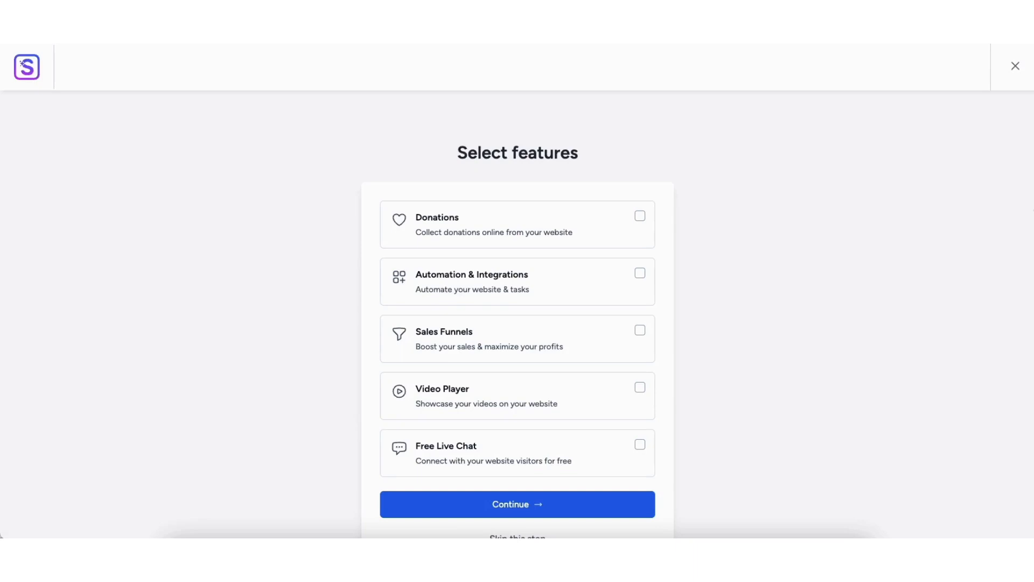
scroll(923, 291, "down", 1)
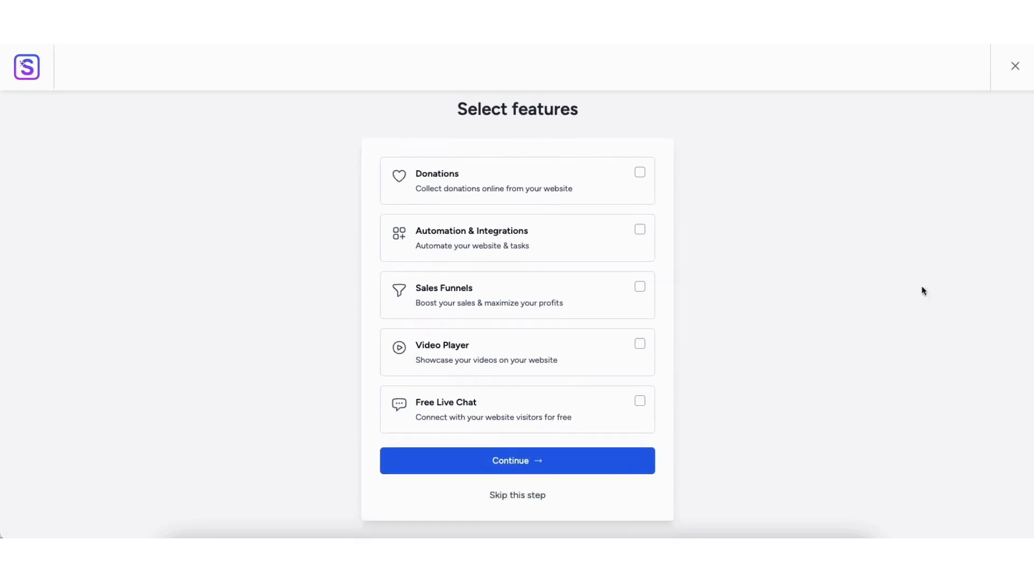
left_click(502, 500)
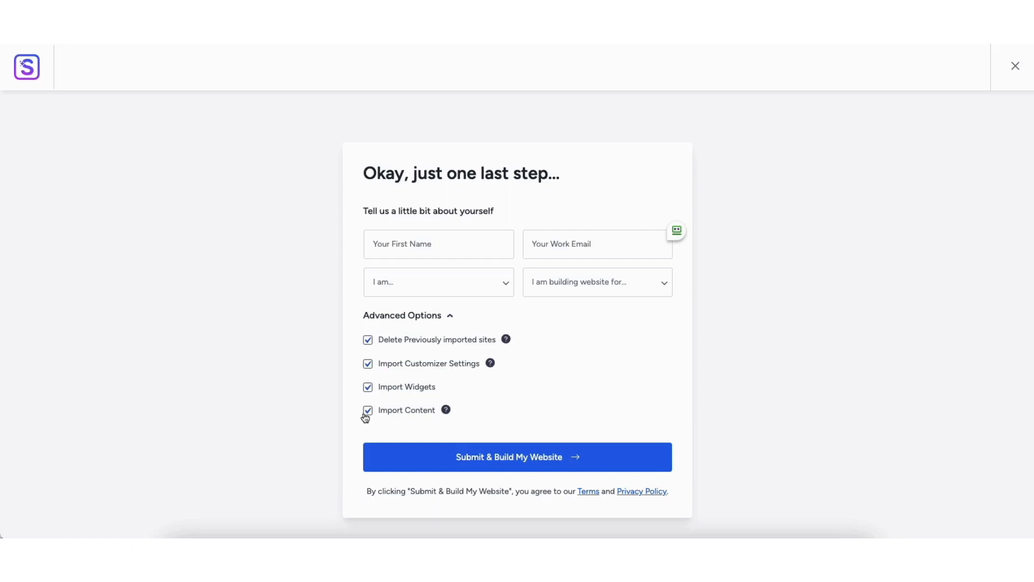
left_click(503, 459)
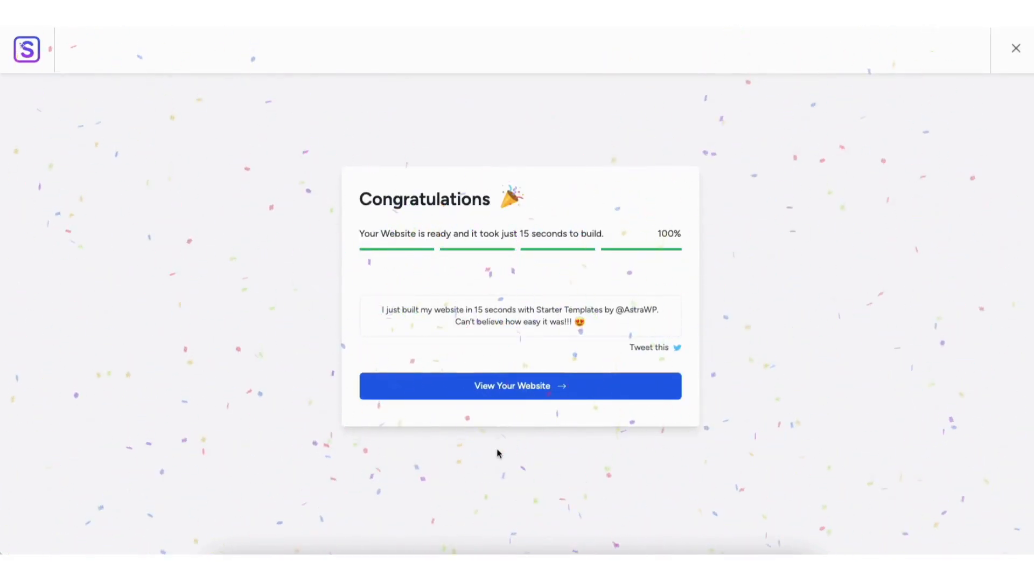
View the newly built website and look through the sections of its home page
left_click(496, 387)
scroll(516, 300, "down", 10)
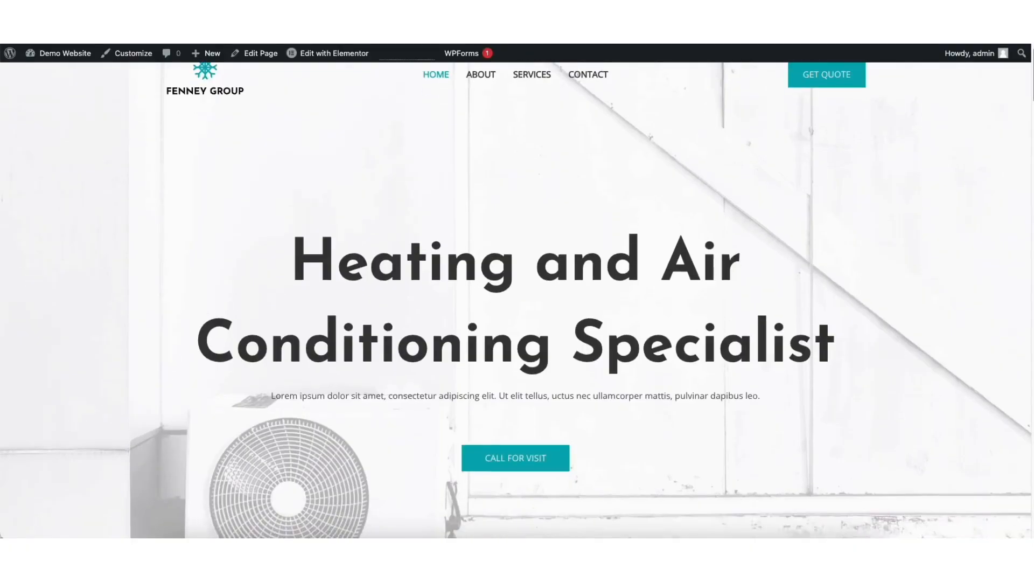
scroll(516, 300, "down", 13)
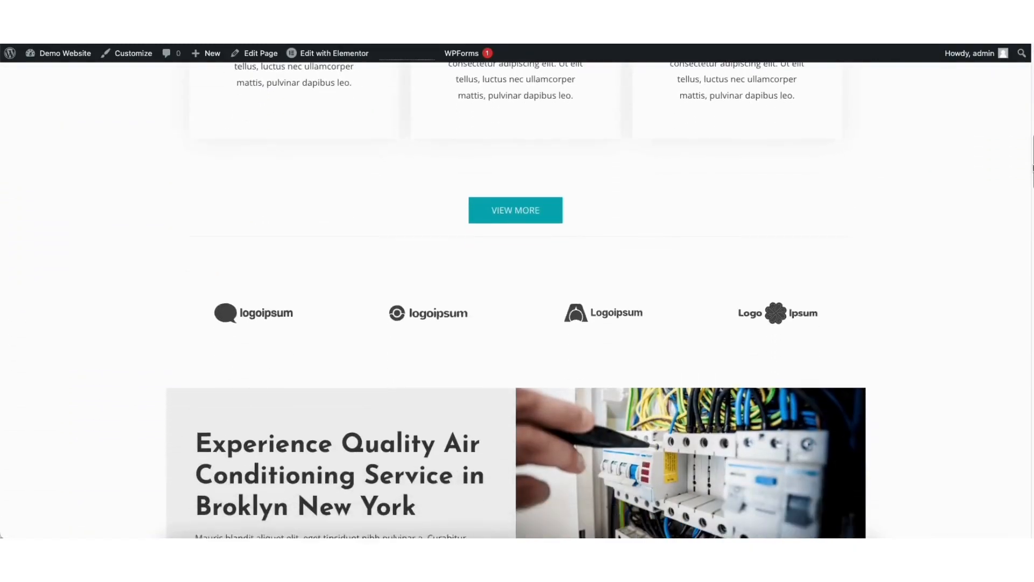
scroll(516, 300, "down", 13)
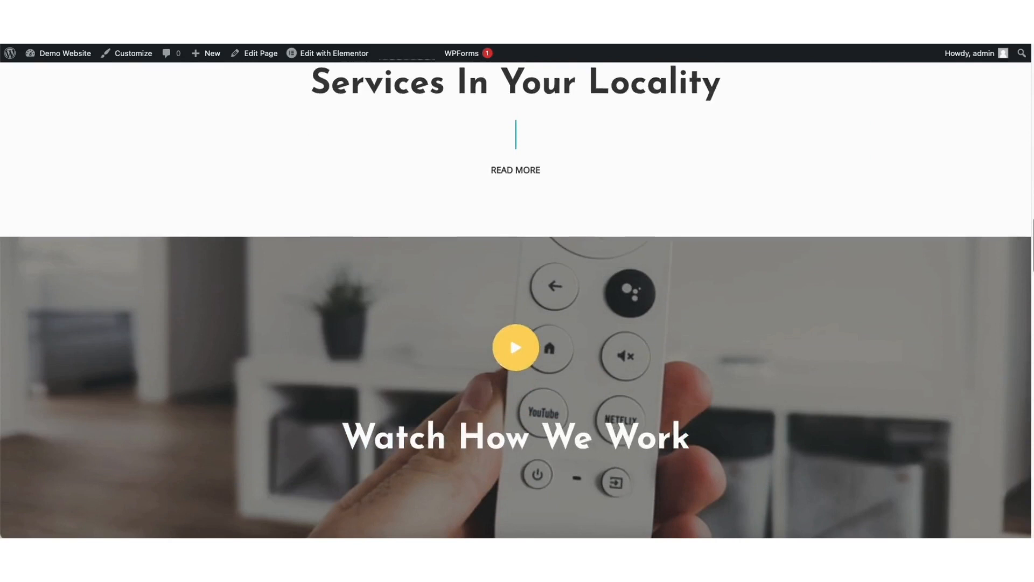
Look through the remaining sections of the home page, from the photo gallery and testimonials down to the contact details
scroll(516, 300, "down", 9)
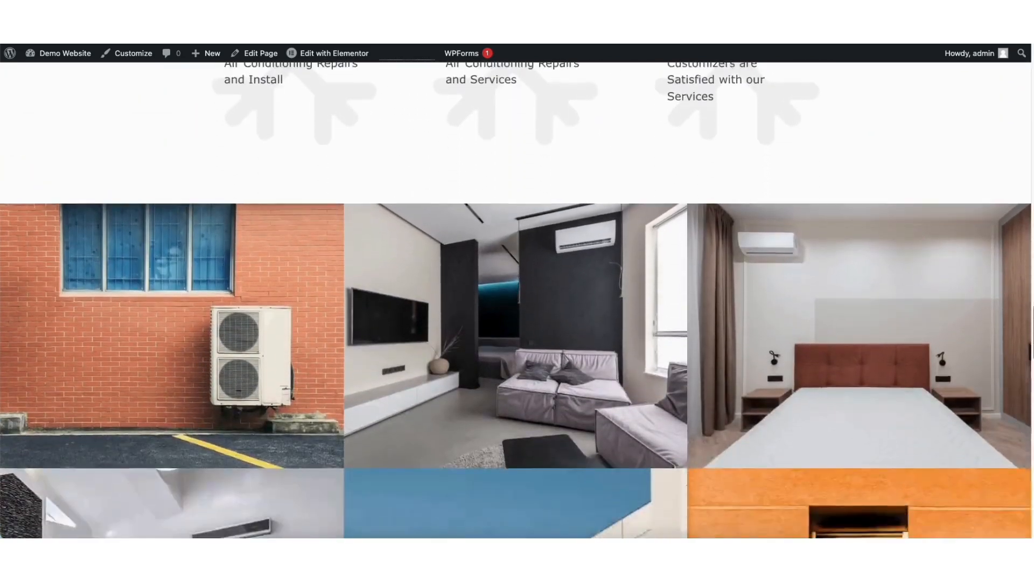
scroll(515, 300, "down", 12)
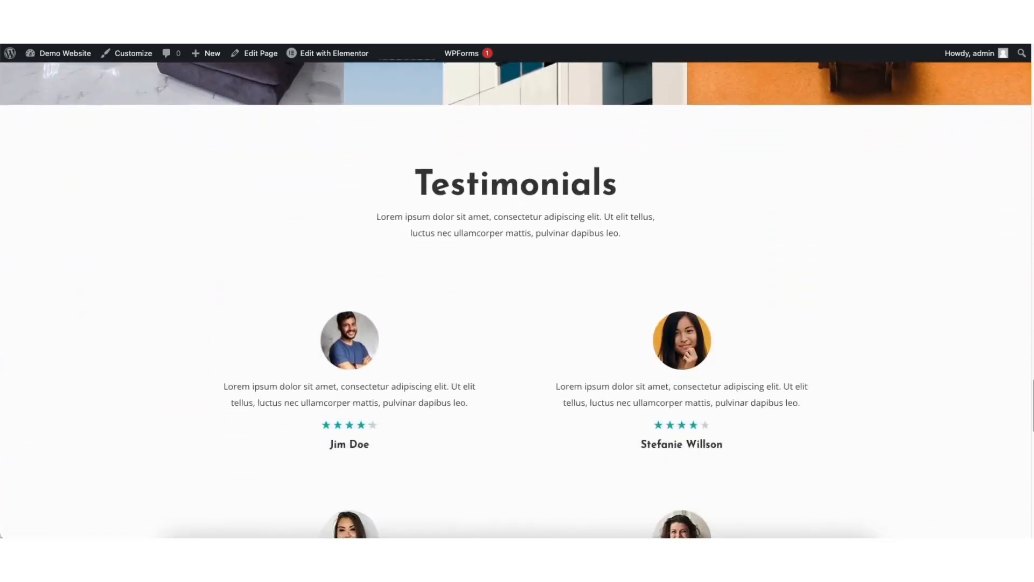
scroll(560, 260, "down", 4)
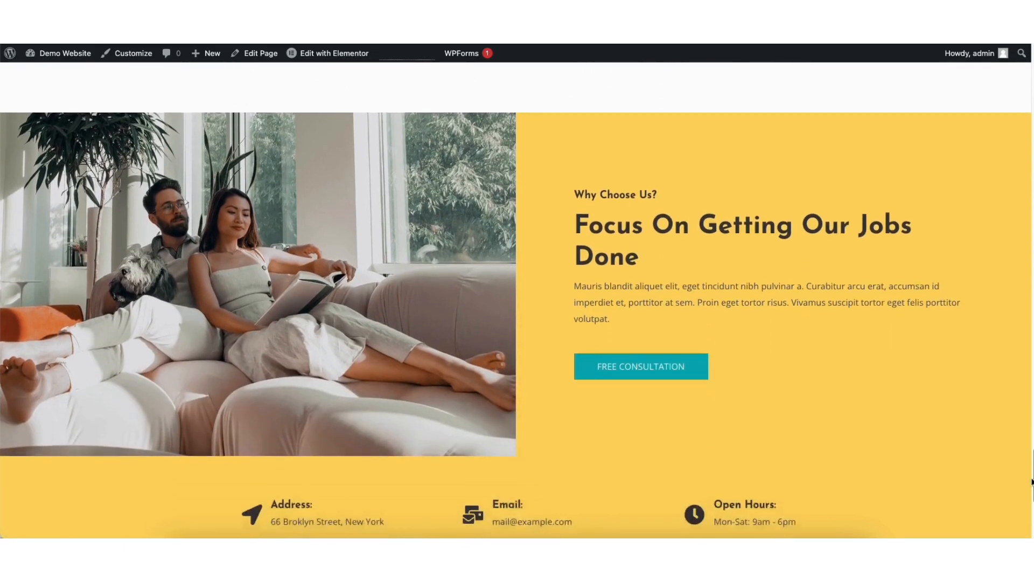
Return to the WordPress dashboard and open the experiments and features section of the Elementor settings
mouse_move(54, 60)
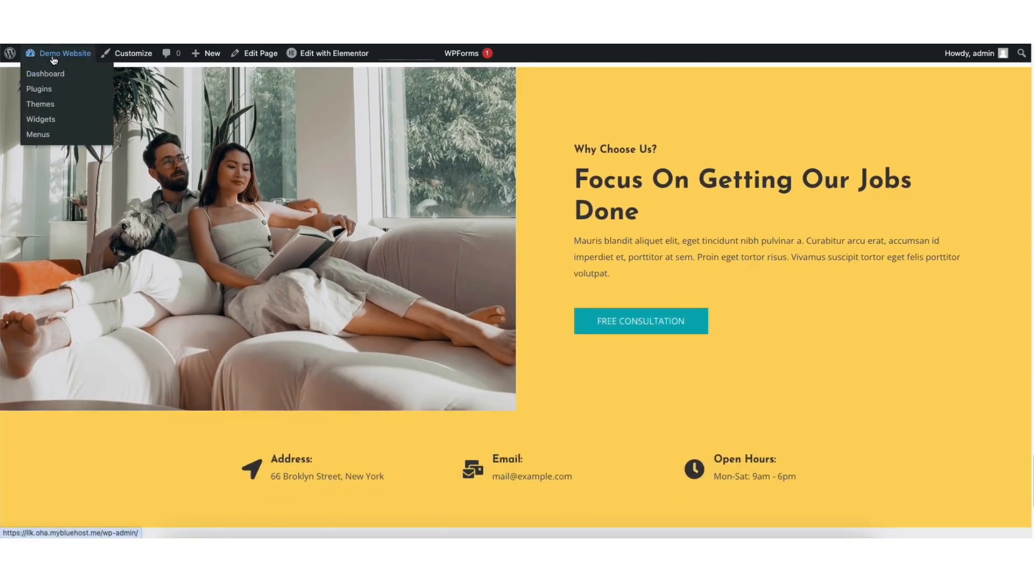
left_click(55, 79)
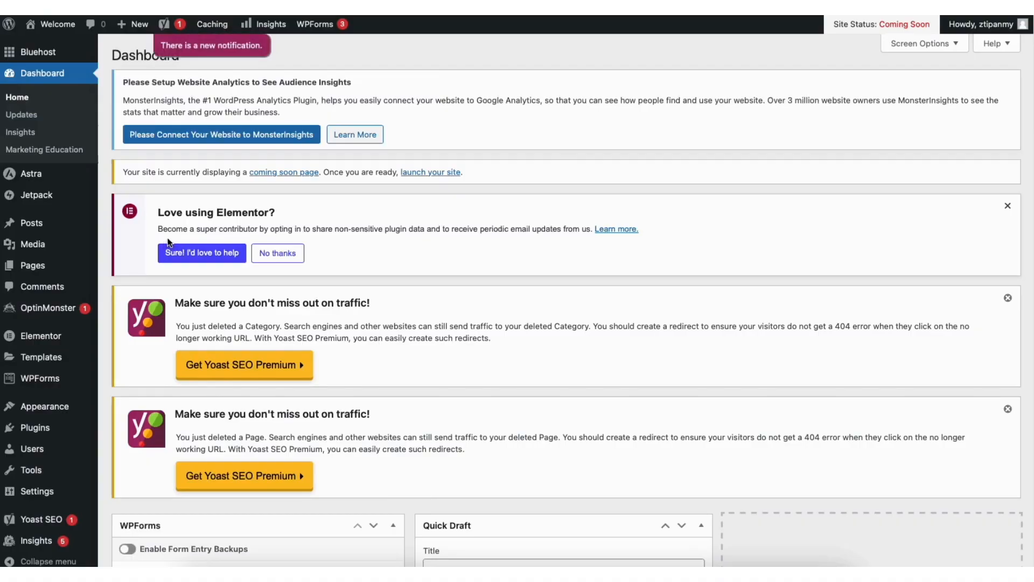
mouse_move(49, 342)
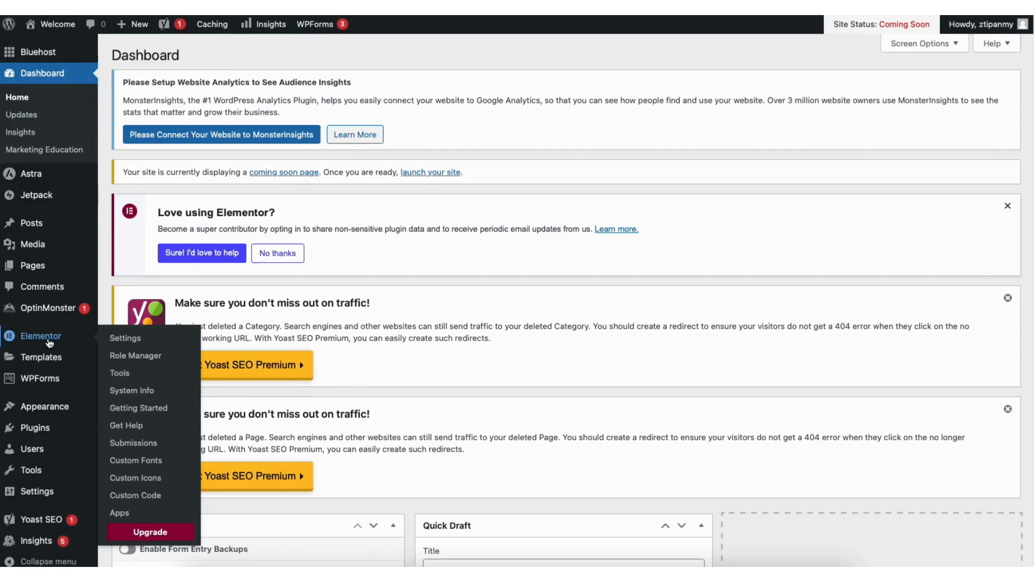
left_click(126, 337)
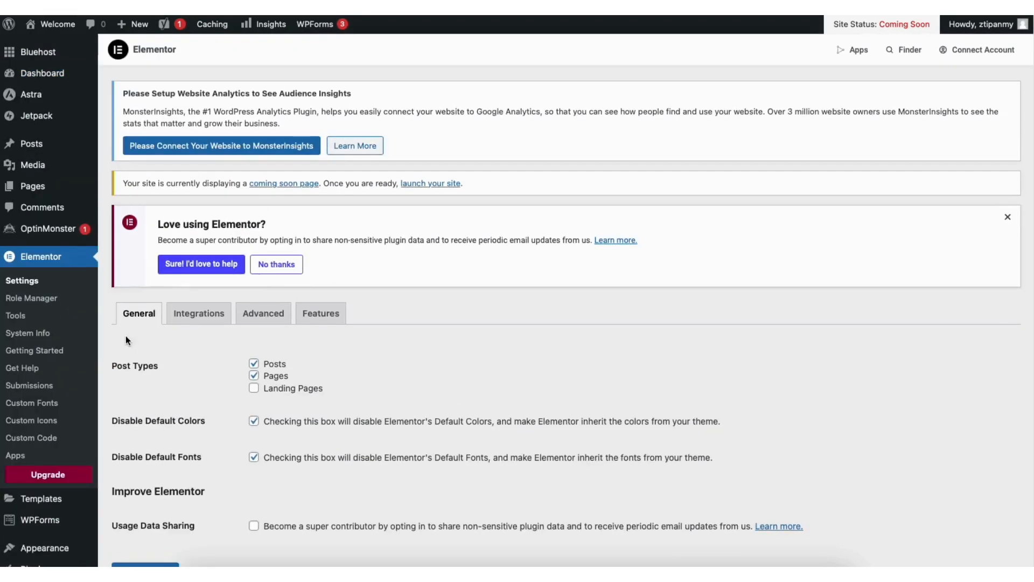
left_click(338, 315)
Check the status choices of Editor Top Bar, set Flexbox Container to Active and save the Elementor settings
scroll(1030, 199, "down", 10)
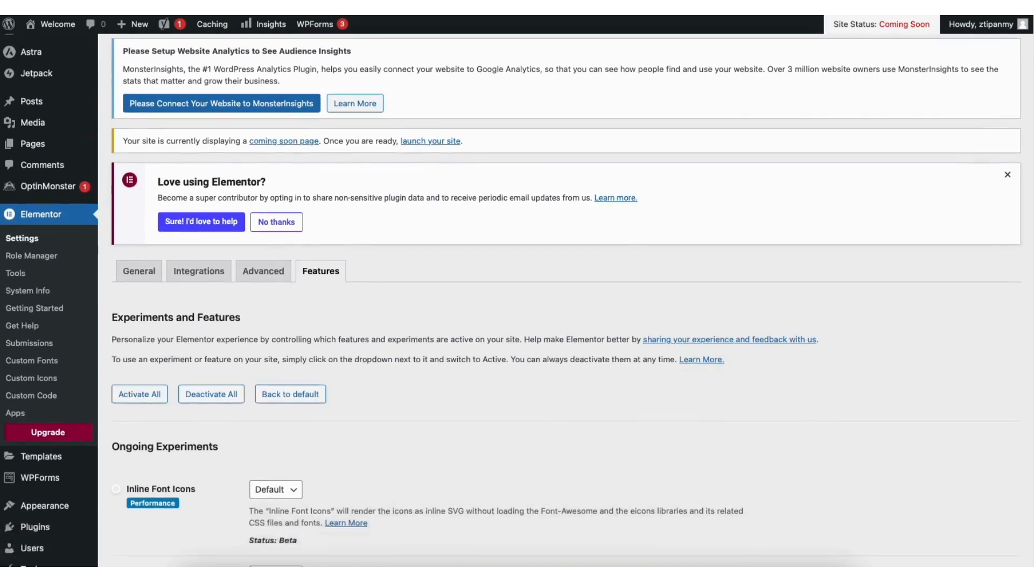
scroll(1030, 199, "down", 2)
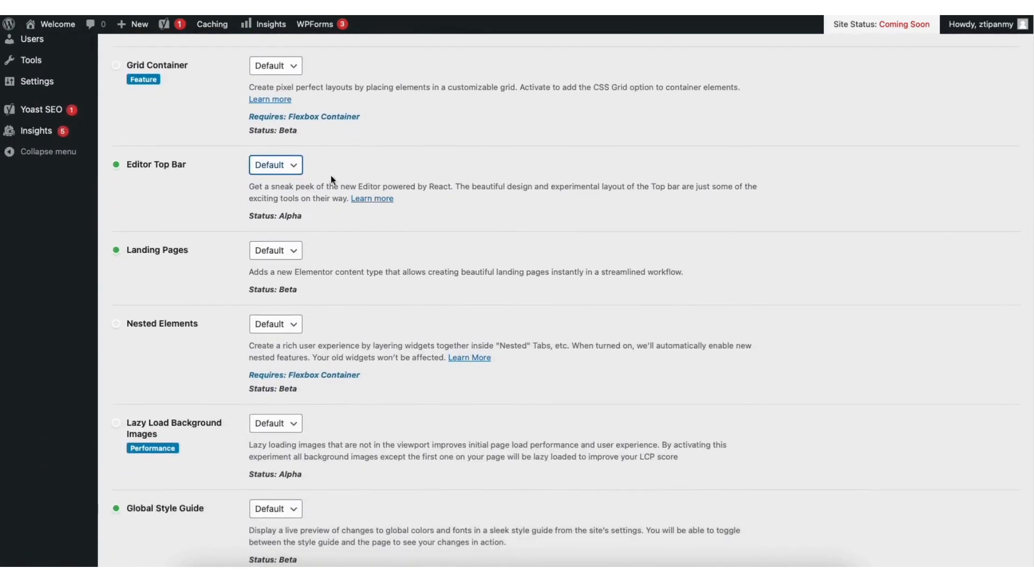
left_click(288, 168)
left_click(271, 177)
scroll(1023, 258, "down", 10)
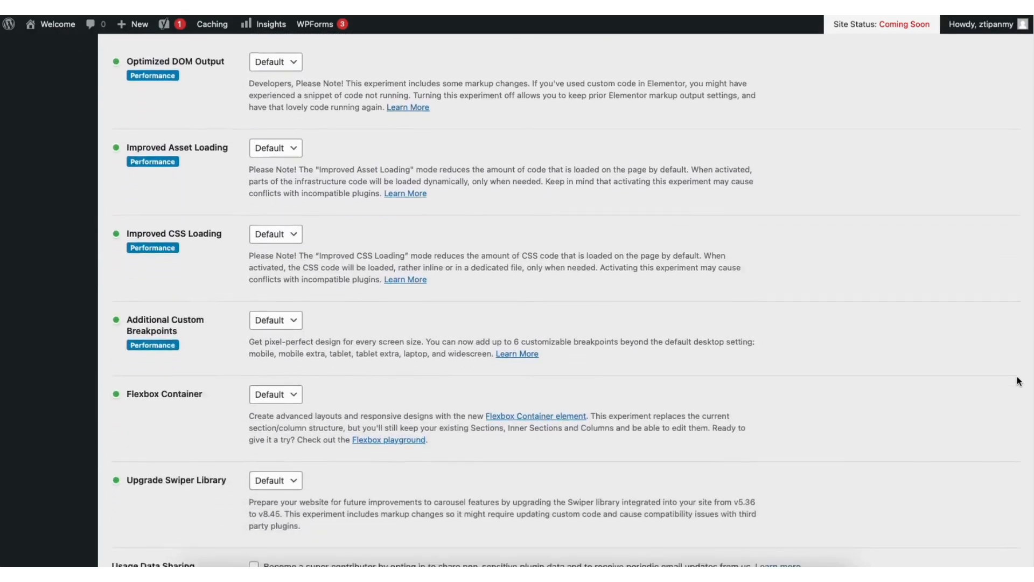
scroll(1018, 381, "down", 3)
left_click(272, 285)
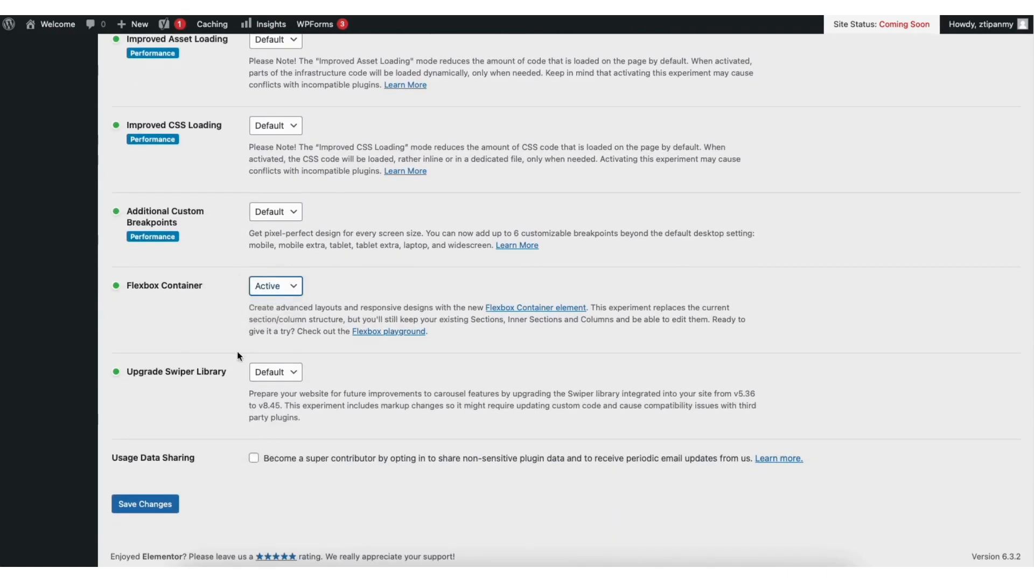
left_click(150, 505)
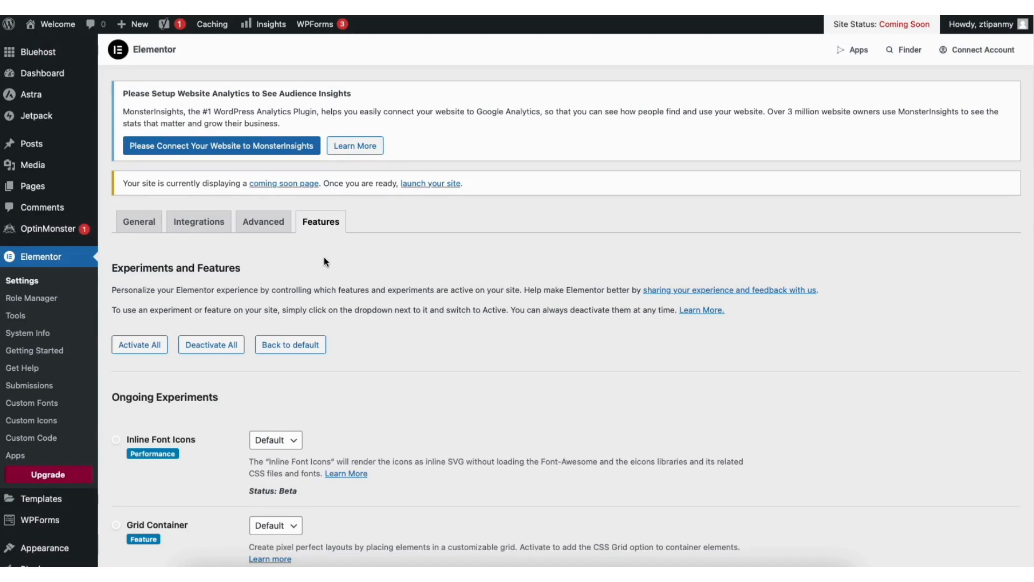
Visit the site and open its home page for editing with Elementor
mouse_move(63, 28)
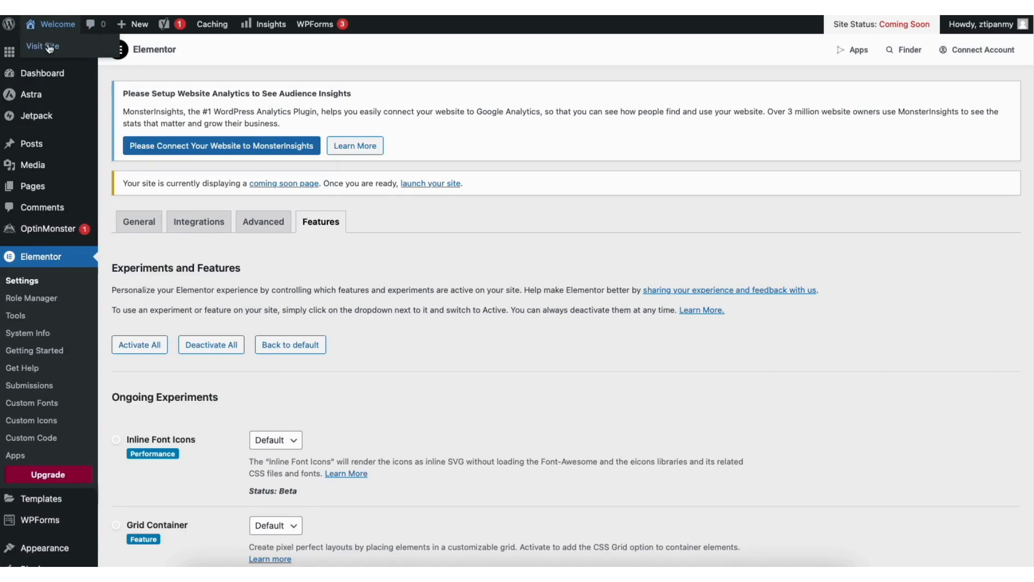
left_click(47, 46)
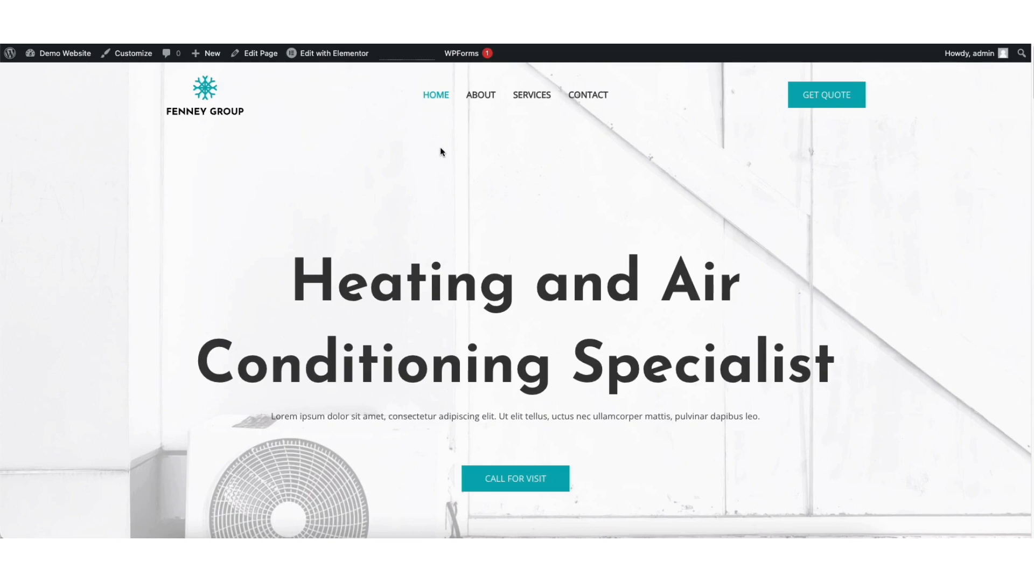
left_click(317, 57)
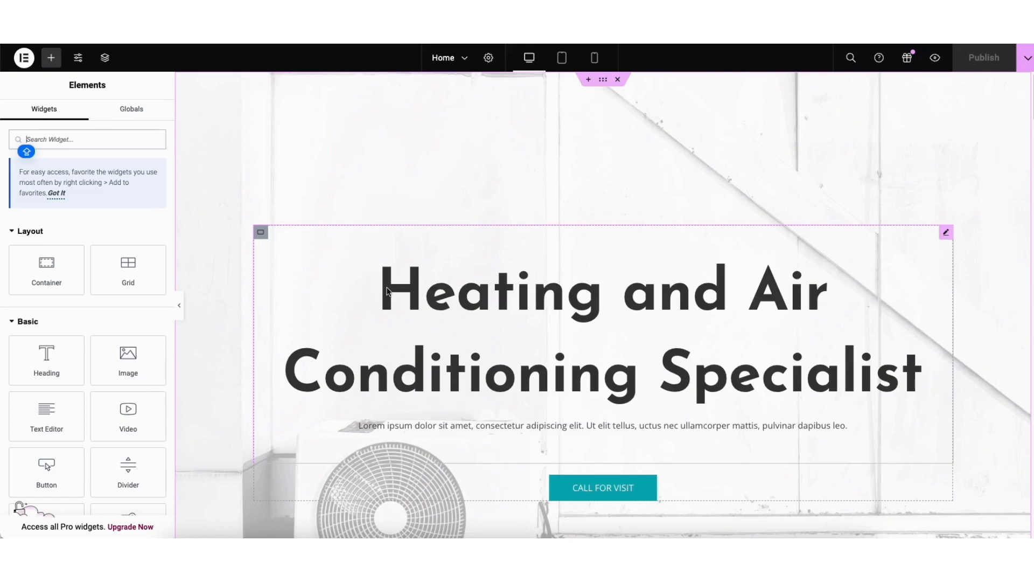
Replace the hero heading's title with "DEMO HVAC SERVICE WEBSITE" and keep its HTML tag at H1
left_click(393, 291)
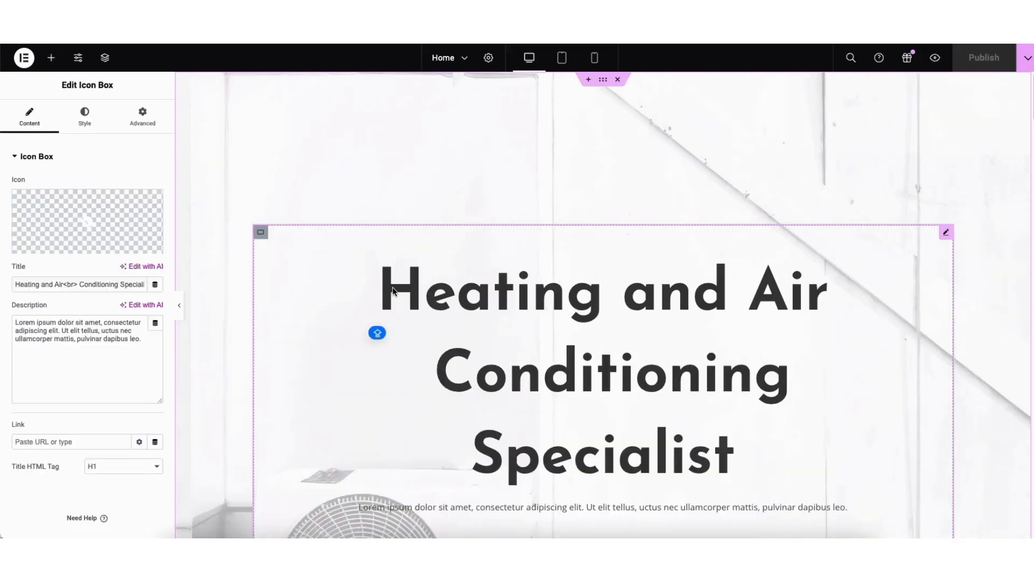
left_click_drag(15, 285, 143, 291)
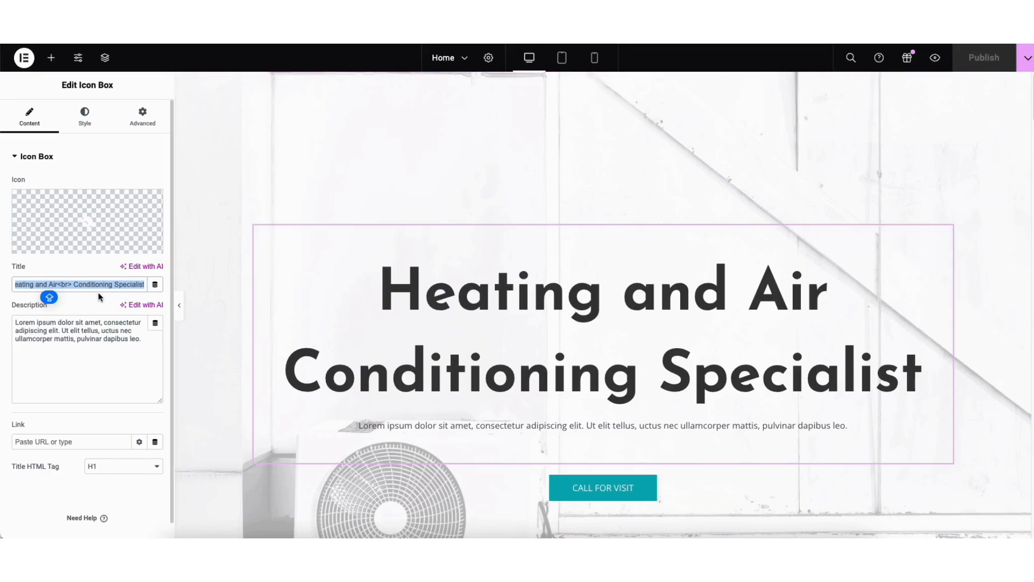
type("DEMO HVAC SERVICE WEBSITE")
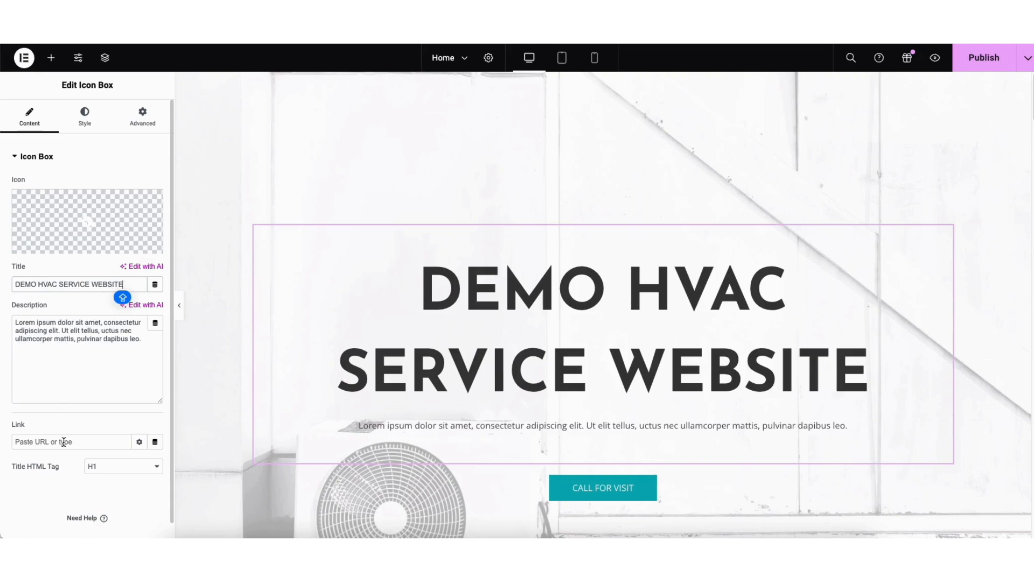
left_click(102, 466)
left_click(103, 468)
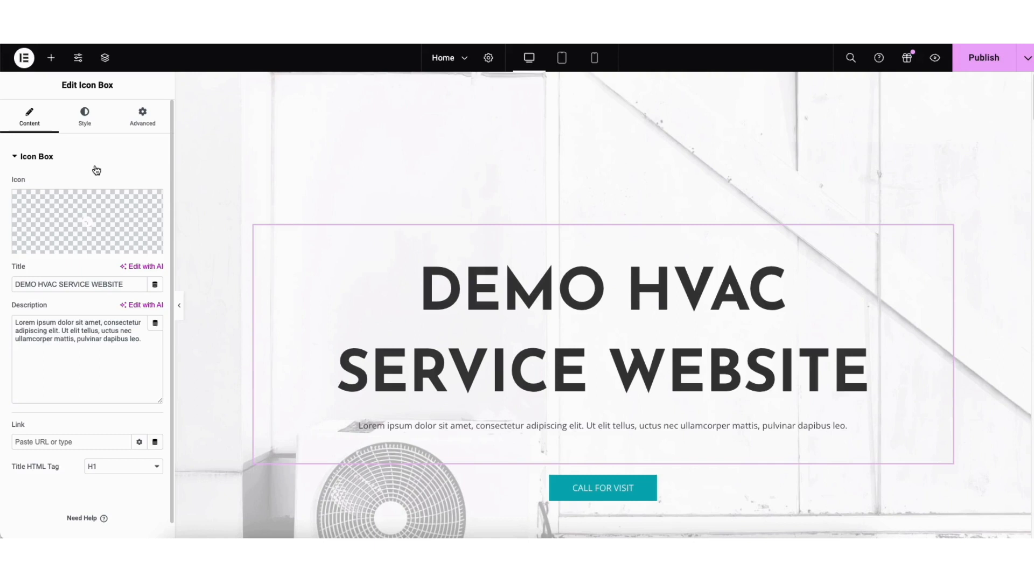
Open the hero container's background style settings and try the Slideshow type, ending back on the single-image background
right_click(289, 150)
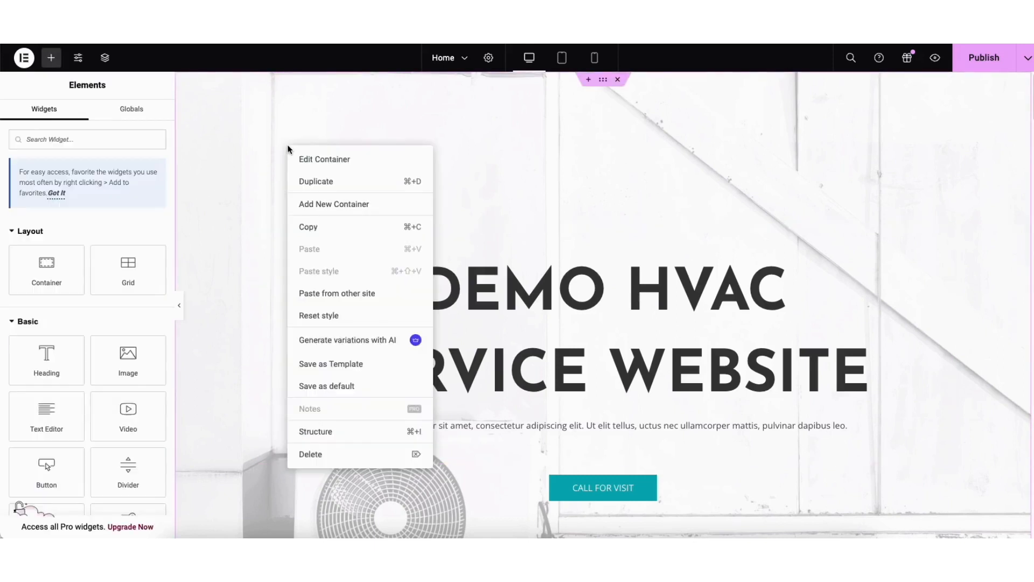
left_click(312, 159)
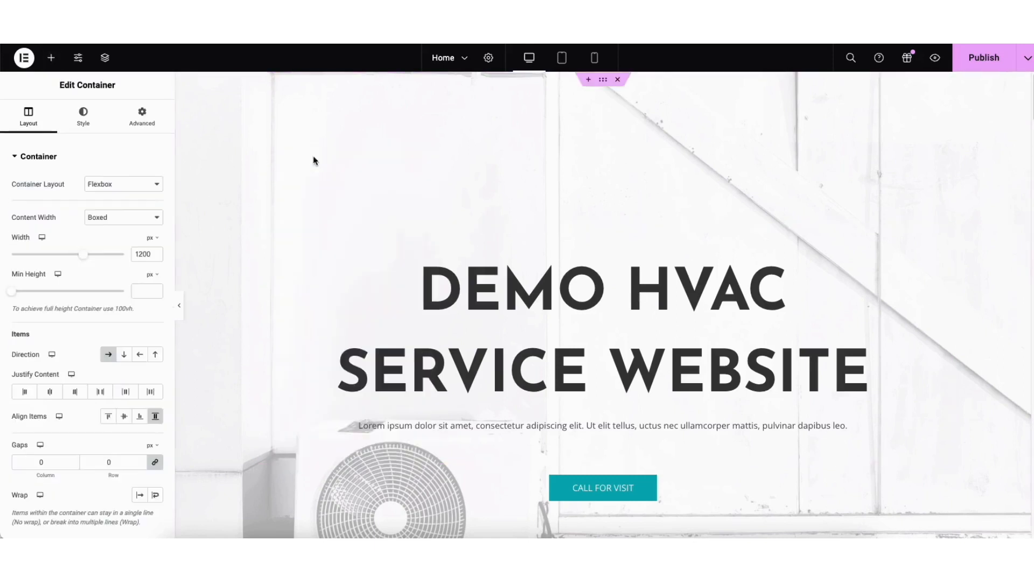
left_click(83, 121)
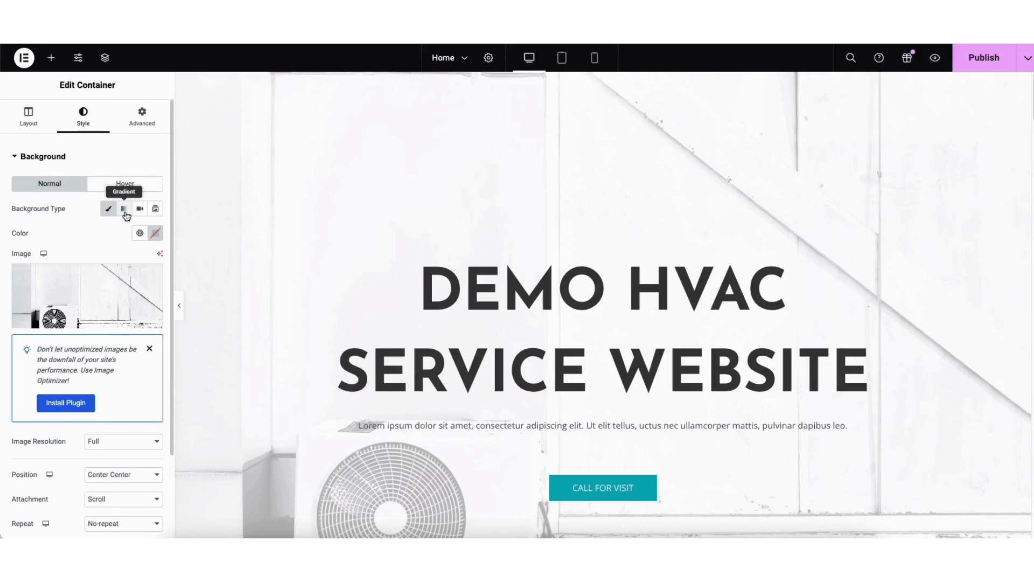
left_click(155, 209)
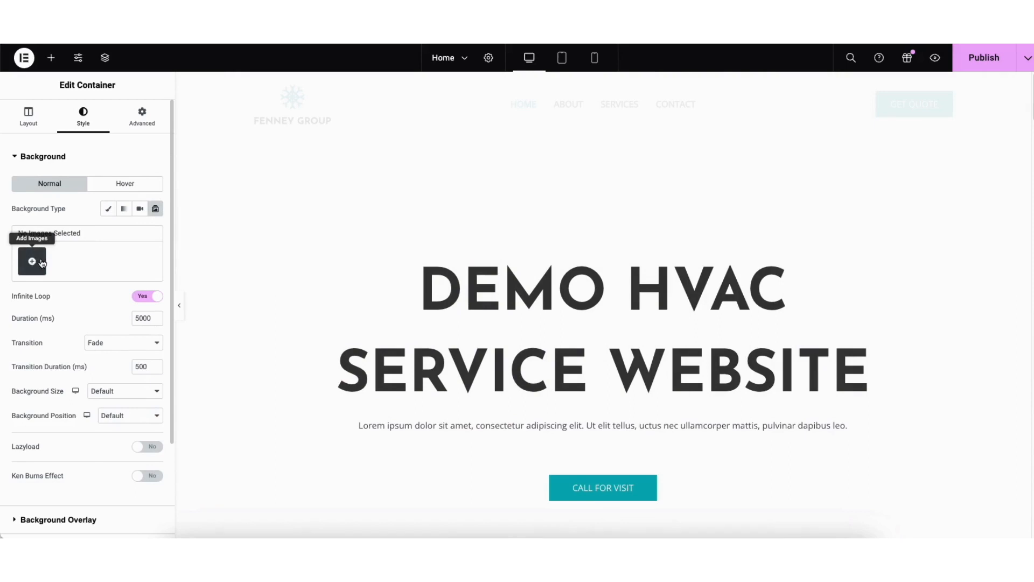
left_click(108, 210)
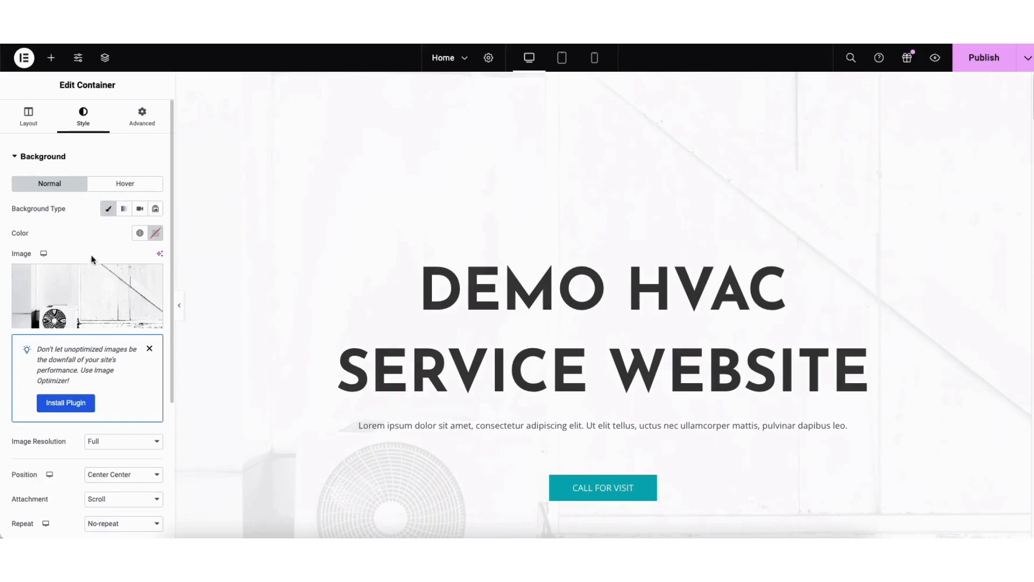
Choose hero-112.jpg from the media library as the hero container's background image
mouse_move(83, 287)
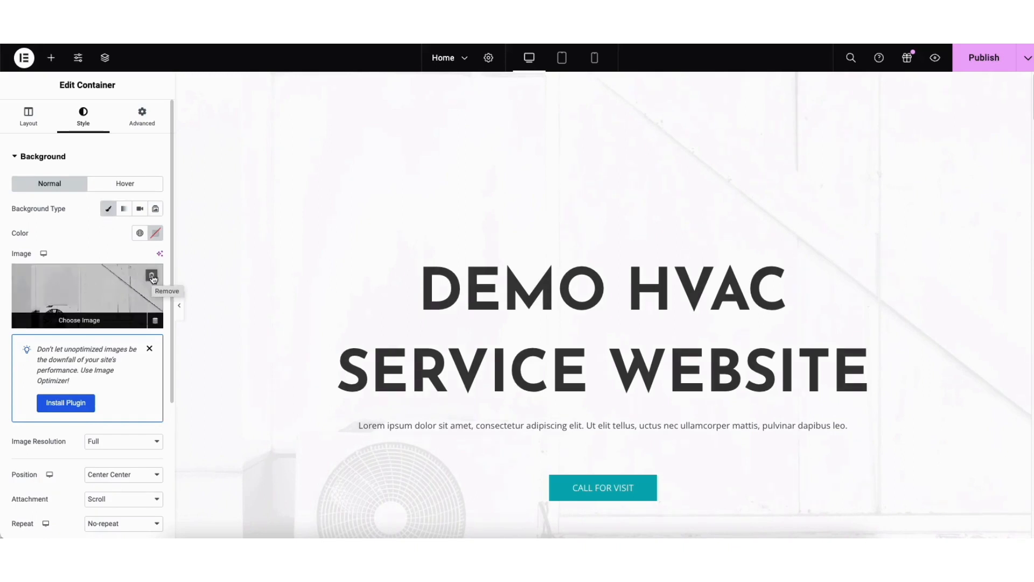
left_click(78, 309)
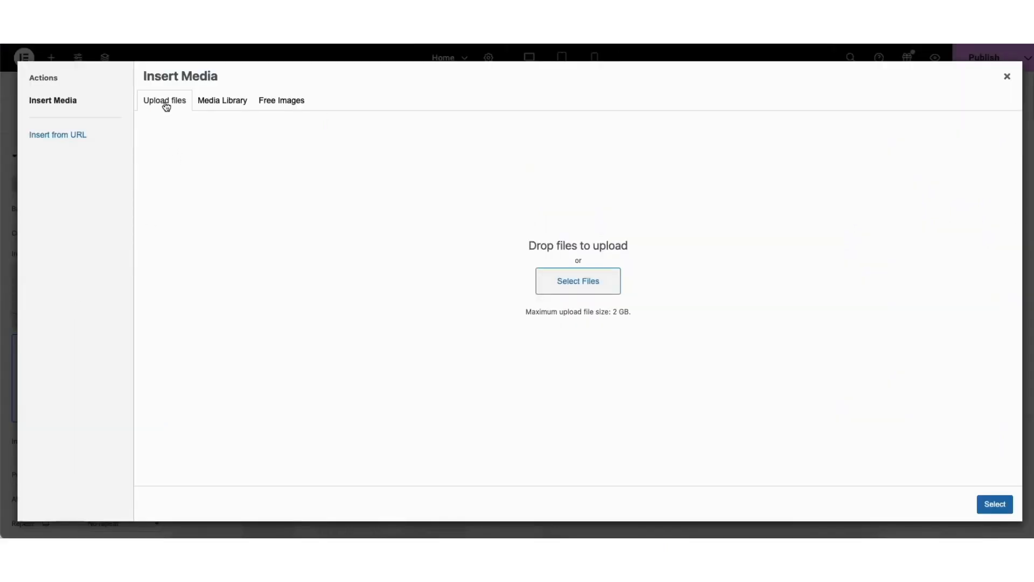
left_click(216, 103)
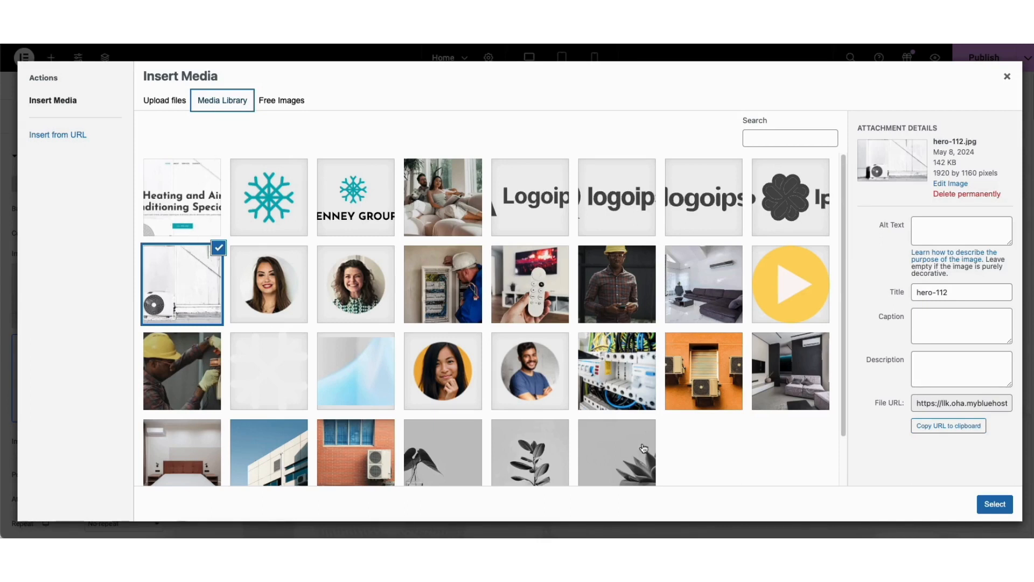
left_click(994, 504)
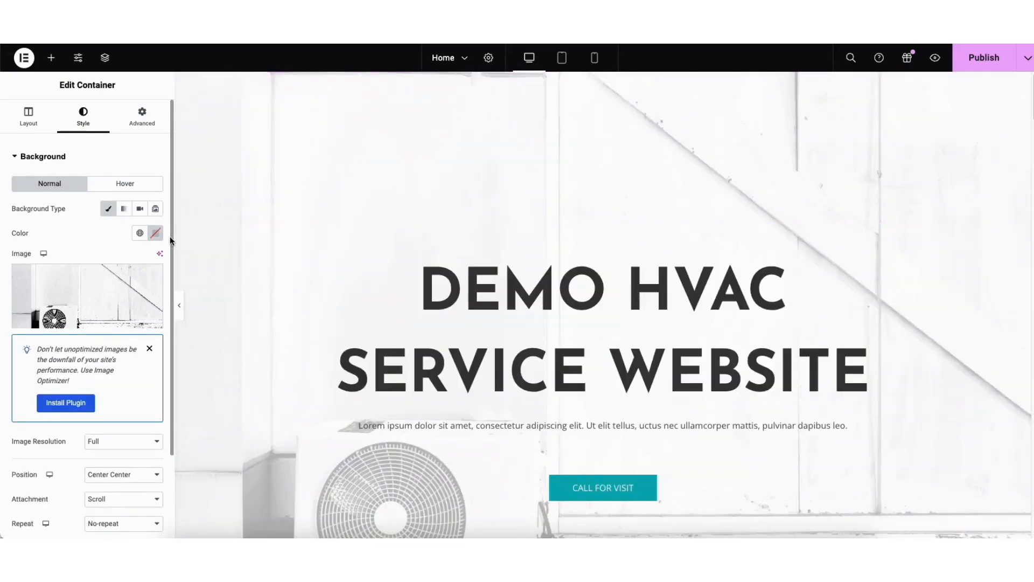
Set the hero container's background overlay color to #FFFFFF and its opacity to 0.84
scroll(162, 269, "down", 3)
left_click(78, 508)
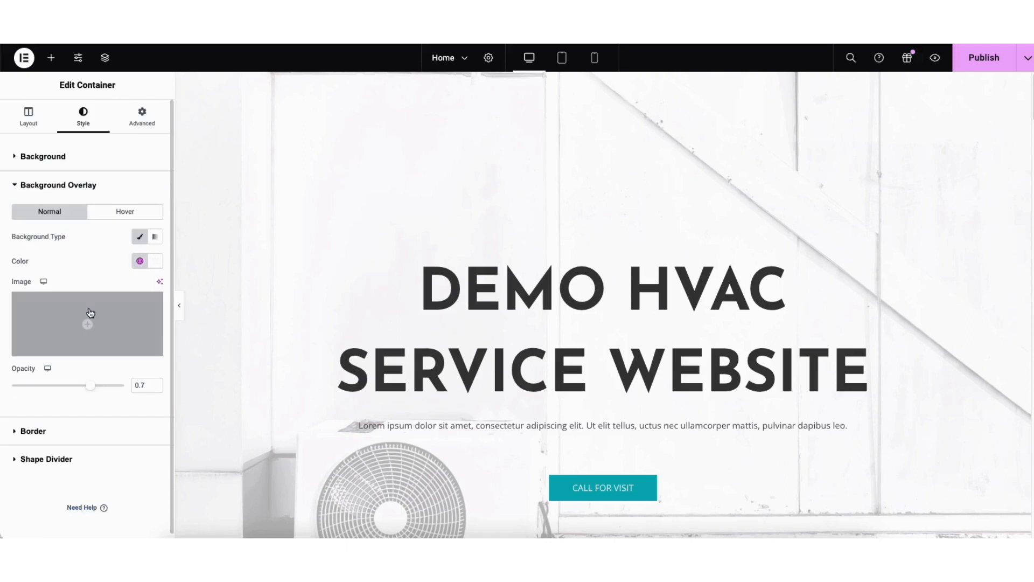
left_click(155, 261)
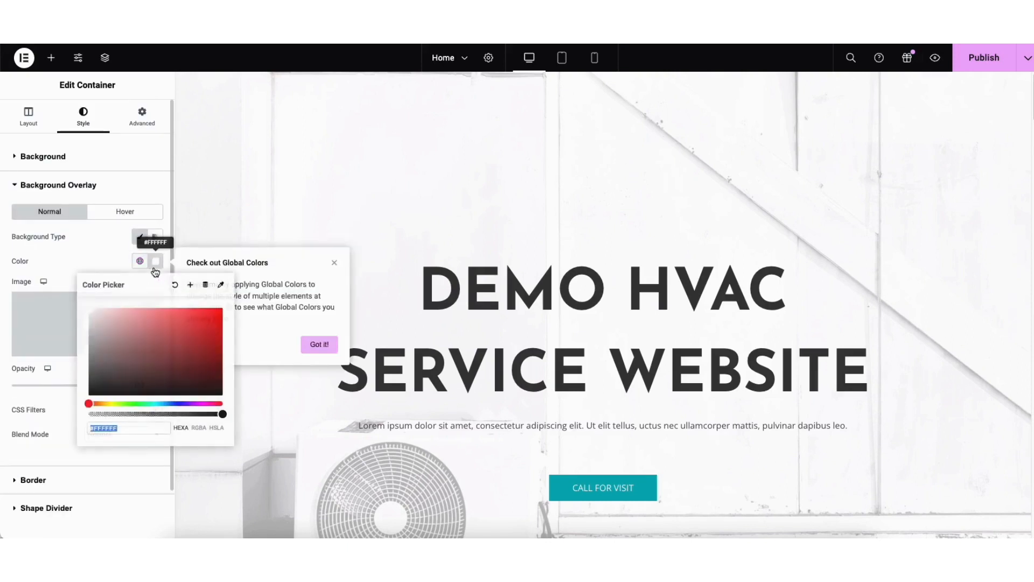
left_click(147, 347)
left_click_drag(157, 346, 88, 308)
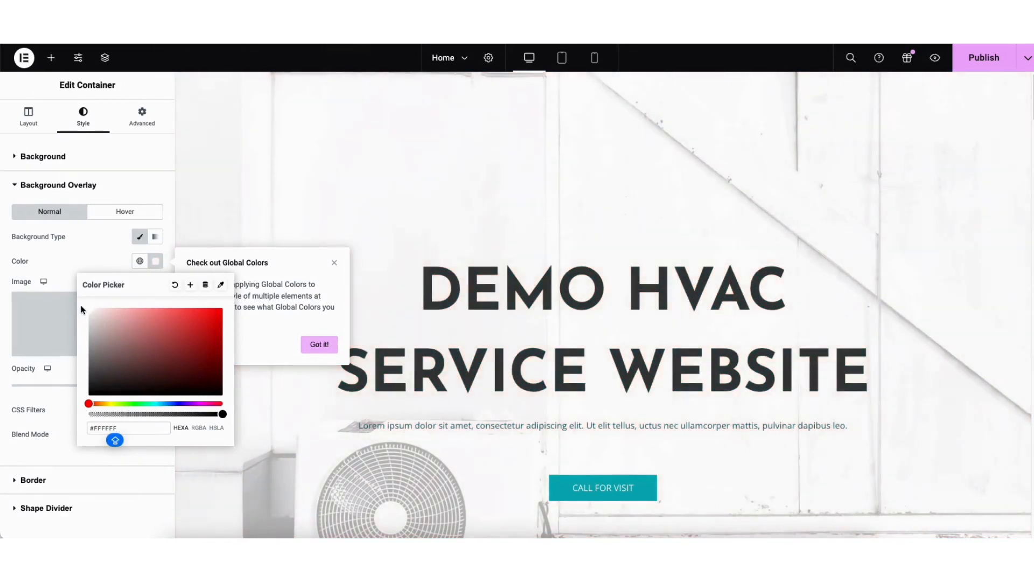
left_click(60, 377)
mouse_move(95, 384)
left_mouse_down()
mouse_move(10, 393)
mouse_move(109, 391)
left_mouse_up()
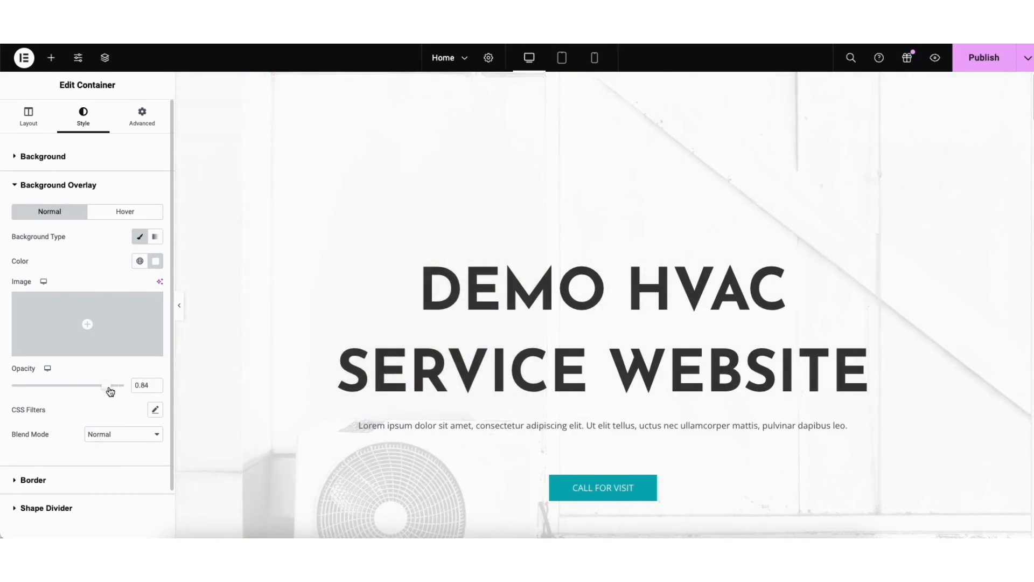
Select the Call For Visit button in the hero section and examine its text, link and link options
left_click(574, 493)
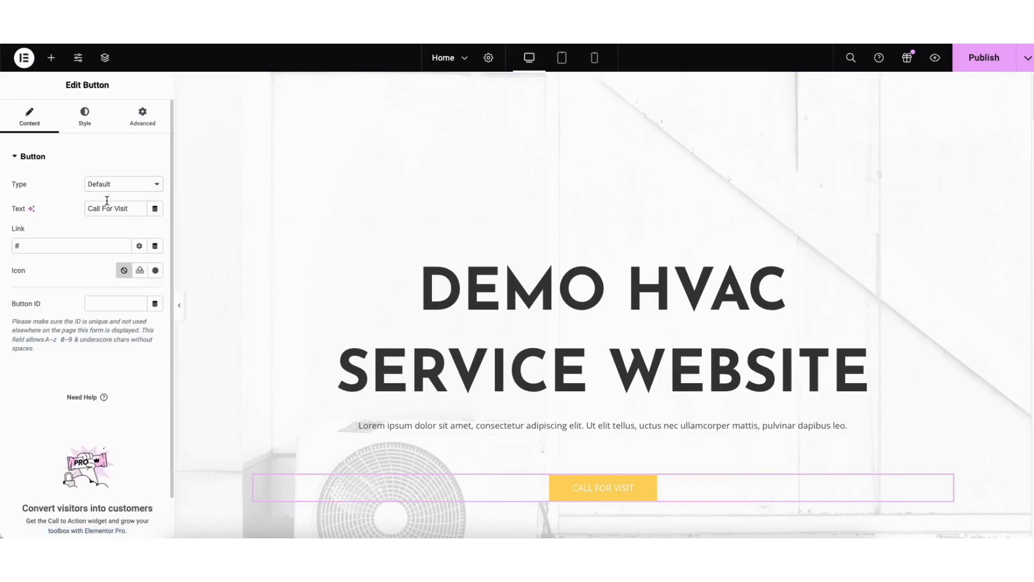
left_click_drag(89, 208, 135, 214)
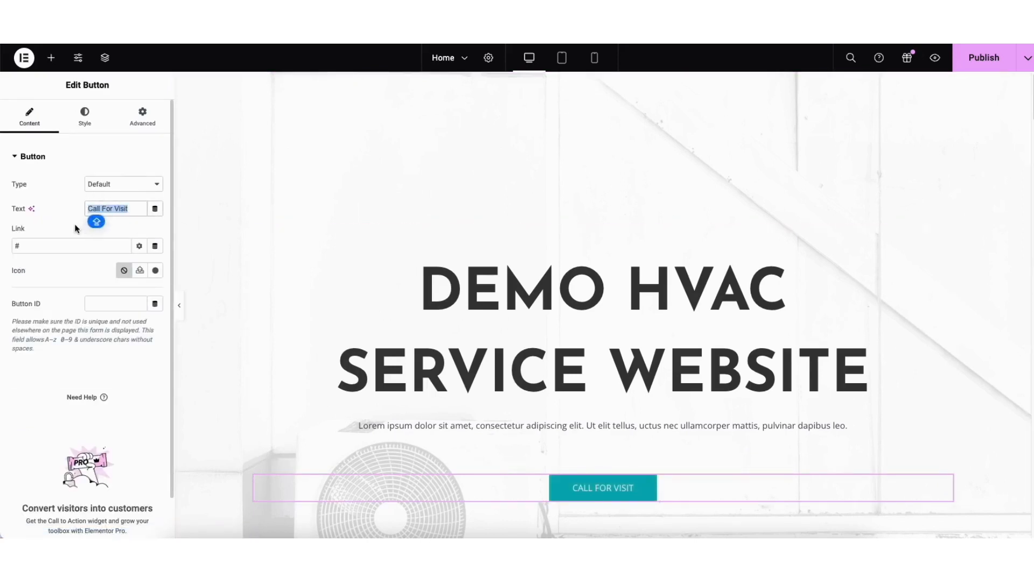
left_click(66, 246)
left_click(140, 246)
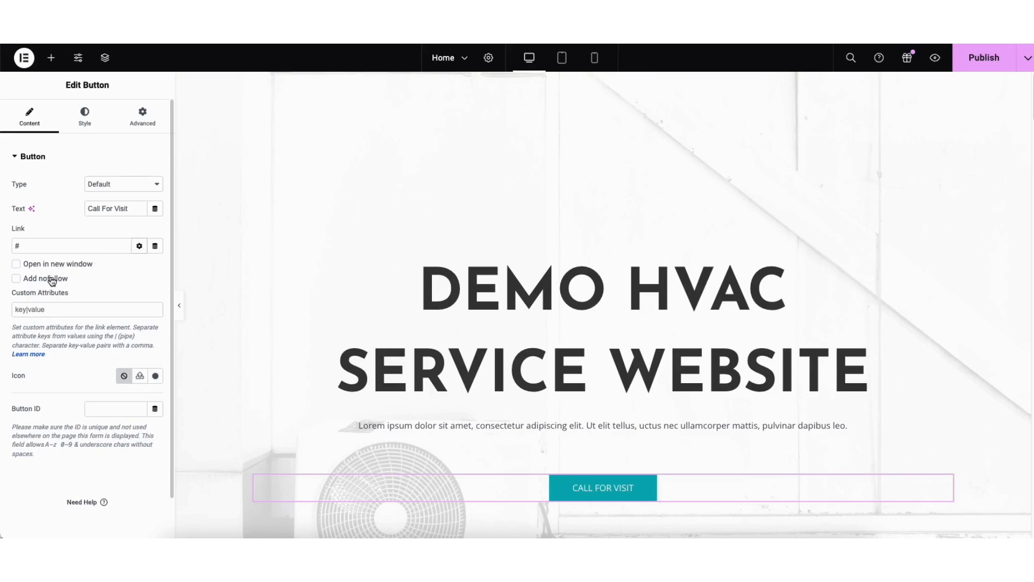
Browse the icon library for the Call For Visit button and examine the button's normal and hover style settings
left_click(138, 247)
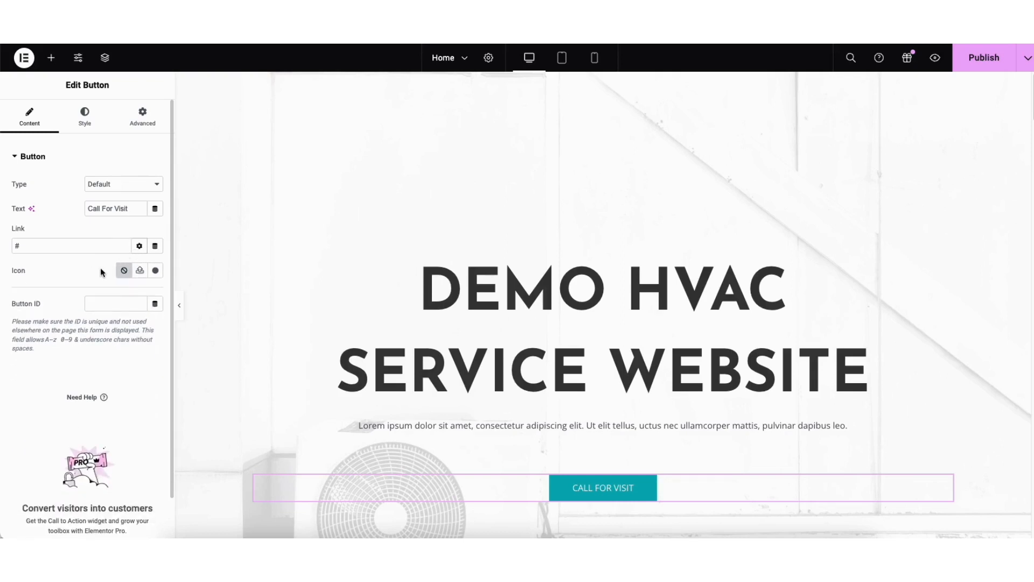
left_click(155, 270)
left_click_drag(826, 144, 834, 185)
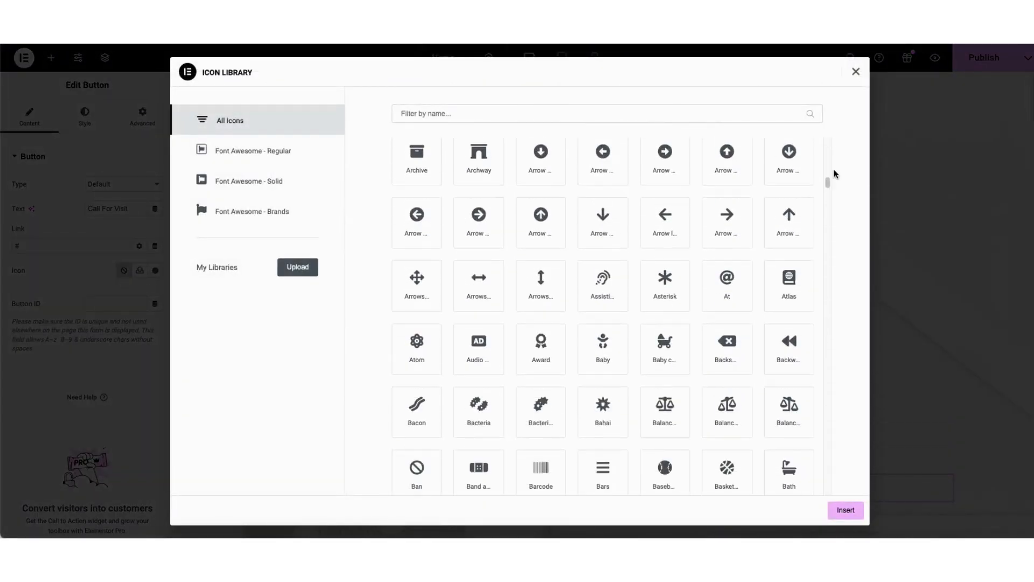
left_click(855, 72)
left_click(85, 114)
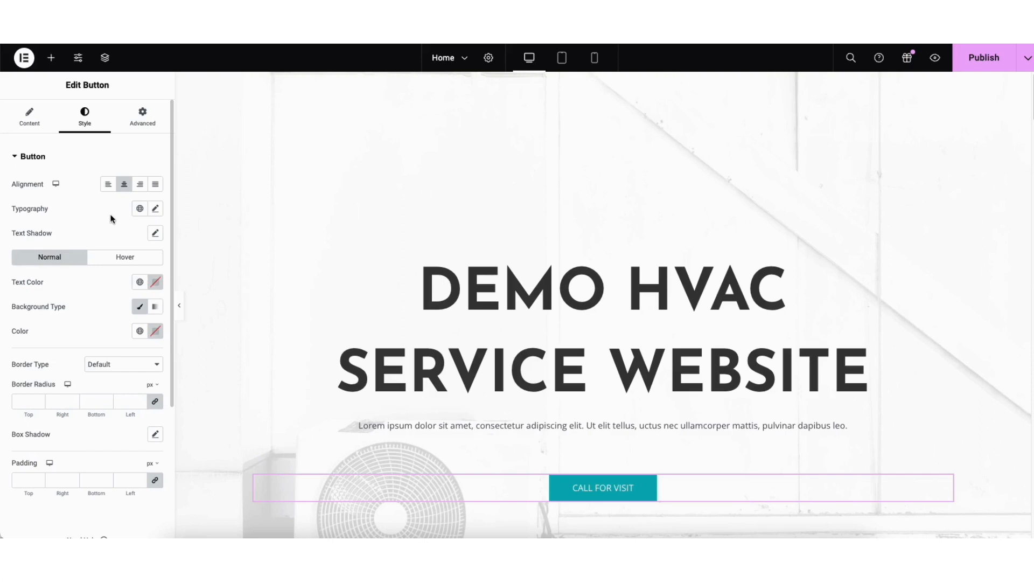
left_click(110, 260)
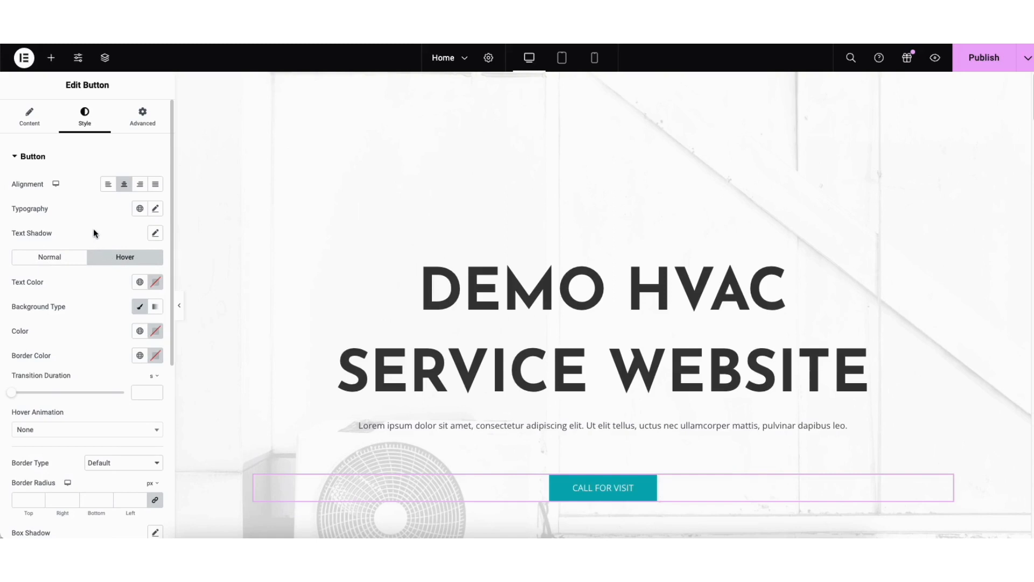
Try placing a Text Editor widget above the Learn More button in the Experience Quality section, and delete it again
scroll(1018, 161, "down", 15)
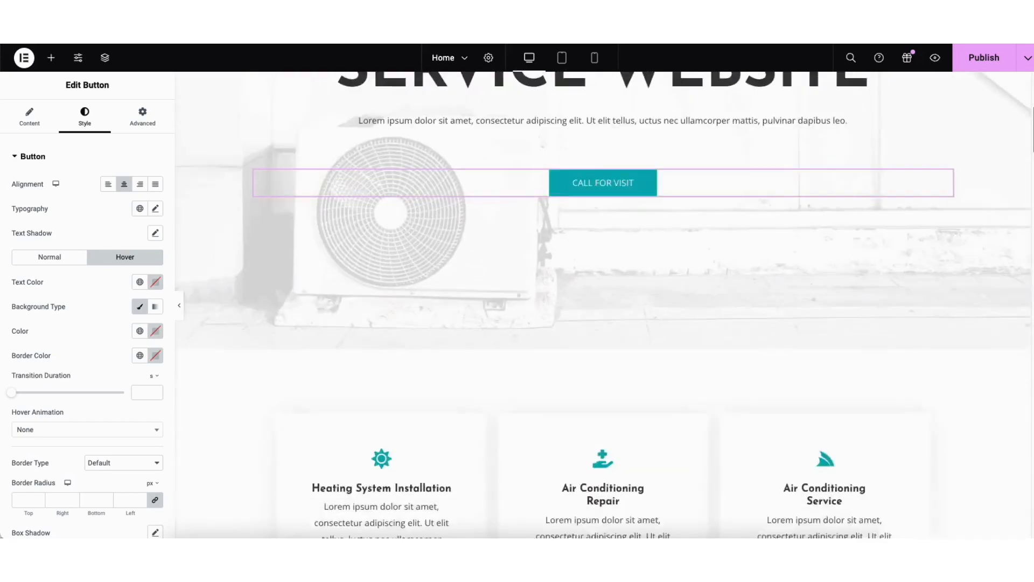
scroll(1021, 189, "down", 4)
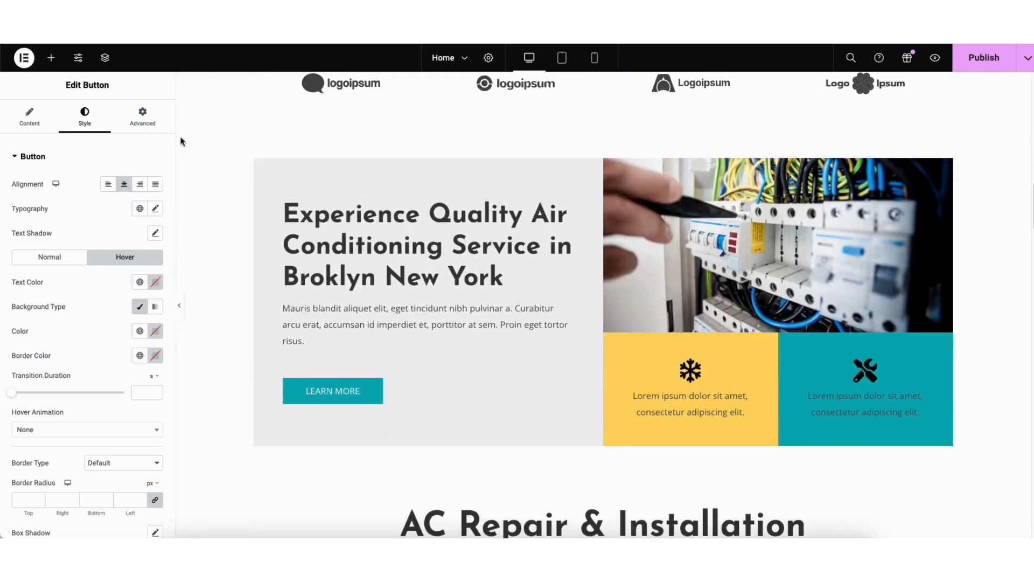
left_click(51, 58)
mouse_move(116, 360)
left_mouse_down()
mouse_move(311, 312)
mouse_move(125, 357)
left_mouse_up()
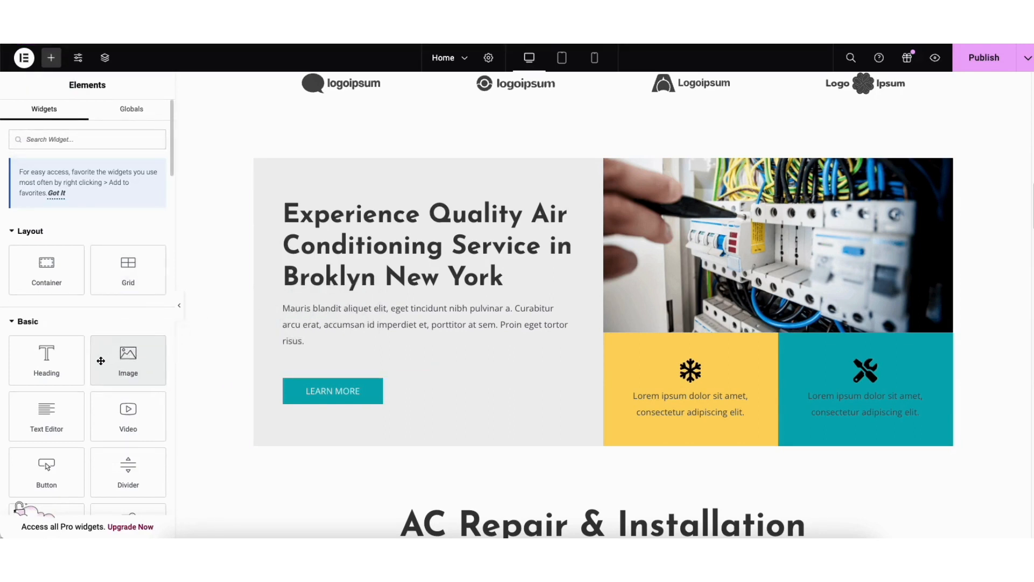
left_click_drag(47, 414, 326, 296)
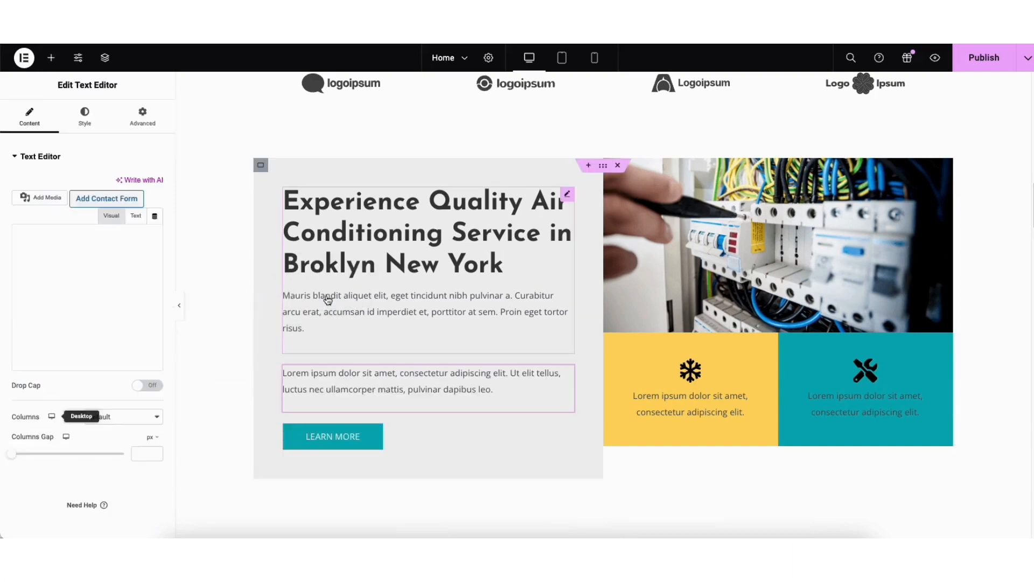
right_click(330, 382)
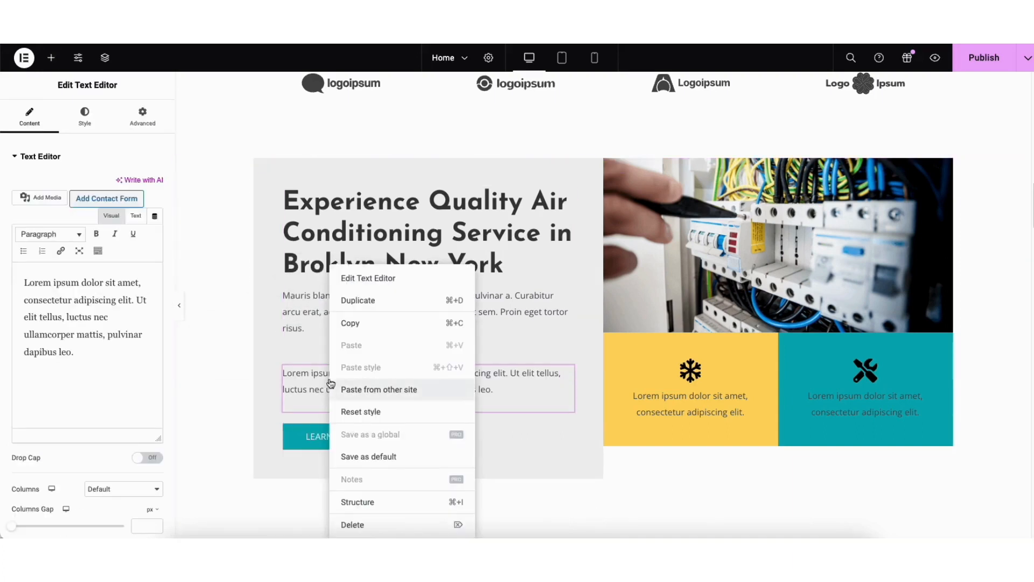
left_click(358, 525)
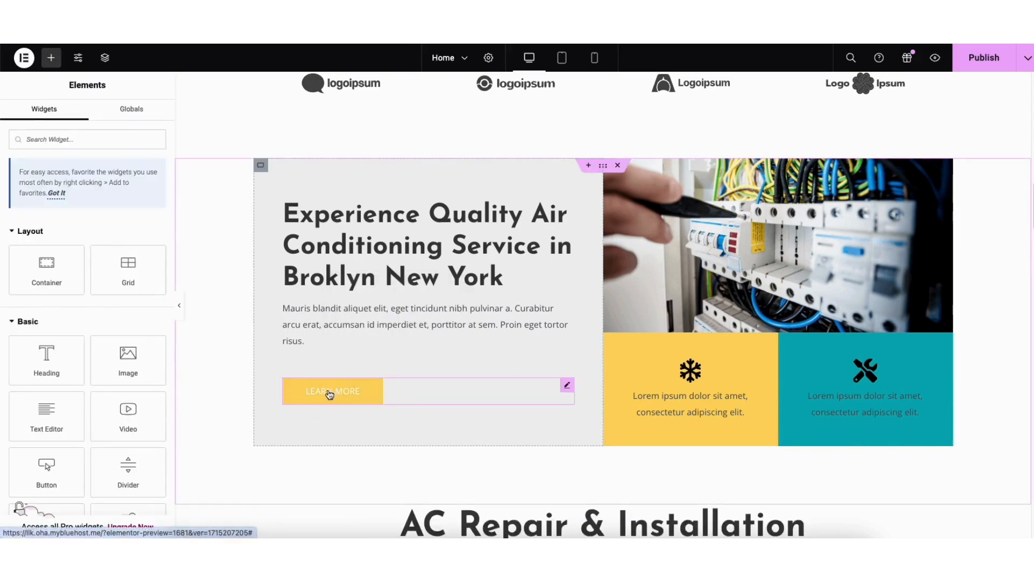
Duplicate the Experience Quality Air Conditioning image box and insert a Text Editor widget between the two copies
right_click(303, 321)
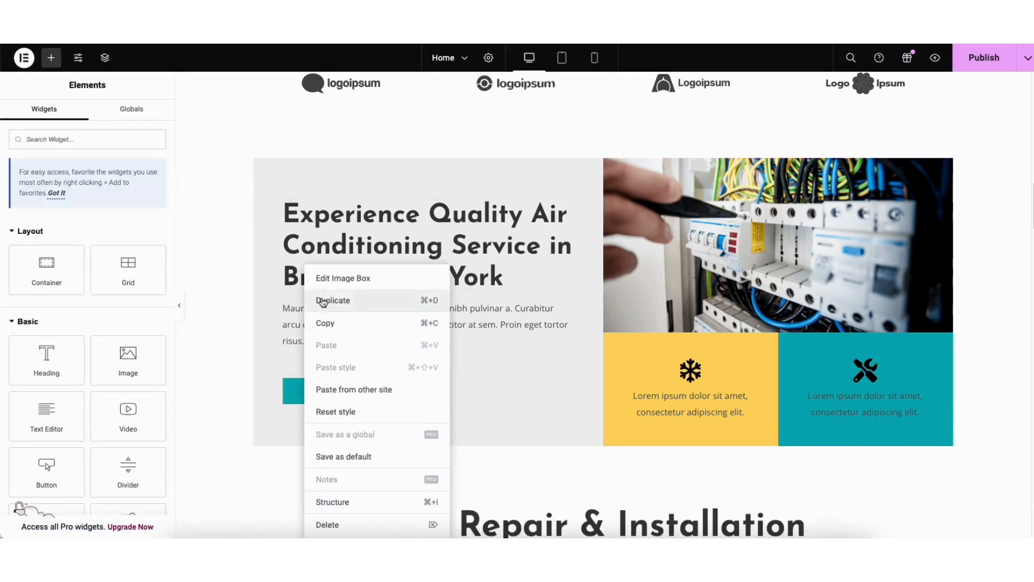
left_click(322, 303)
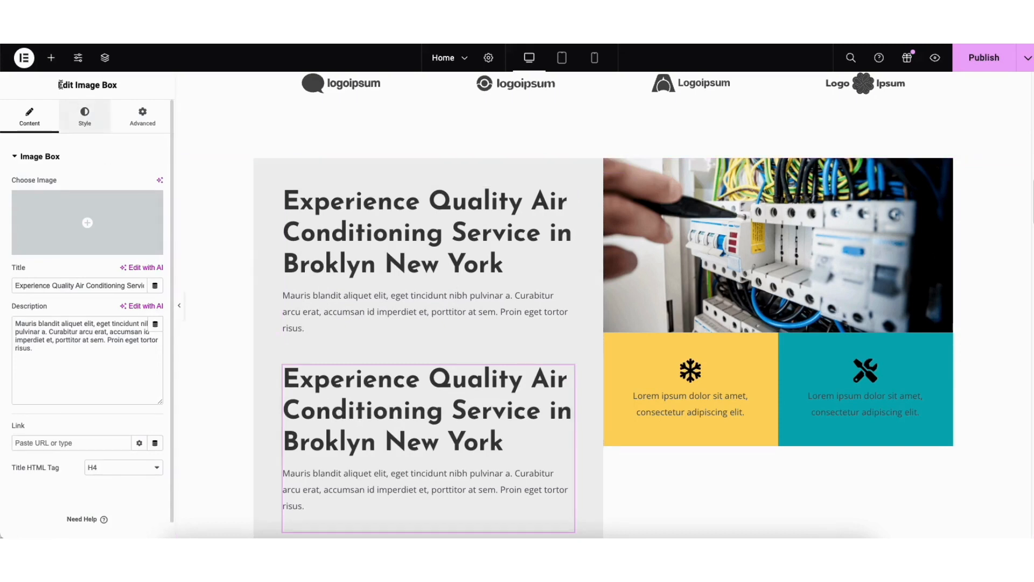
mouse_move(567, 372)
left_mouse_down()
mouse_move(538, 192)
mouse_move(560, 237)
mouse_move(547, 372)
left_mouse_up()
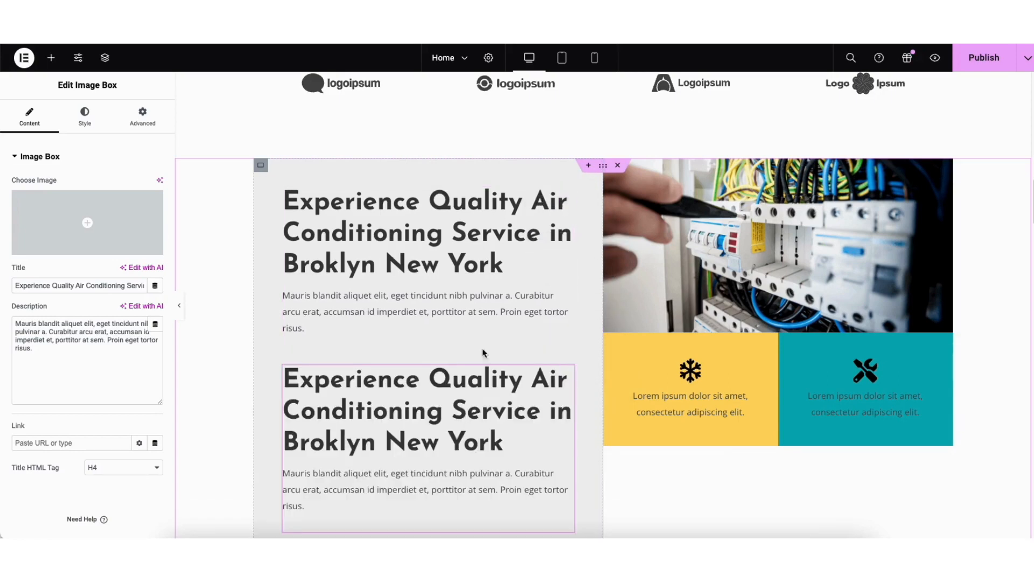
left_click(52, 58)
left_click_drag(43, 419, 321, 352)
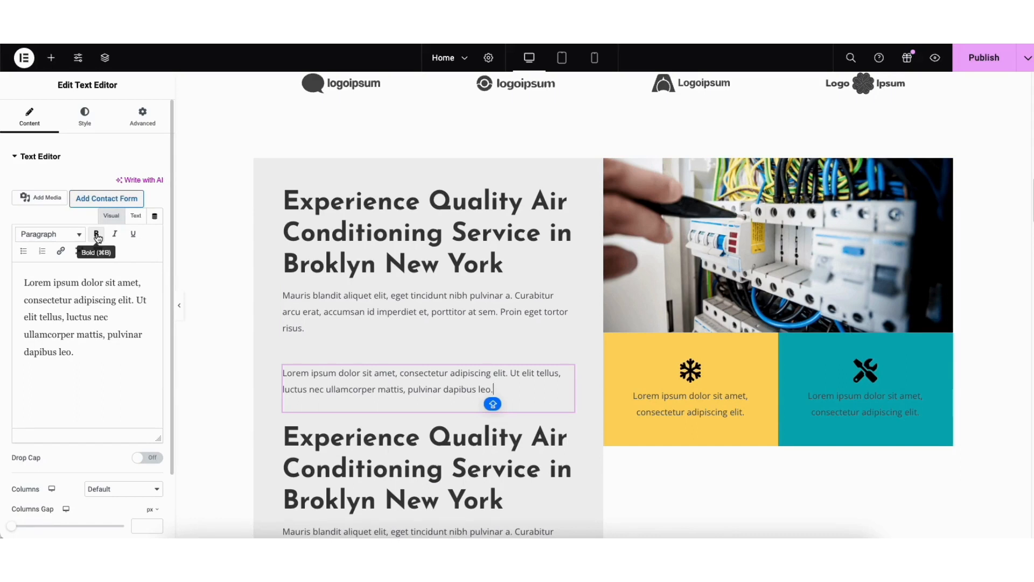
Examine the new text widget's link settings and its extended formatting tools, including text color, undo and redo
left_click(61, 252)
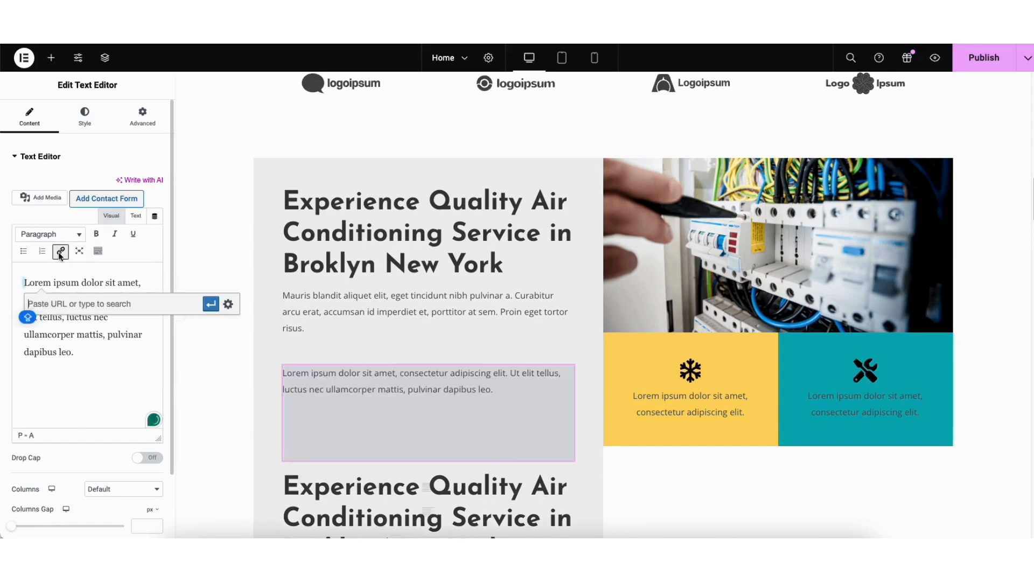
left_click(228, 304)
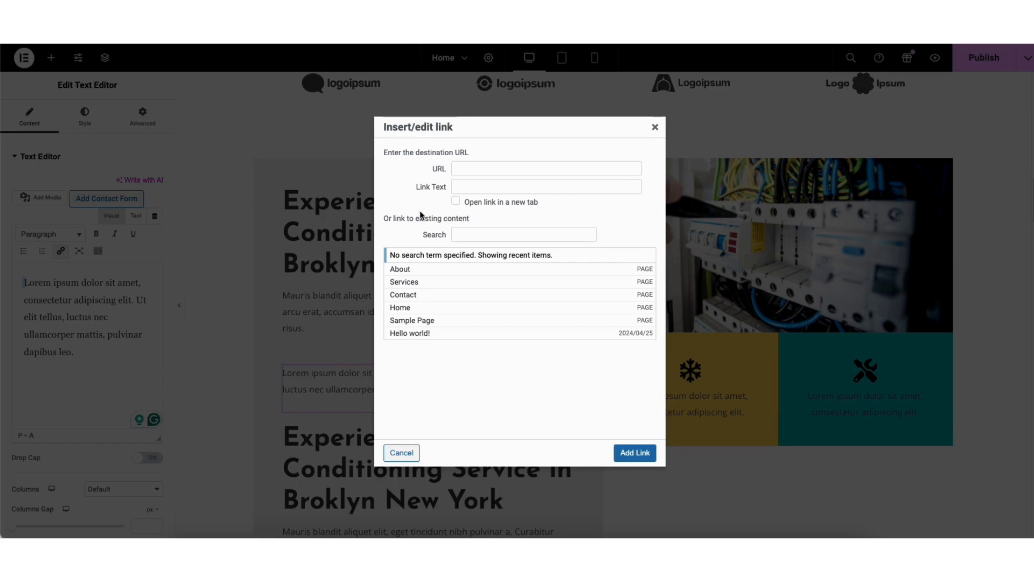
left_click(656, 129)
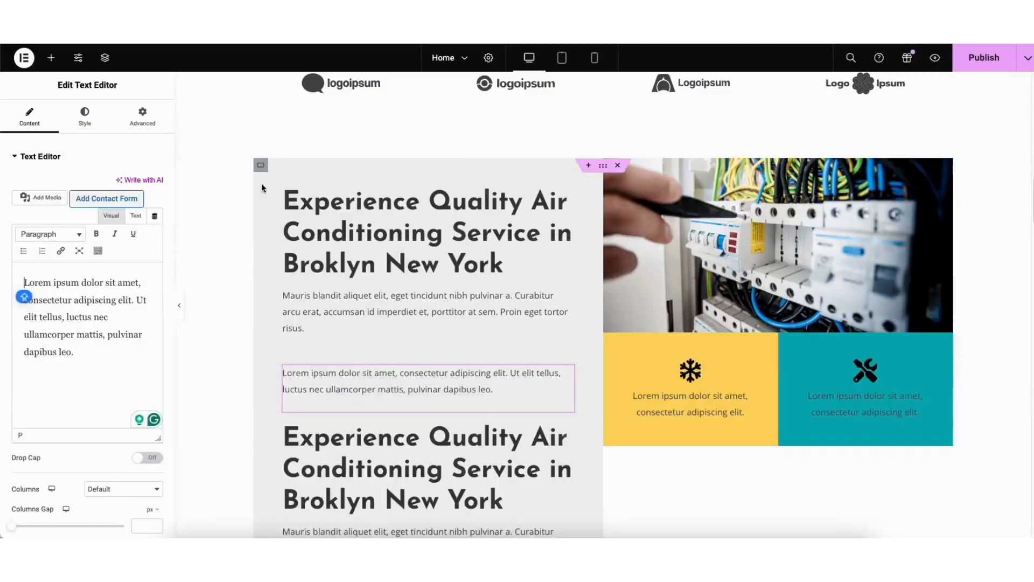
left_click(97, 251)
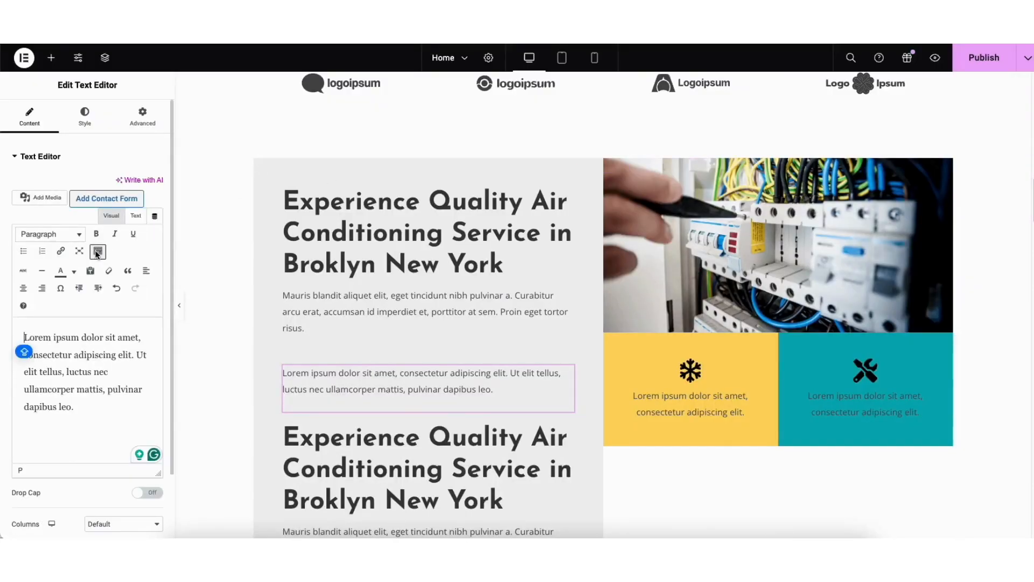
left_click(75, 275)
left_click(75, 274)
left_click(116, 290)
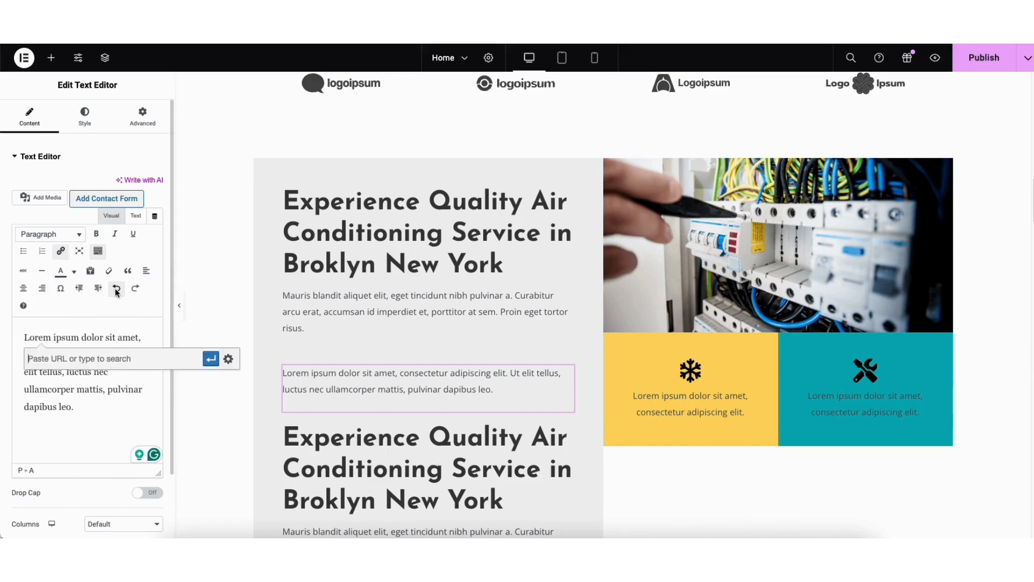
left_click(135, 289)
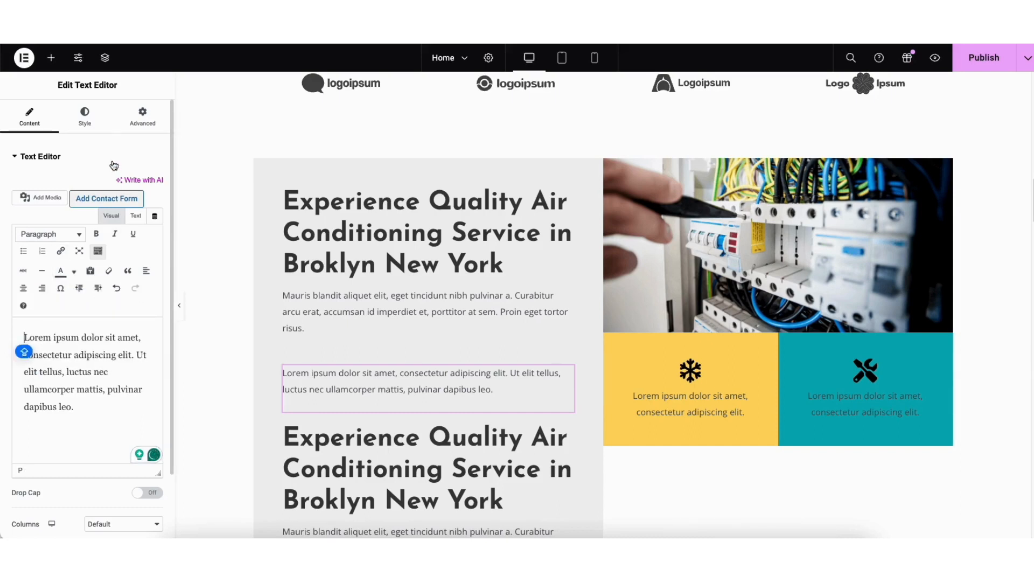
Examine the new text widget's style and typography settings and browse the available font families
left_click(85, 120)
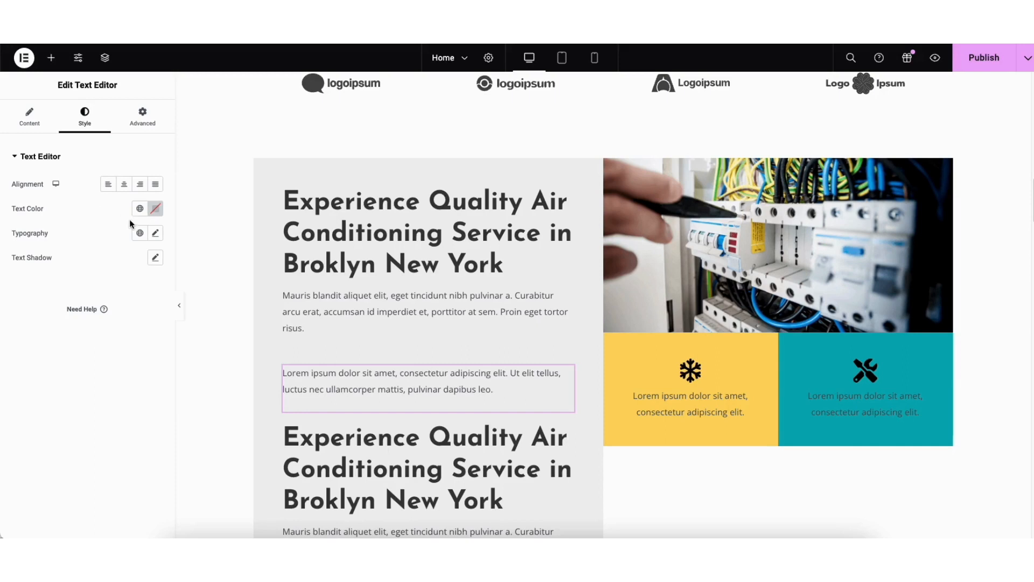
left_click(155, 235)
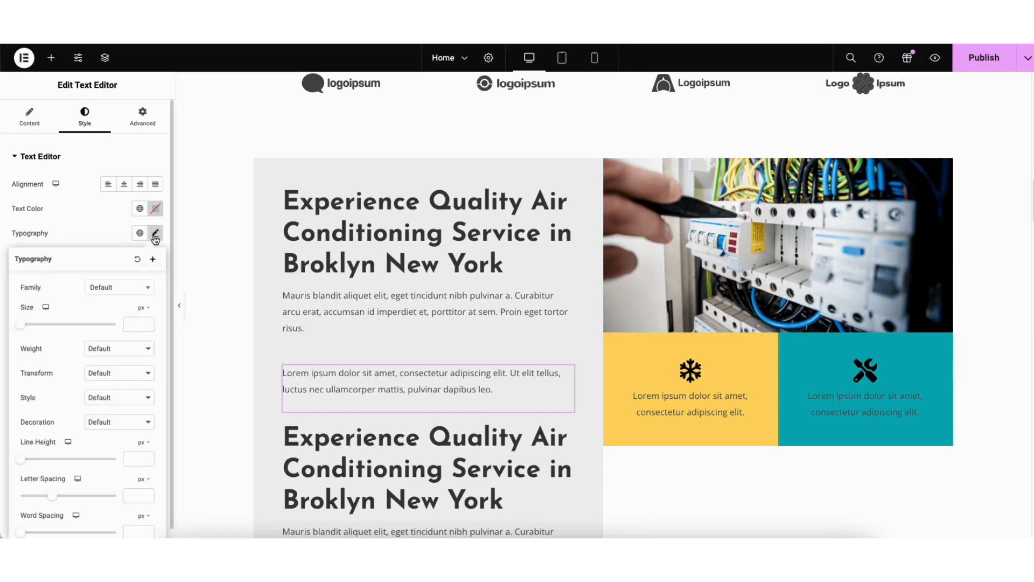
left_click(149, 291)
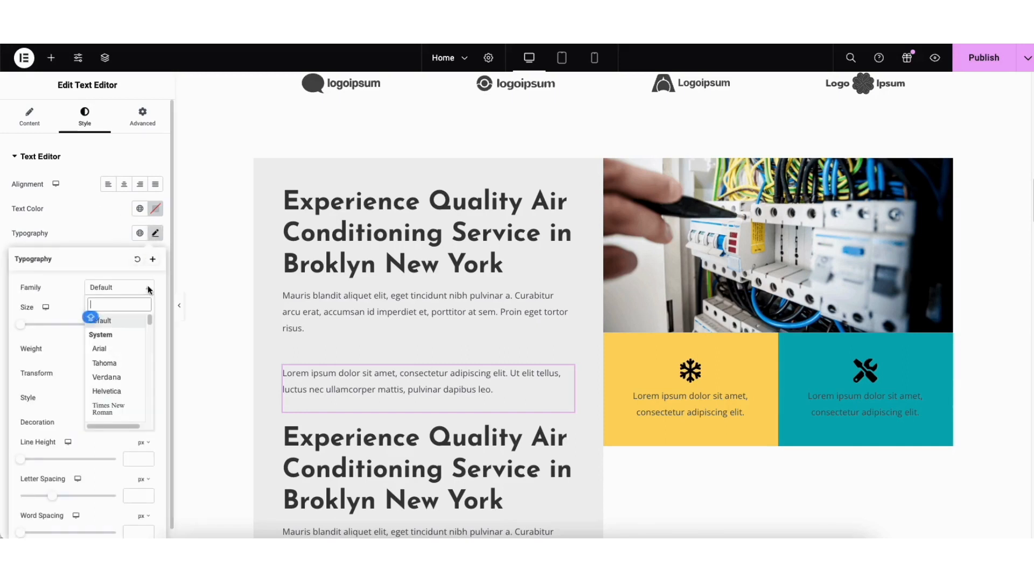
scroll(151, 325, "down", 5)
left_click_drag(150, 323, 149, 334)
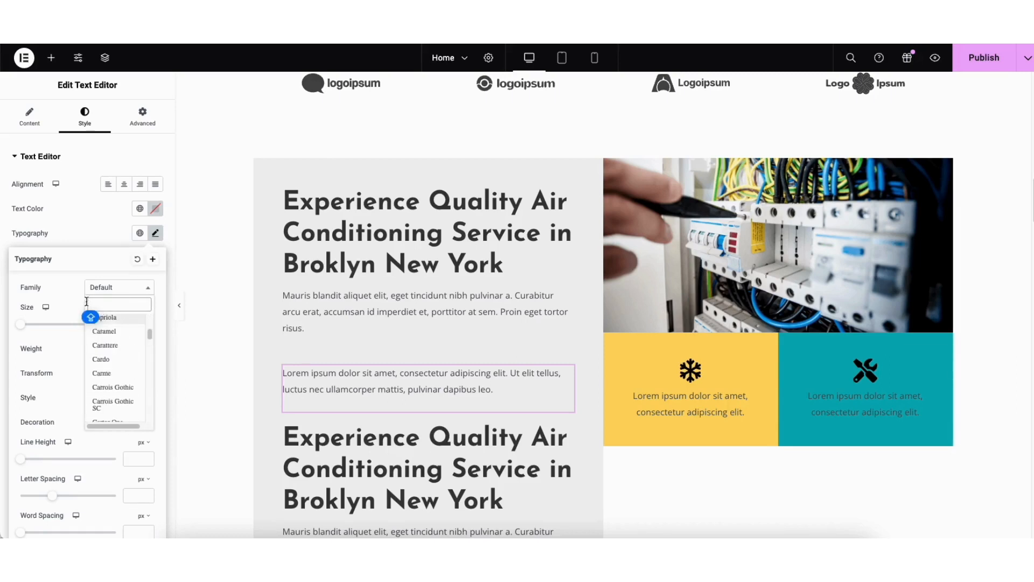
left_click(69, 289)
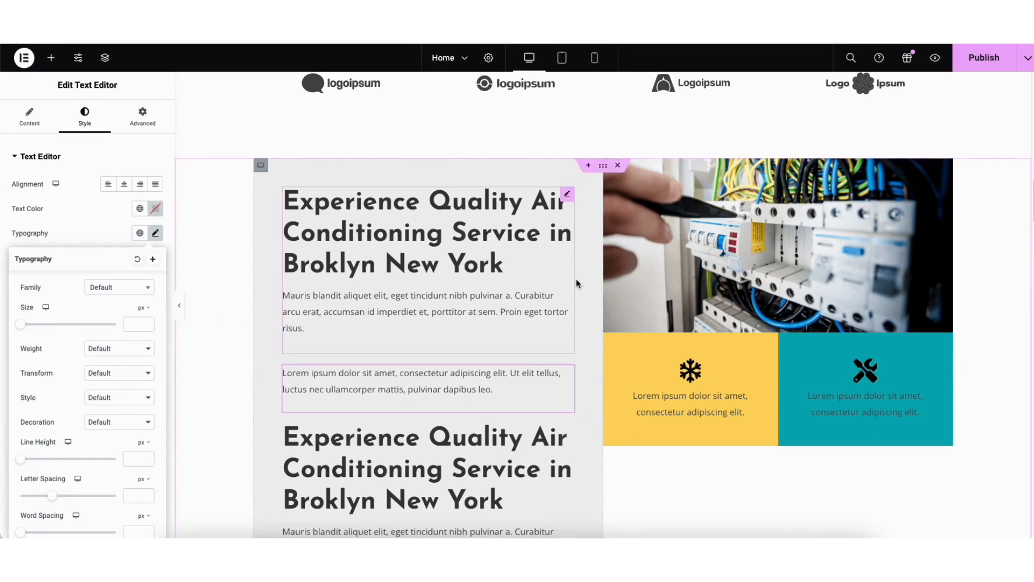
Select the electrical panel image and examine its file upload and media library replacement options without choosing another image
left_click(686, 246)
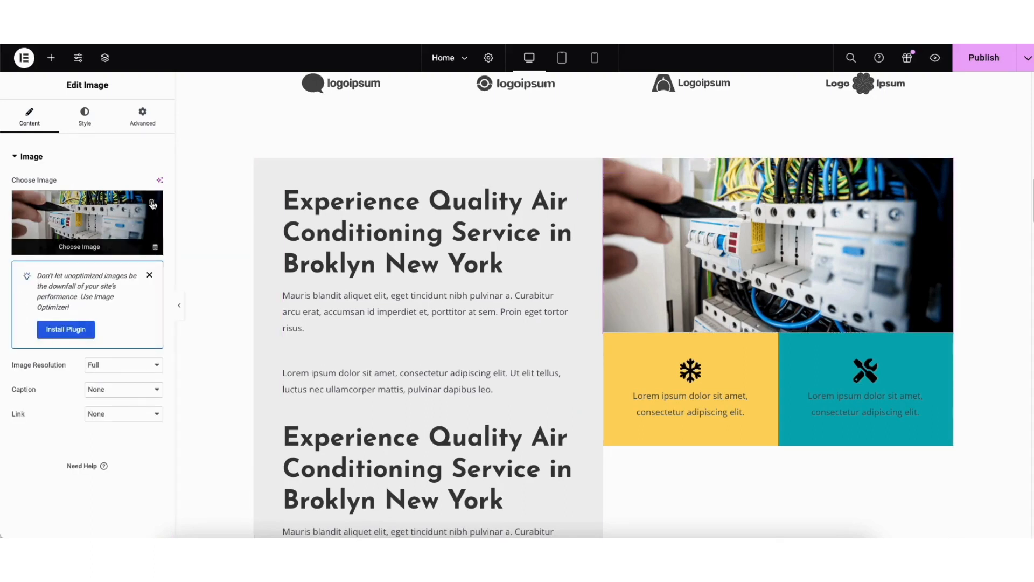
left_click(75, 248)
left_click(164, 105)
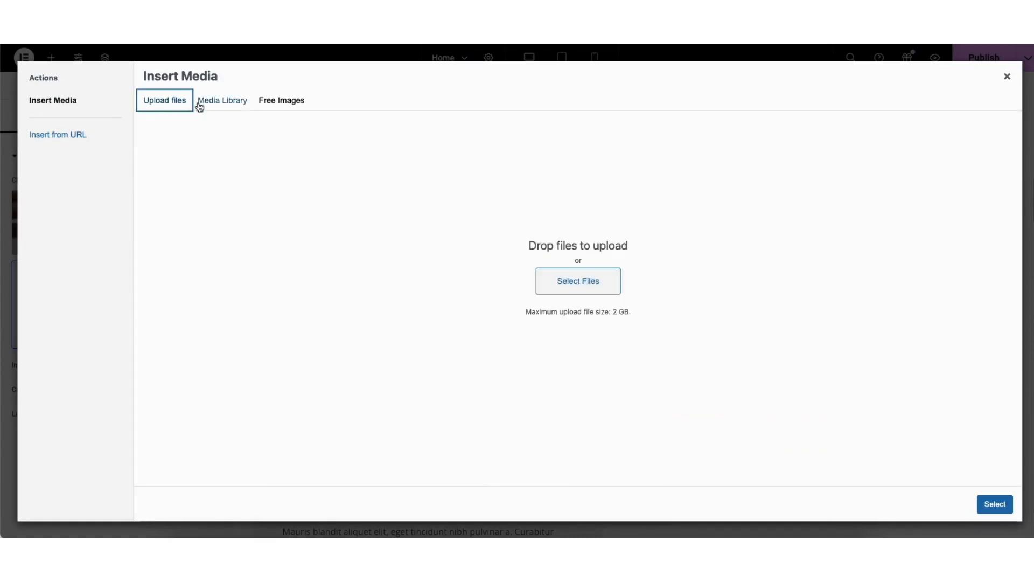
left_click(218, 104)
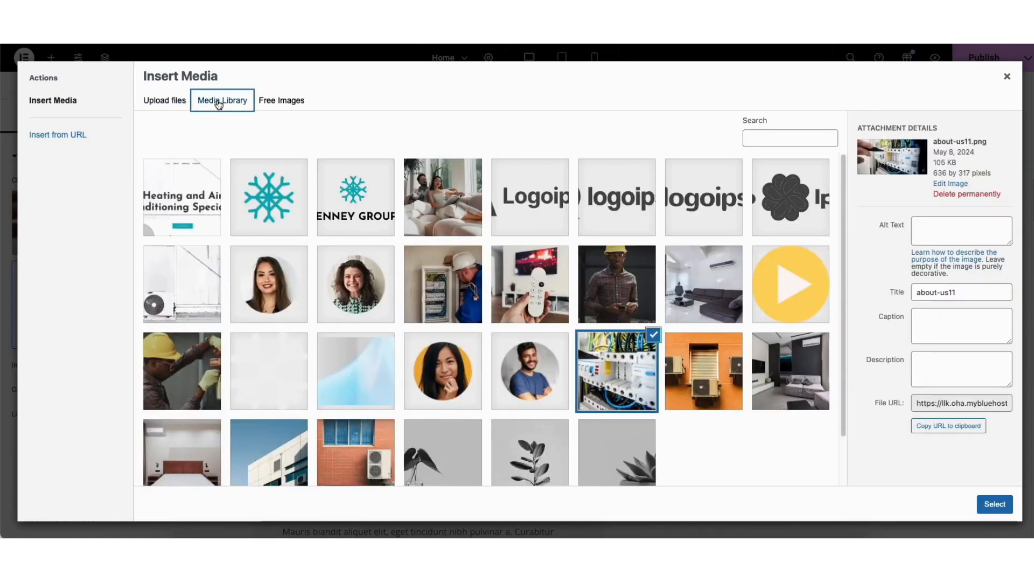
left_click(1009, 78)
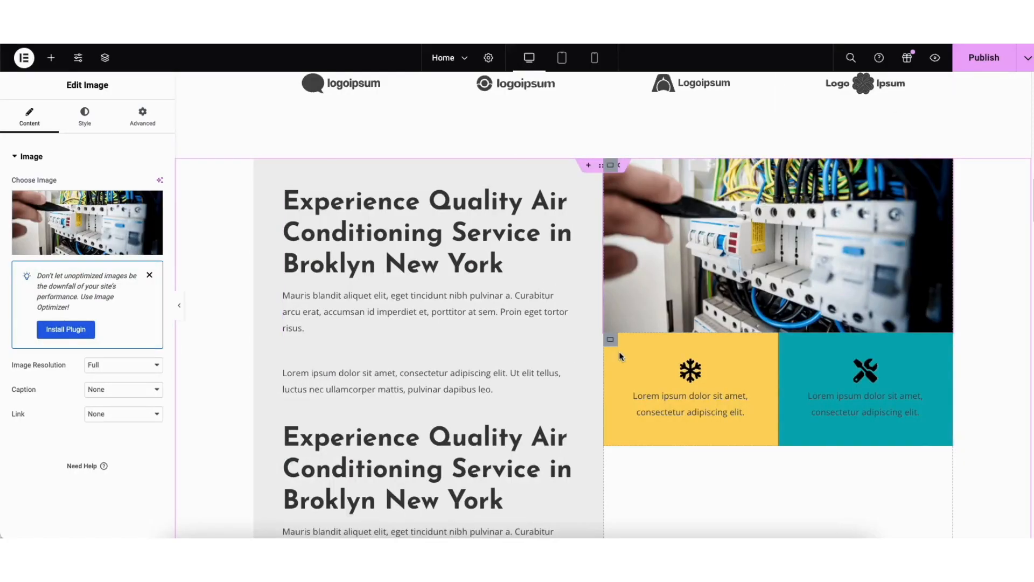
Set the background color of the container holding the Experience Quality text to #FDFDFD
right_click(276, 170)
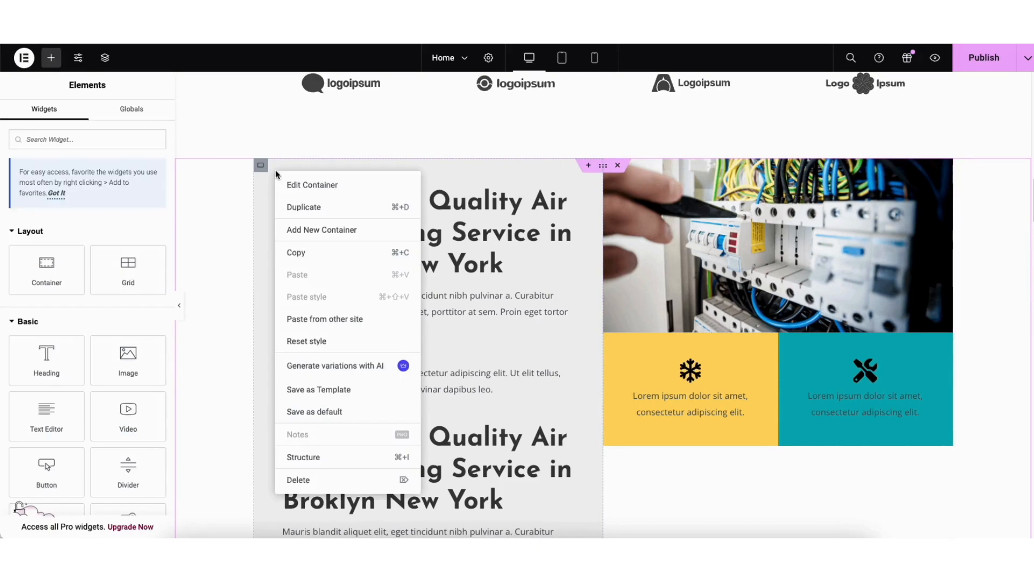
left_click(309, 188)
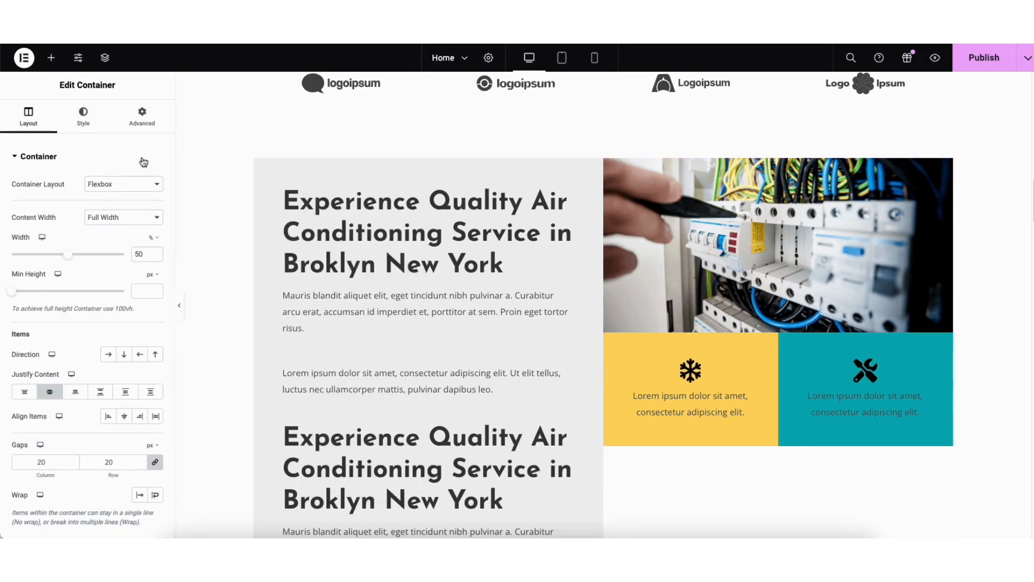
left_click(82, 124)
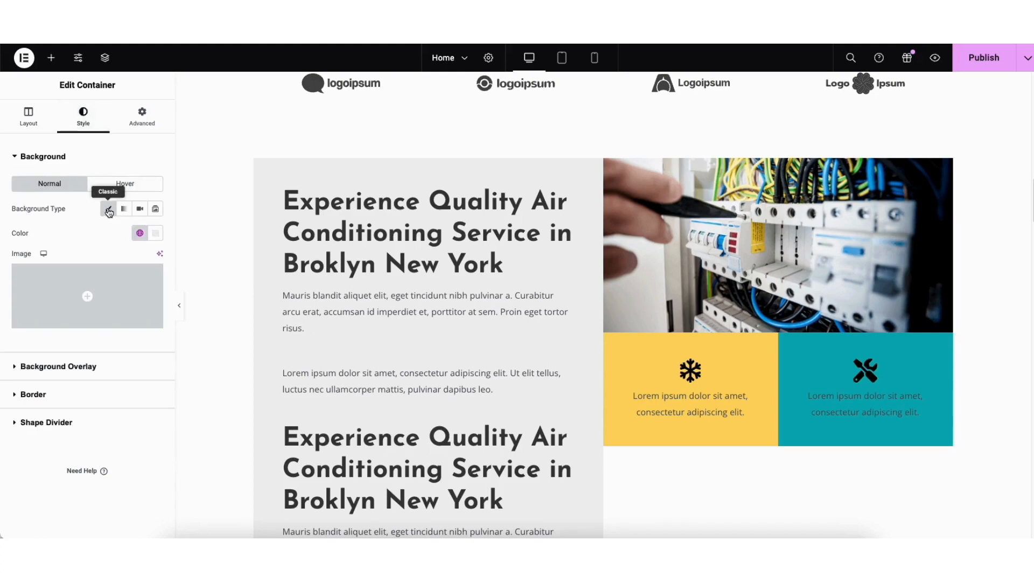
left_click(155, 232)
left_click_drag(128, 291, 86, 282)
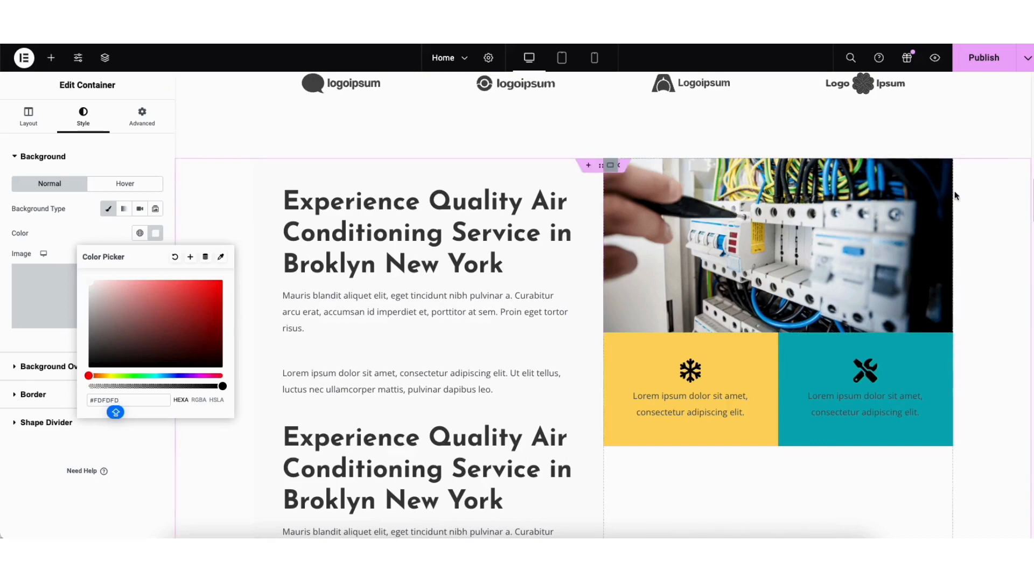
Examine the background image and background overlay settings of the Watch How We Work container
scroll(554, 151, "down", 1)
scroll(340, 246, "down", 12)
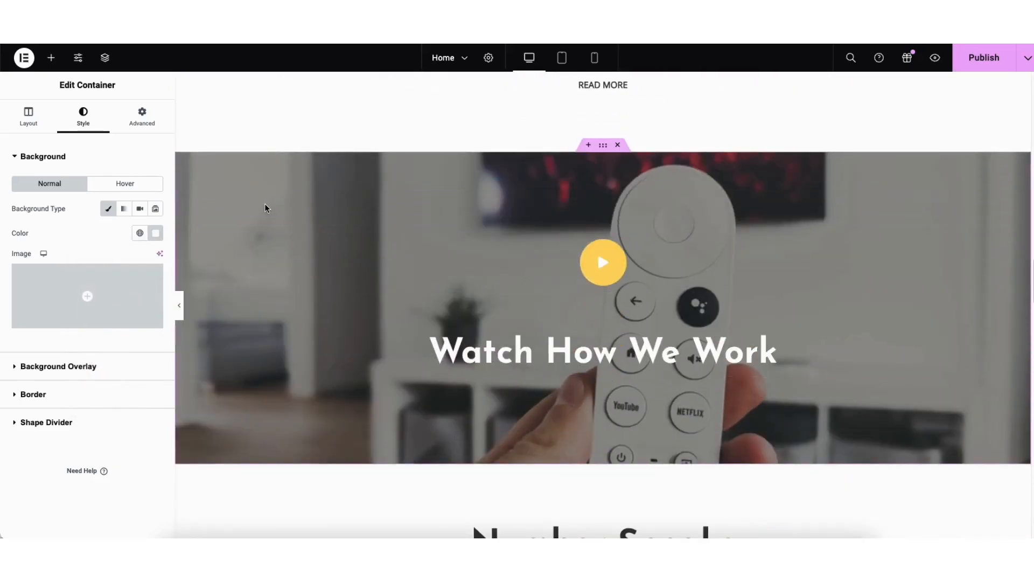
right_click(234, 180)
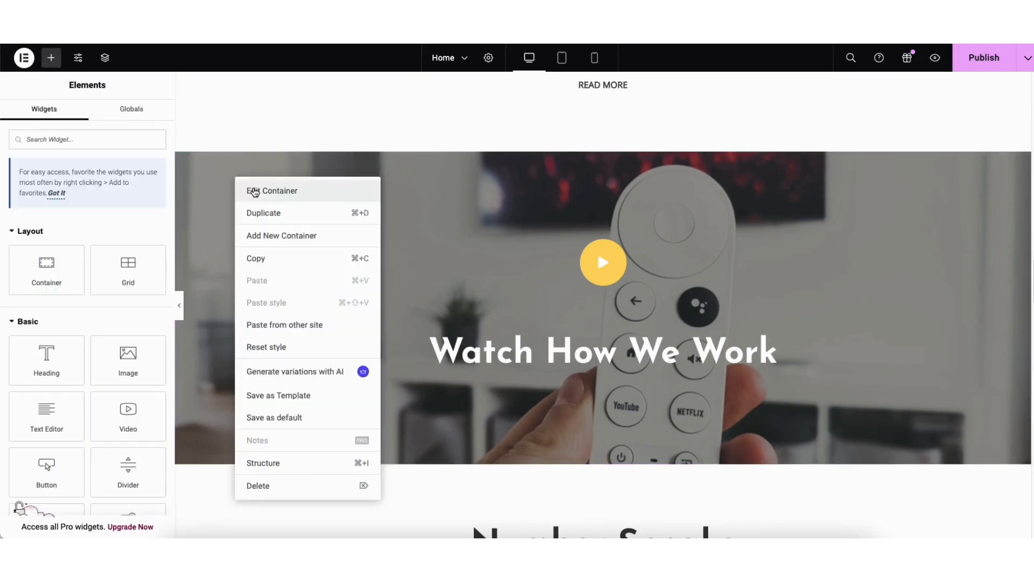
left_click(254, 191)
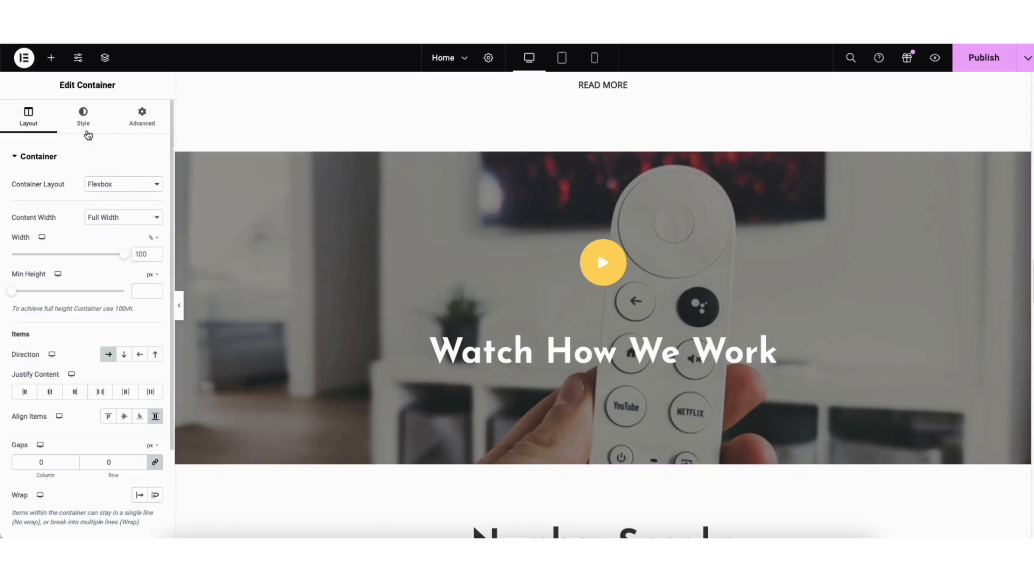
left_click(81, 120)
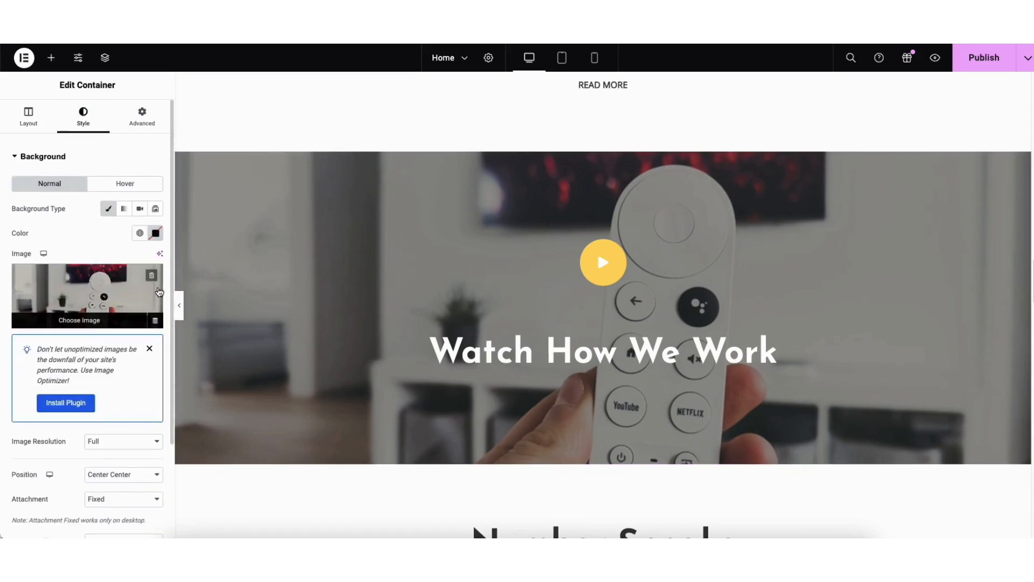
scroll(131, 393, "down", 5)
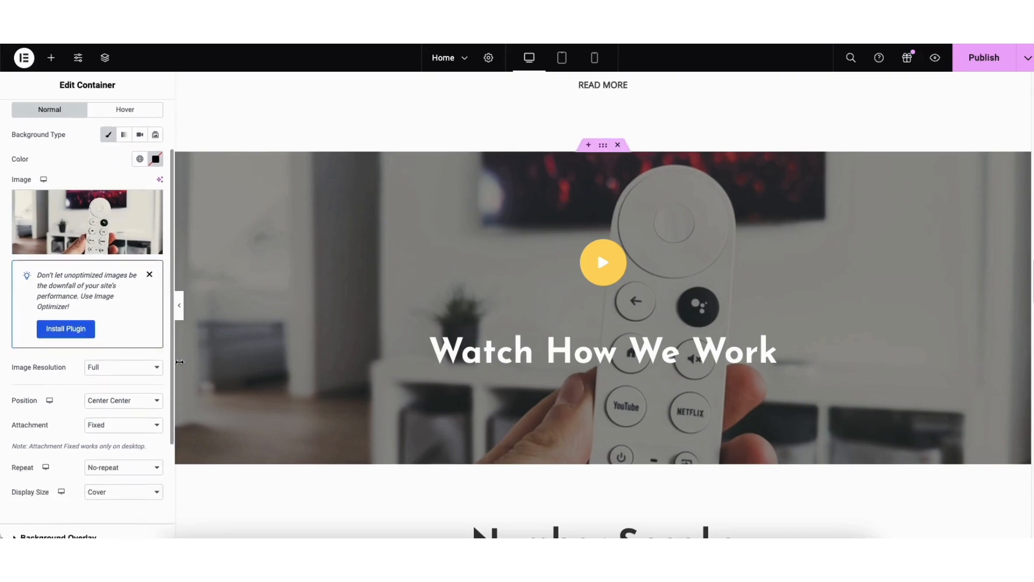
left_click(87, 431)
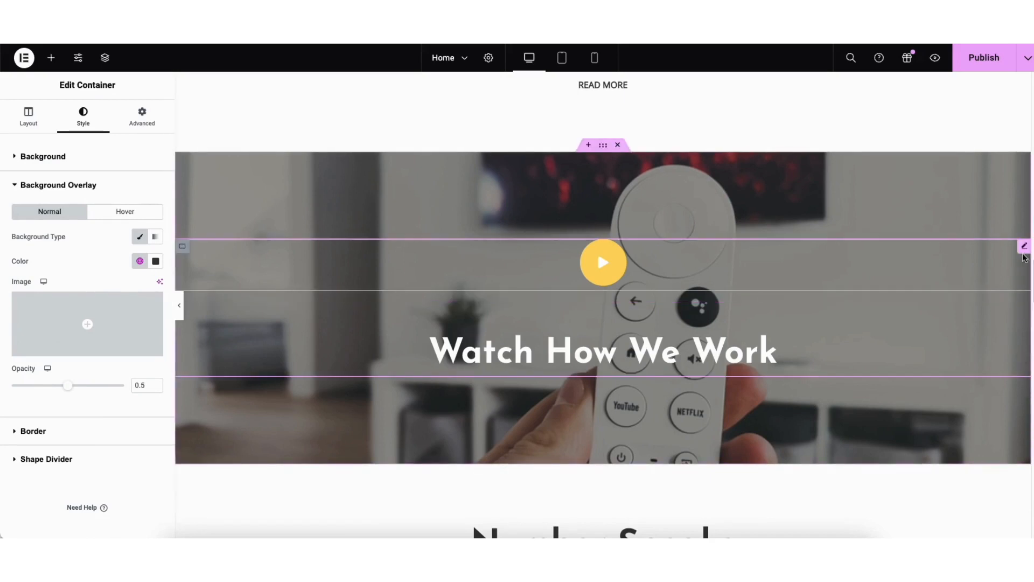
Select the Heating System Installation icon box and browse the icon library without choosing another icon
scroll(1024, 185, "up", 15)
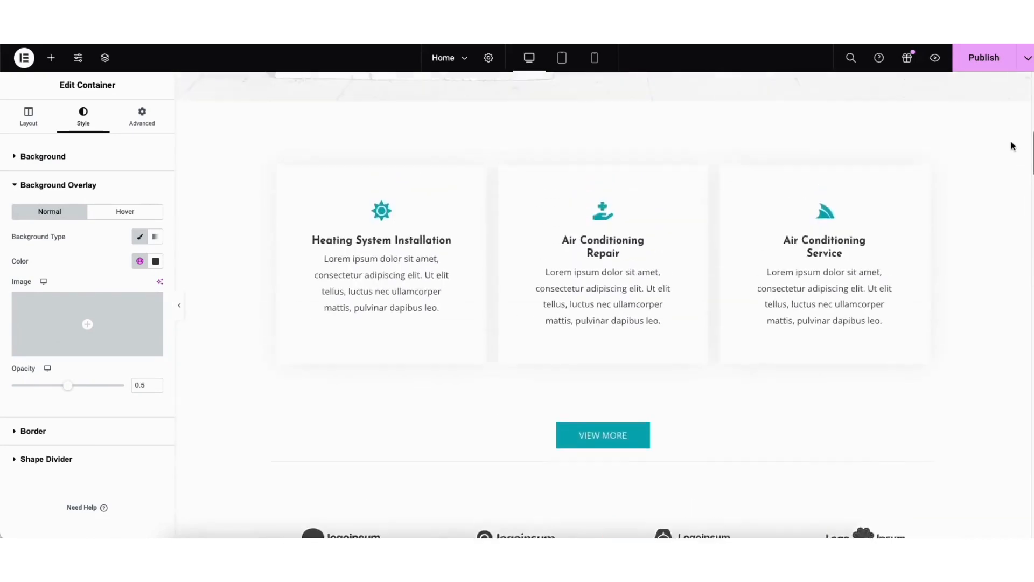
left_click(375, 335)
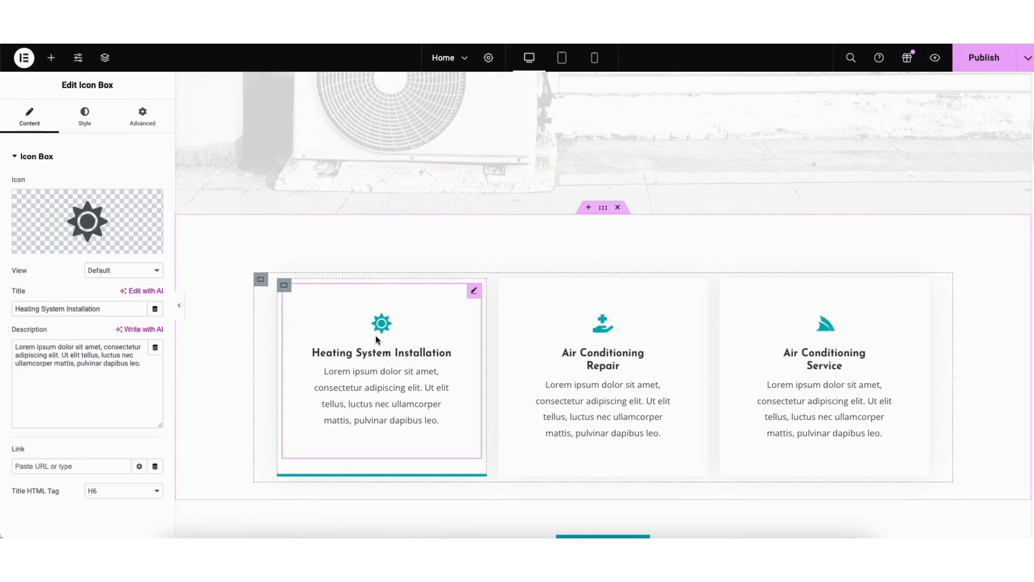
mouse_move(78, 228)
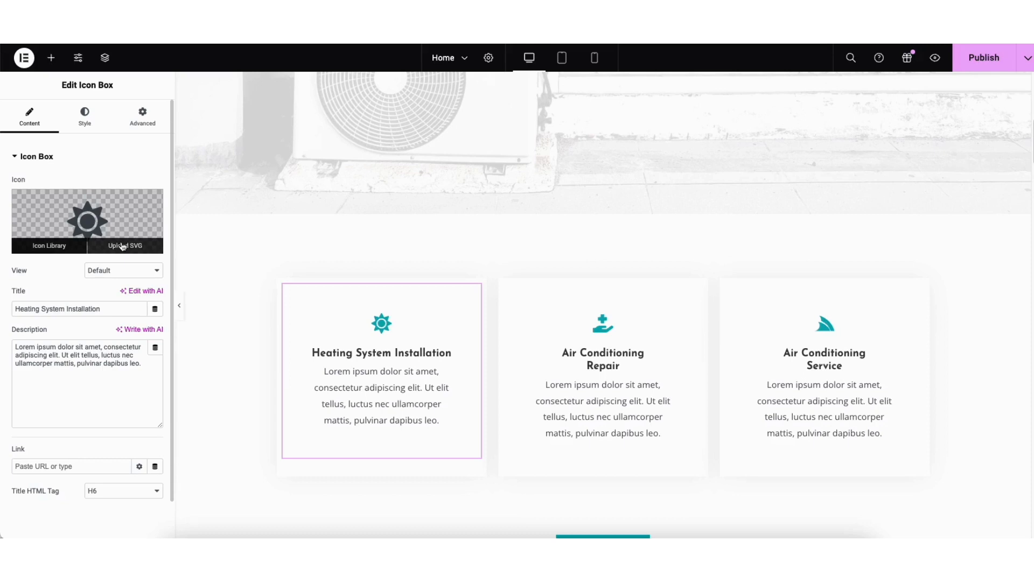
left_click(76, 245)
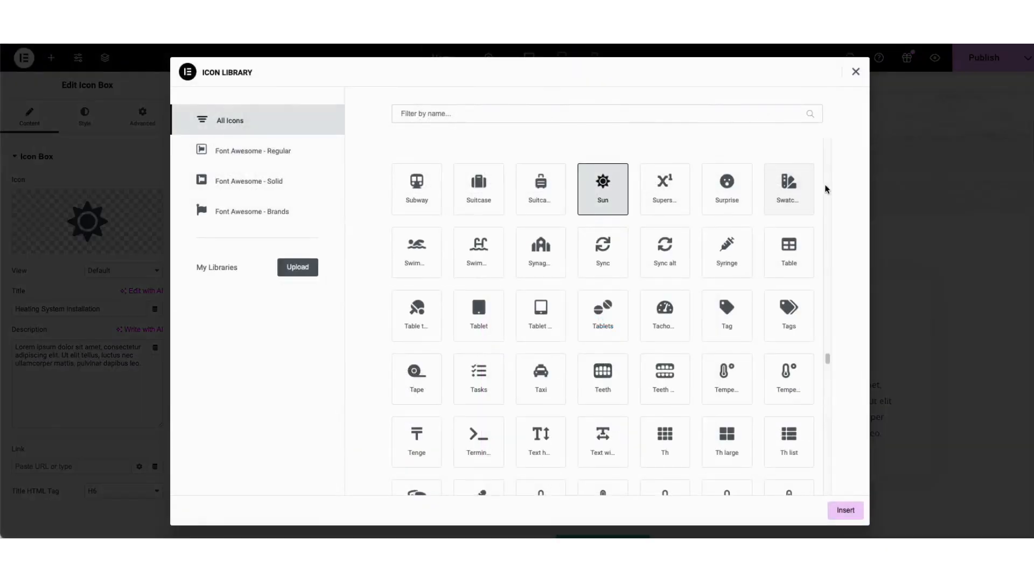
left_click_drag(827, 357, 813, 299)
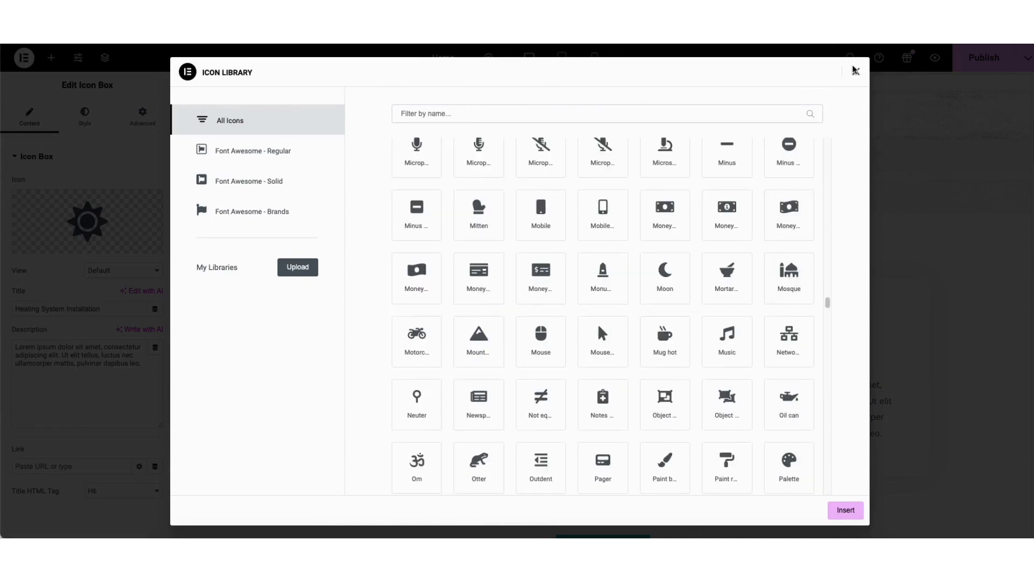
left_click(855, 70)
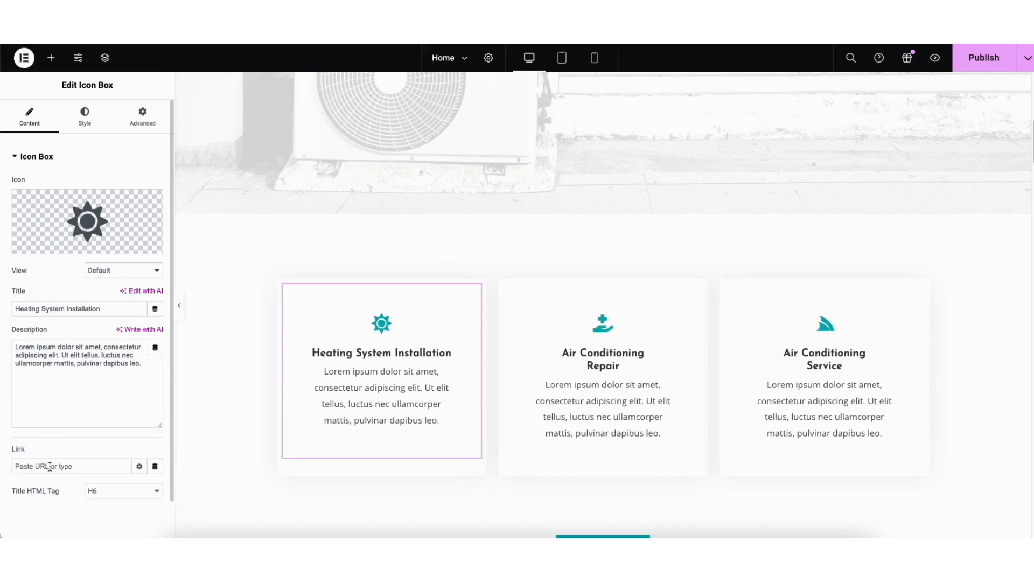
Examine the box, icon and content style settings of the Heating System Installation icon box
left_click(82, 122)
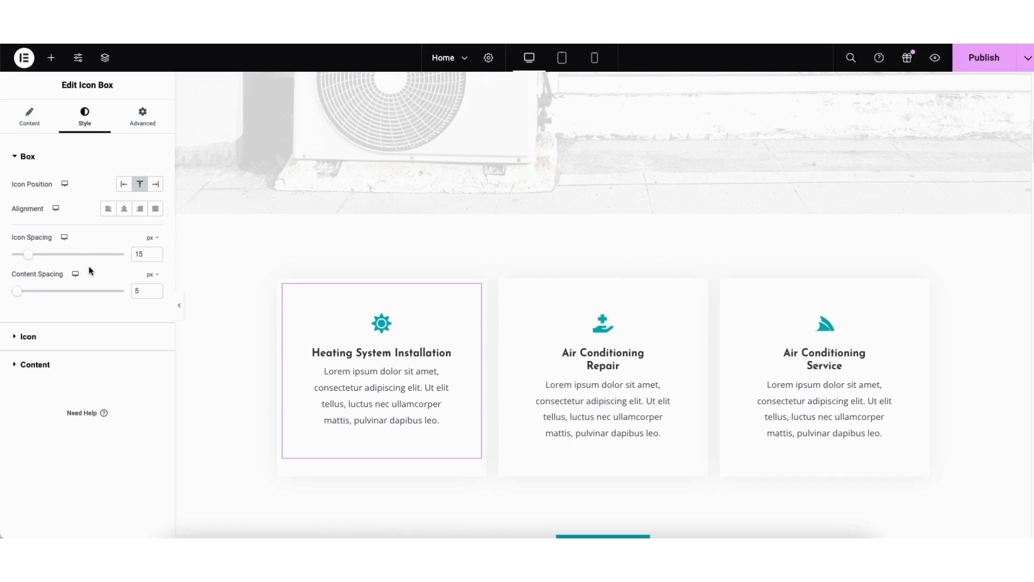
left_click(30, 337)
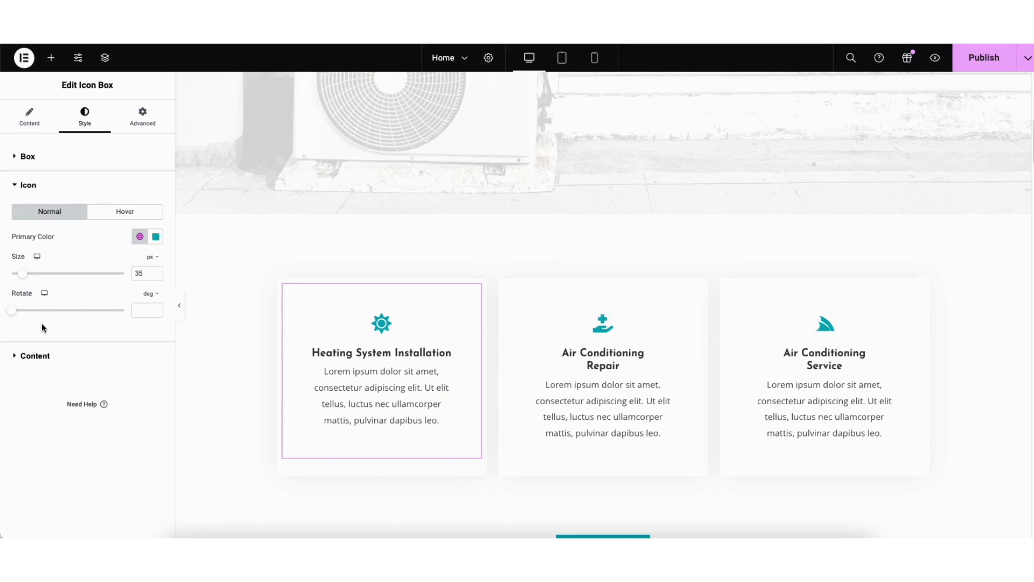
left_click(34, 356)
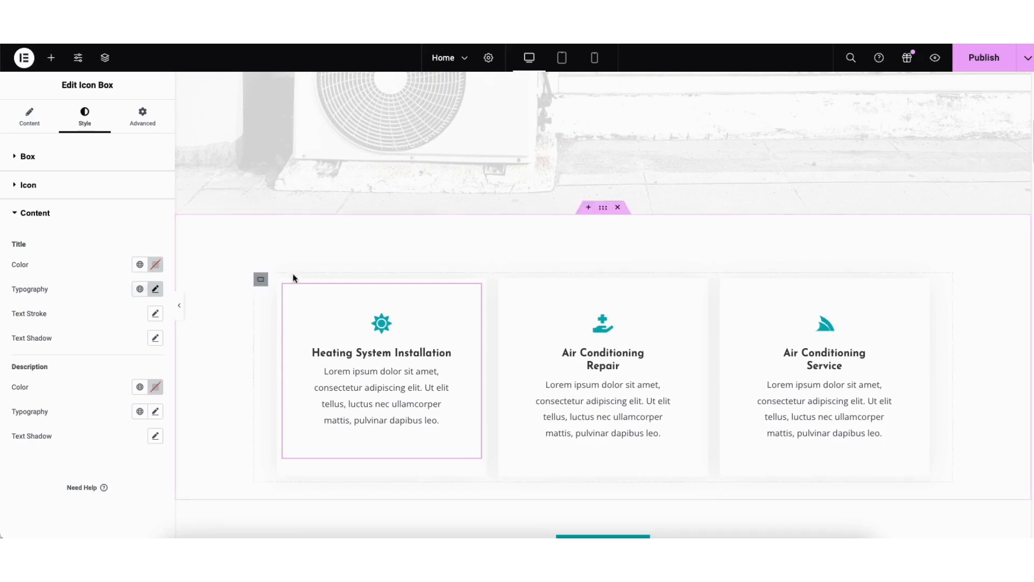
Insert a two-column Flexbox container with a Heading widget in its first column above the service cards, and delete the whole container
left_click(589, 208)
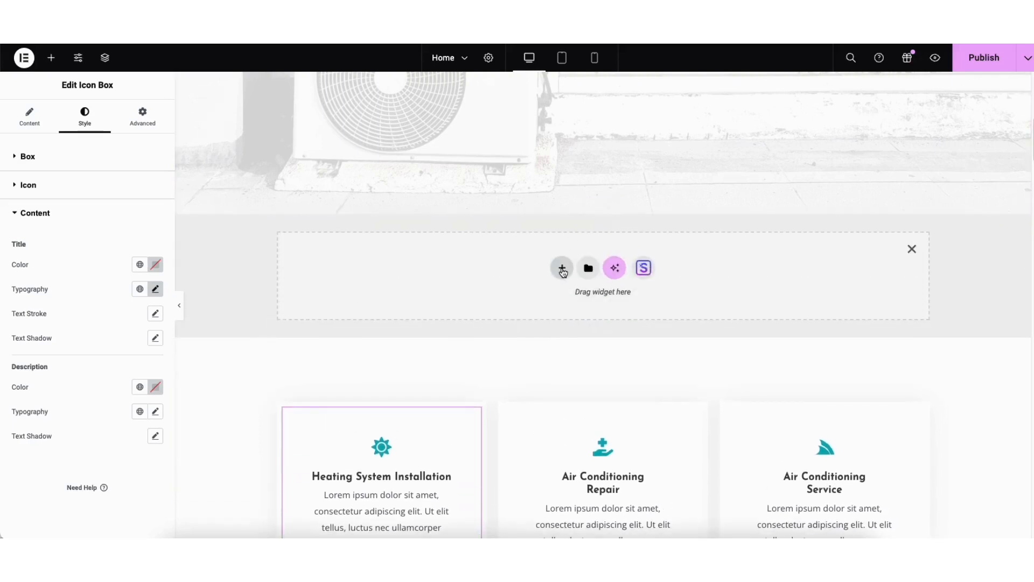
left_click(561, 269)
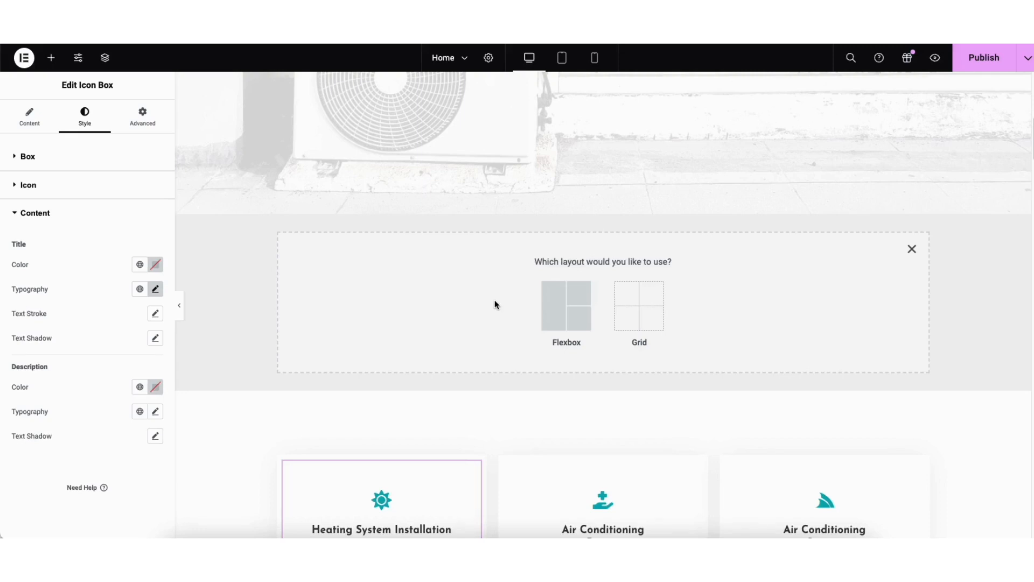
left_click(559, 310)
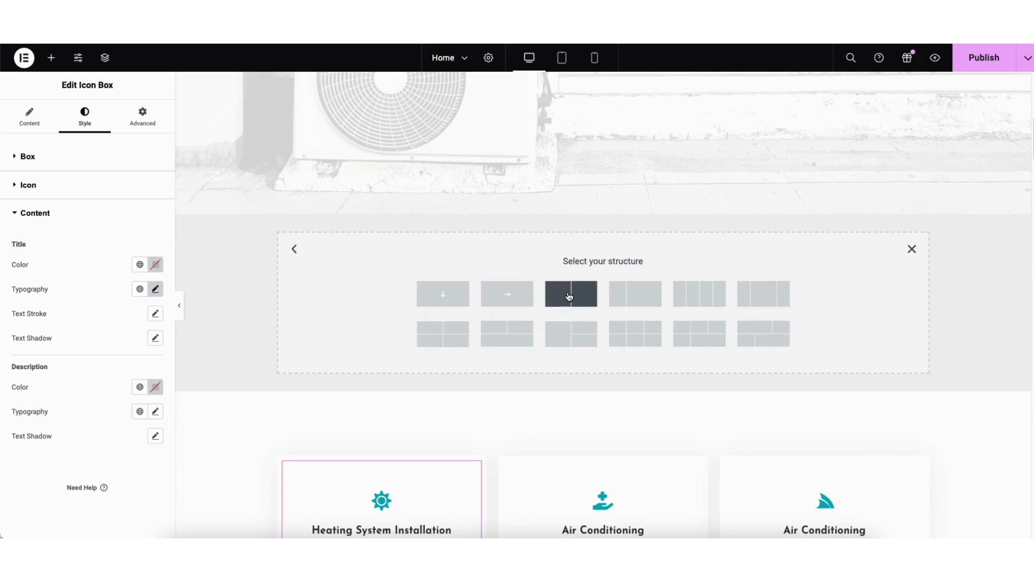
left_click(569, 296)
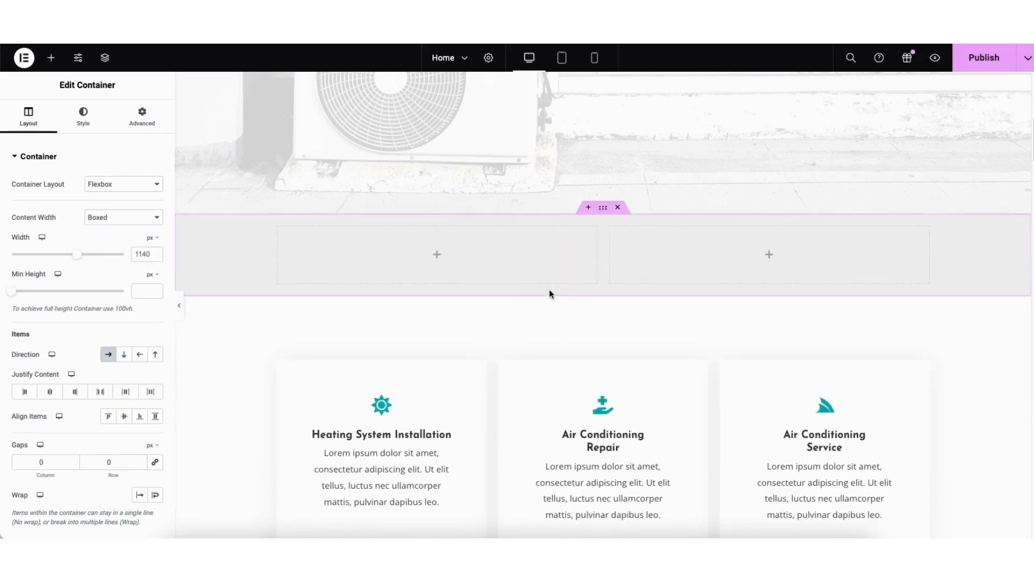
left_click(52, 58)
left_click_drag(51, 369, 452, 259)
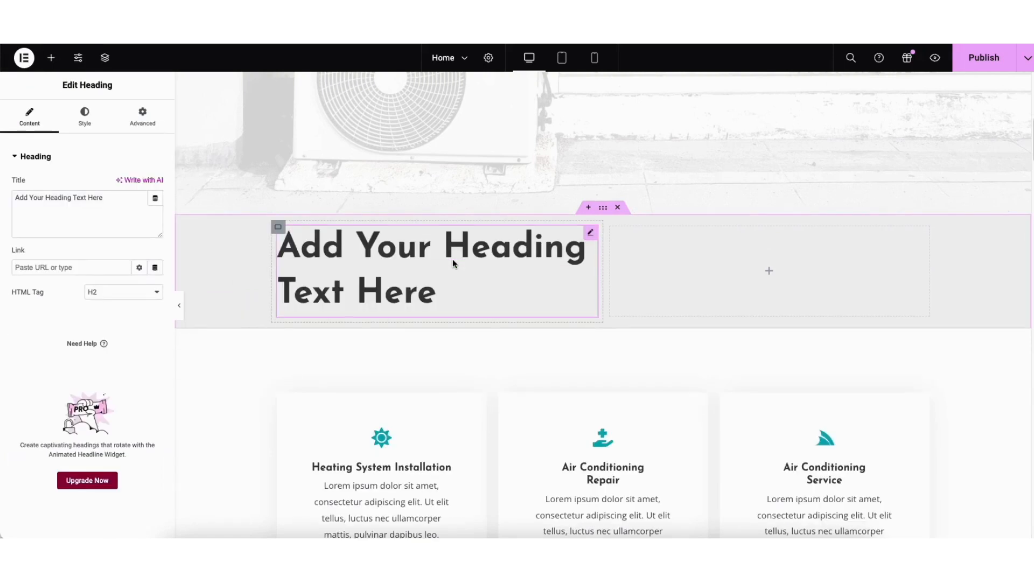
left_click(603, 209)
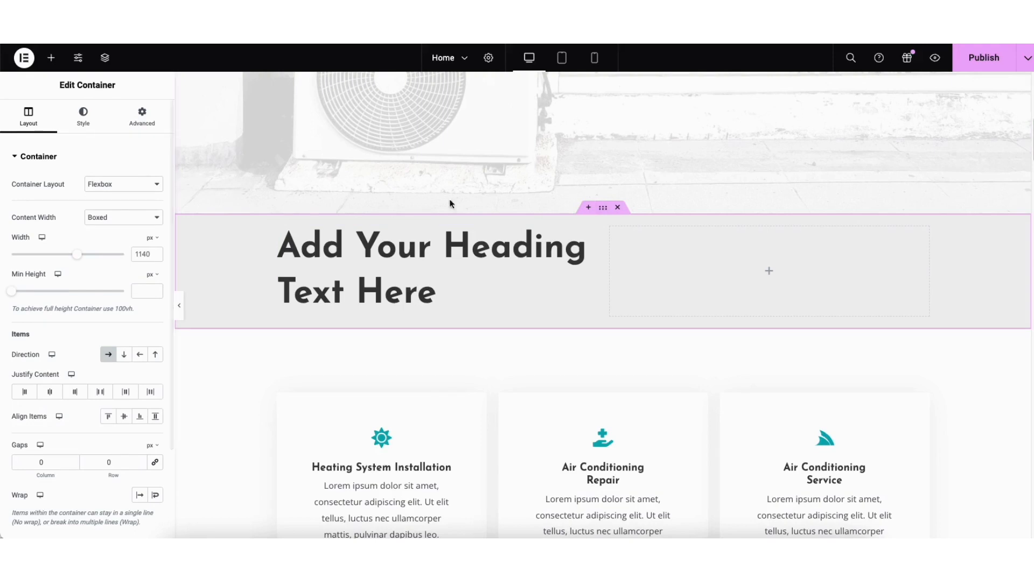
left_click(619, 208)
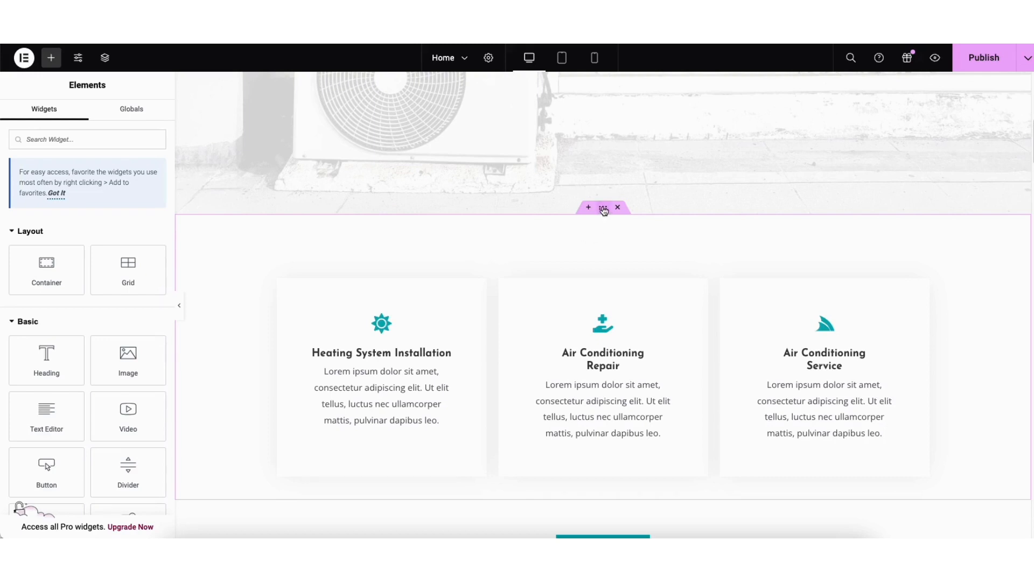
Move the container holding the three service cards below the View More button section
left_click_drag(603, 210, 561, 281)
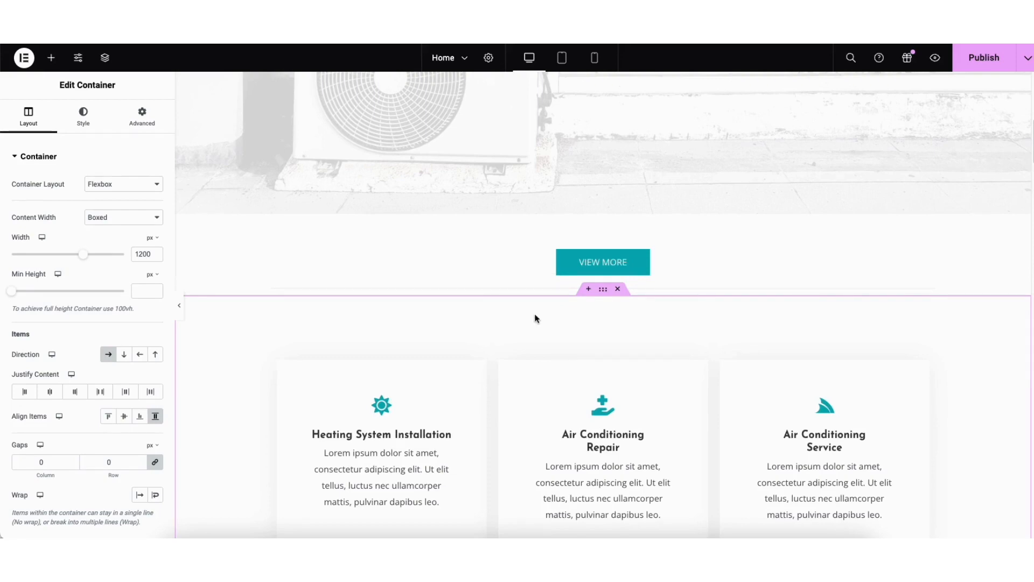
Open the Starter Templates block collection for the empty drop area below the contact details section
scroll(1017, 431, "down", 20)
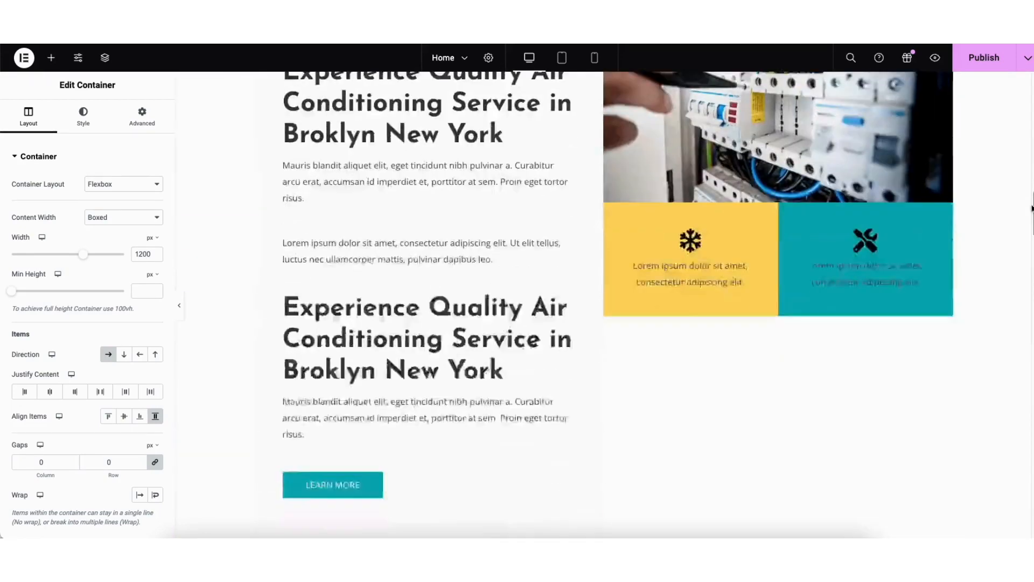
scroll(1017, 469, "down", 8)
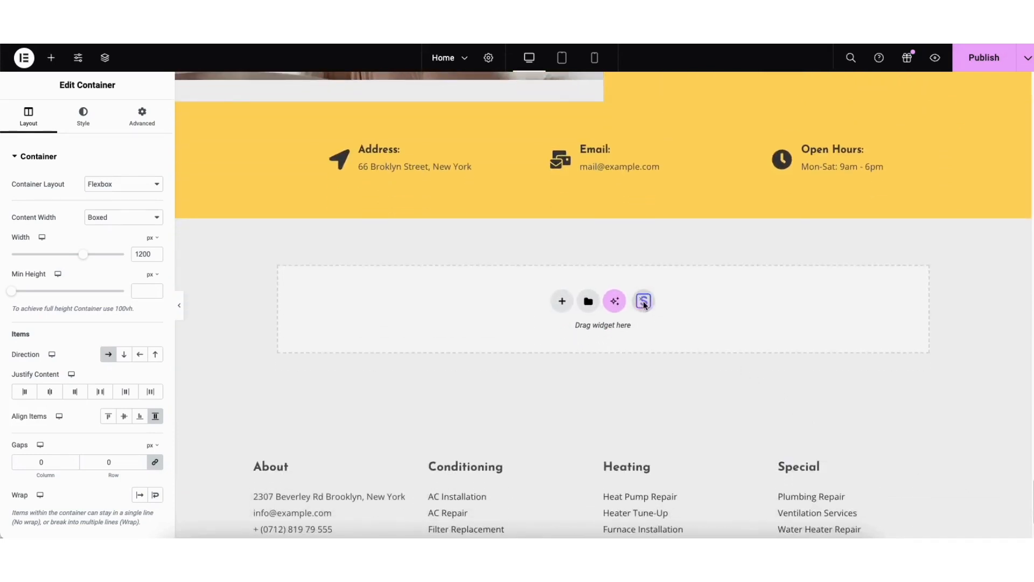
left_click(643, 301)
left_click(557, 87)
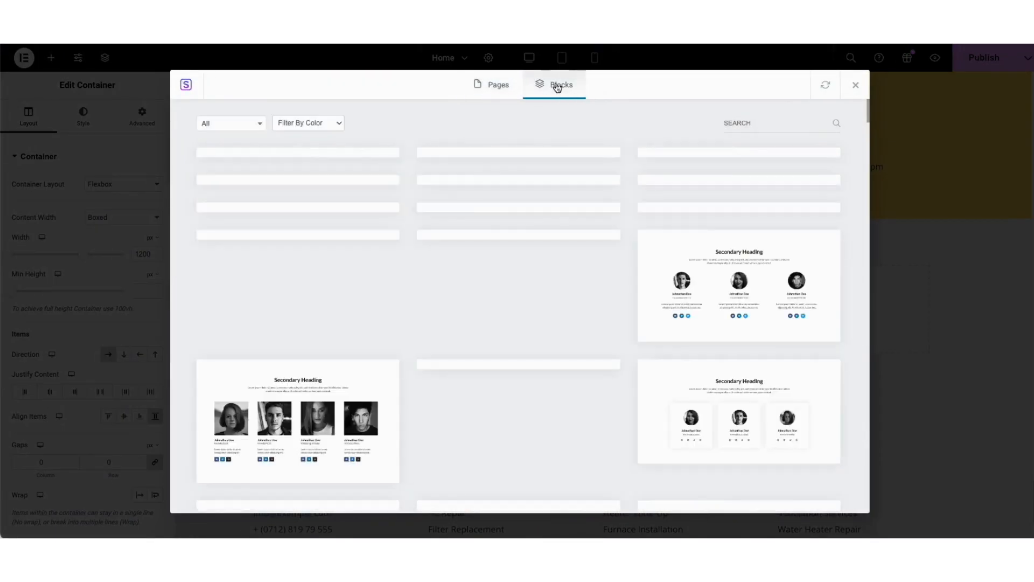
Browse the available block designs and the list of block categories such as About, Team and Testimonials
scroll(868, 114, "down", 20)
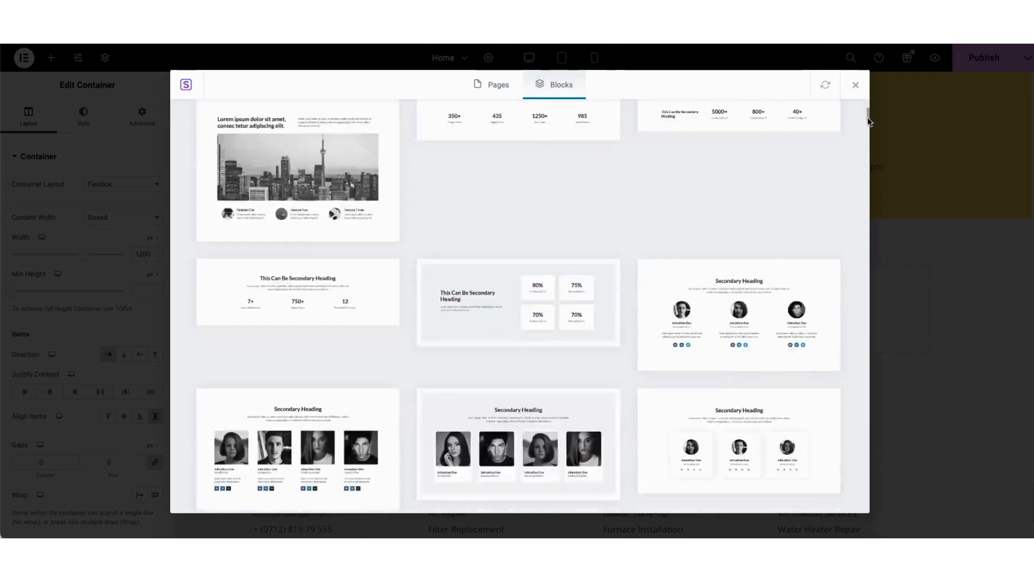
scroll(866, 141, "down", 15)
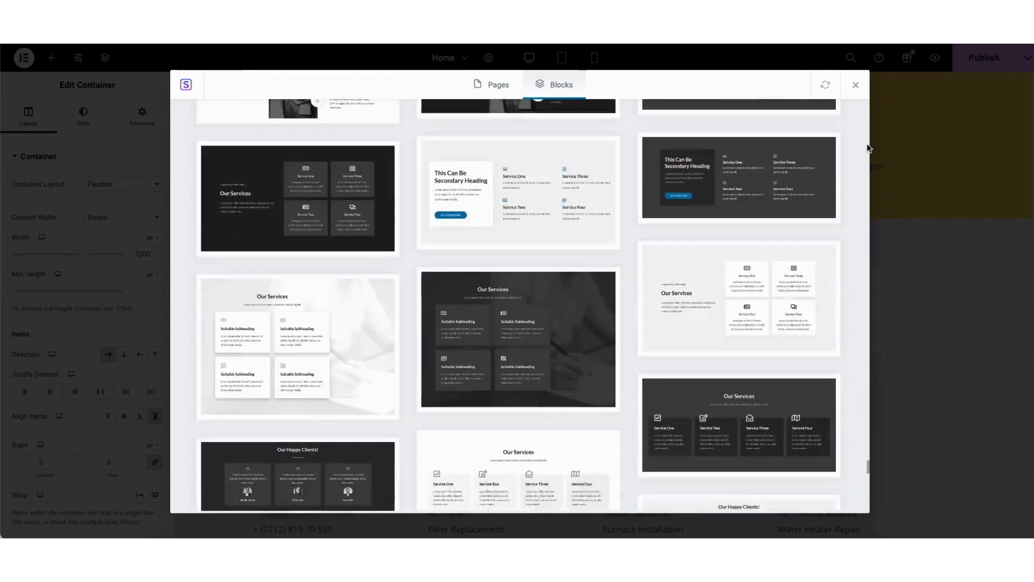
scroll(861, 103, "up", 20)
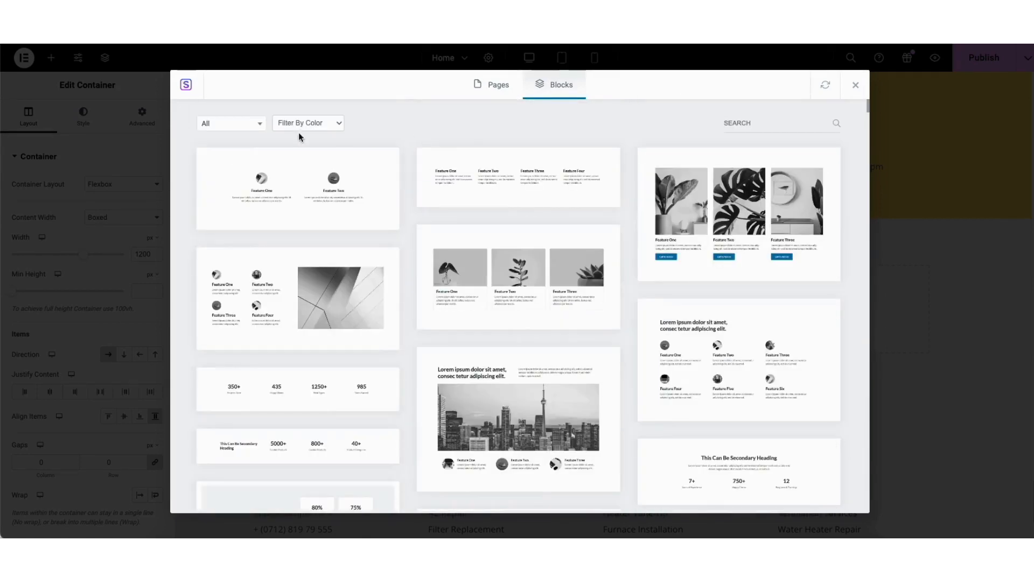
left_click(226, 125)
mouse_move(262, 159)
left_mouse_down()
mouse_move(276, 226)
mouse_move(275, 149)
left_mouse_up()
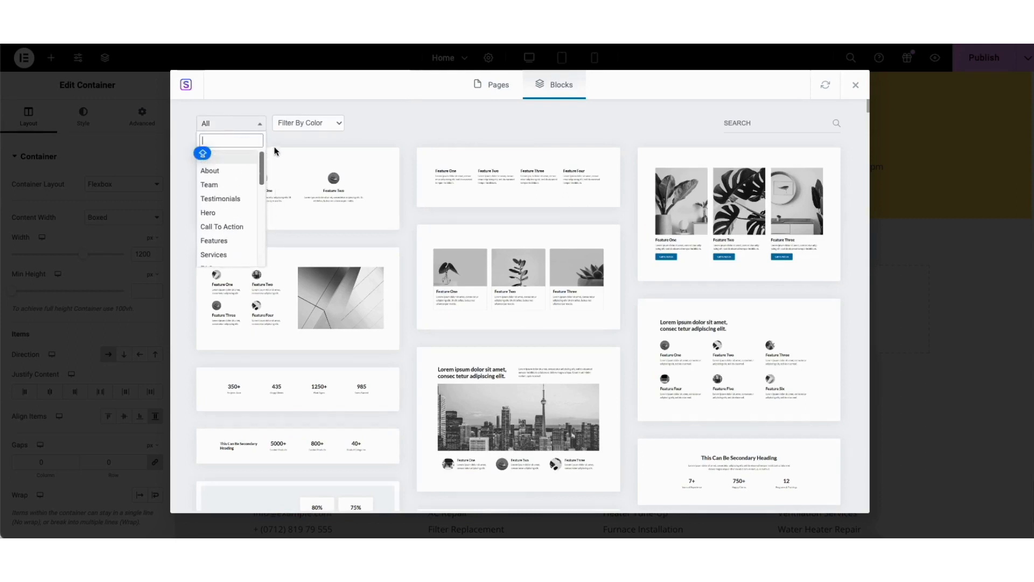
left_click(435, 131)
Import the three-column block with plant images titled Feature One, Feature Two and Feature Three
left_click(473, 284)
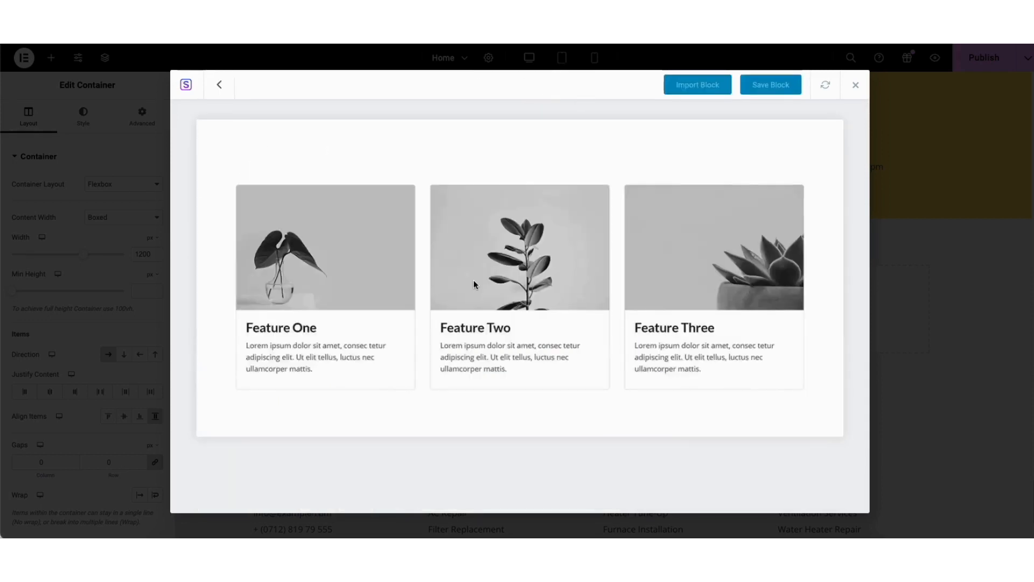
left_click(694, 85)
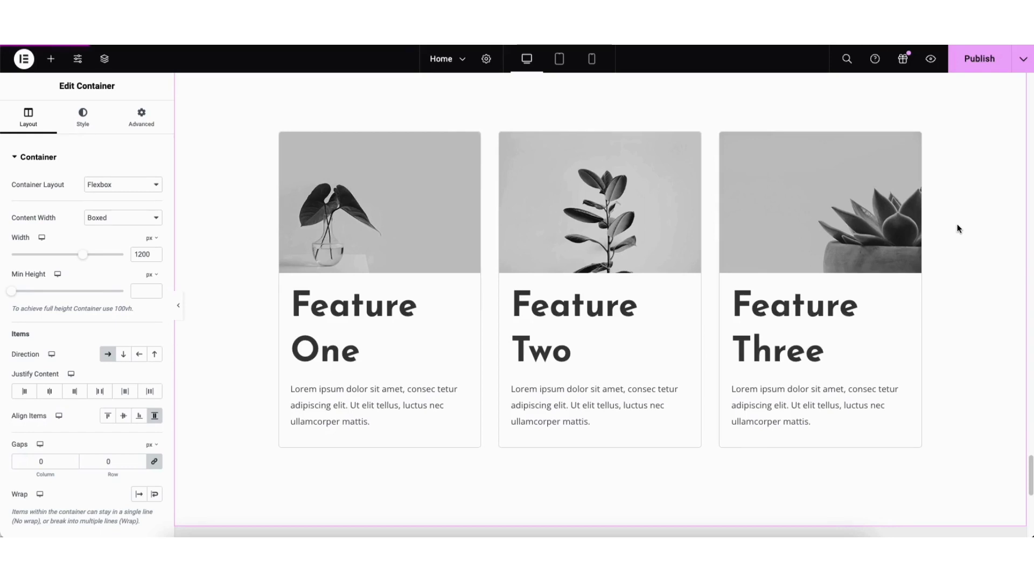
Save the home page as a draft and preview the changes
left_click(1022, 62)
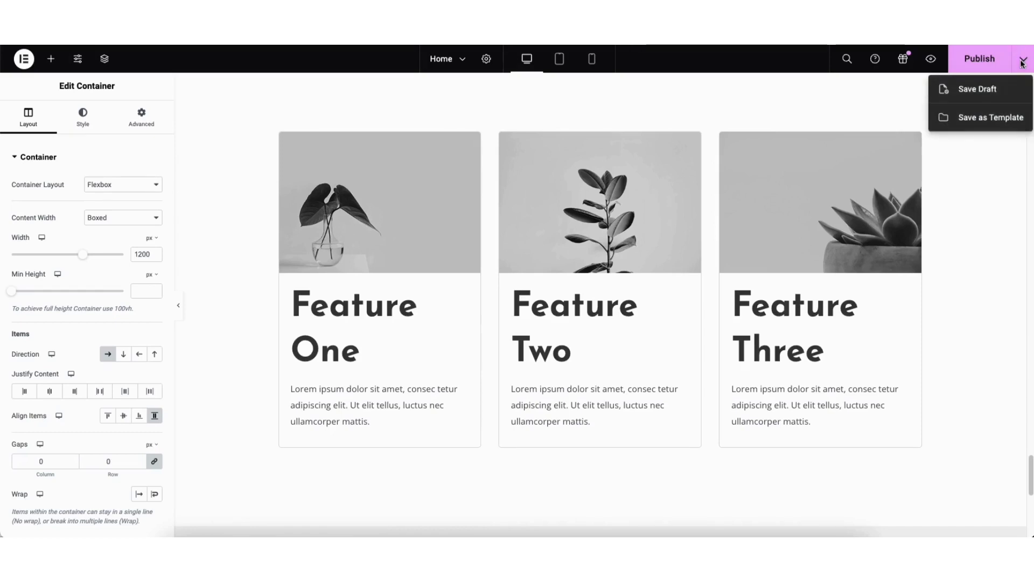
left_click(996, 89)
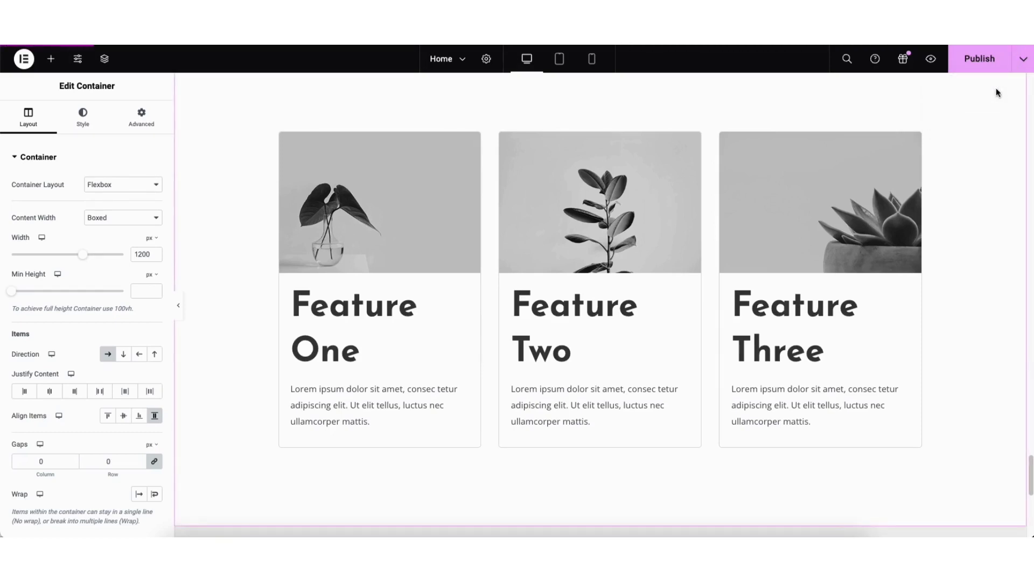
left_click(929, 64)
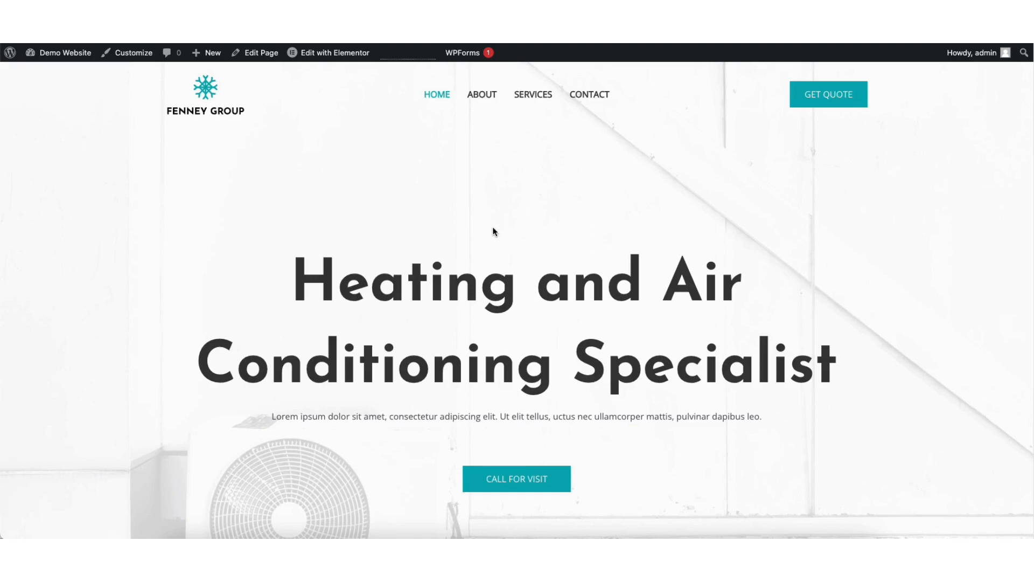
View the site's Contact page and look over its contact form
left_click(587, 97)
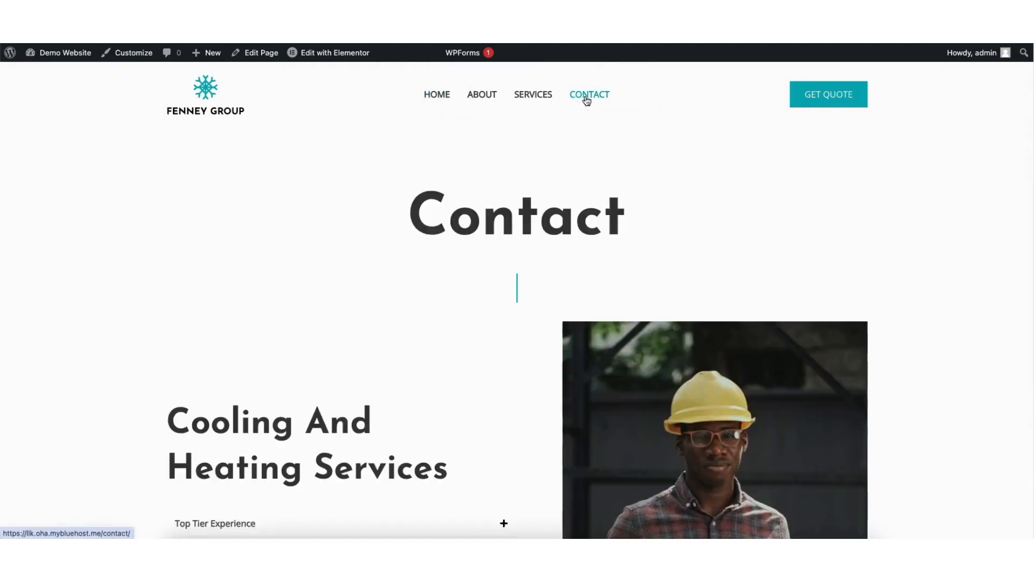
scroll(1012, 260, "down", 9)
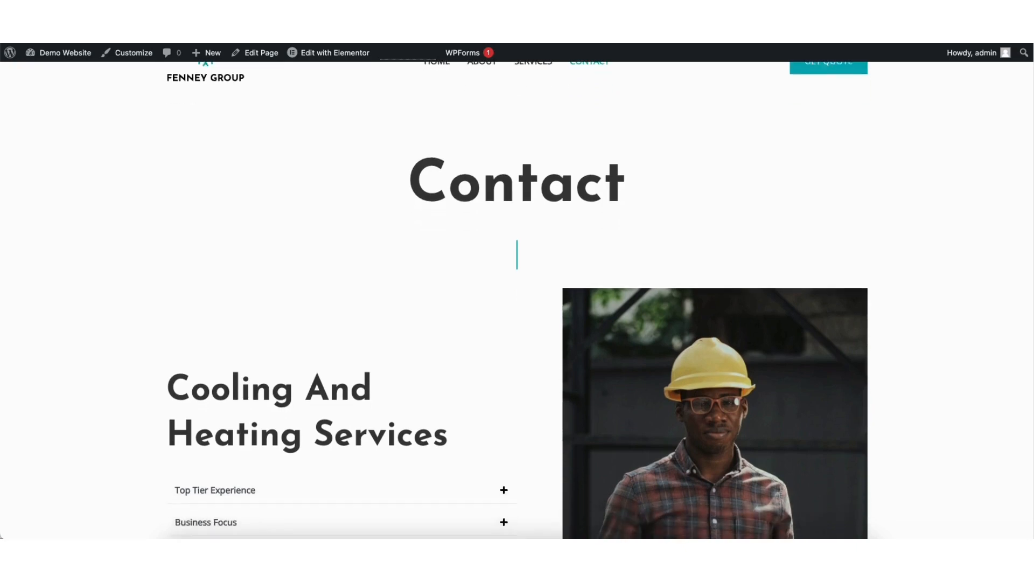
scroll(1008, 296, "down", 4)
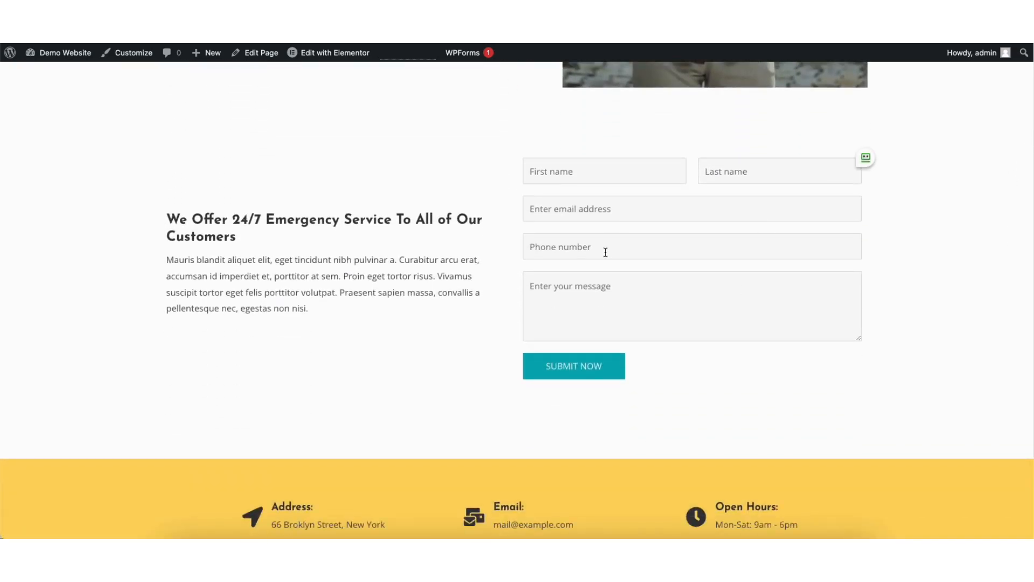
Open the Contact Form in WPForms for editing and add a Single Line Text field between the name and email fields
mouse_move(53, 57)
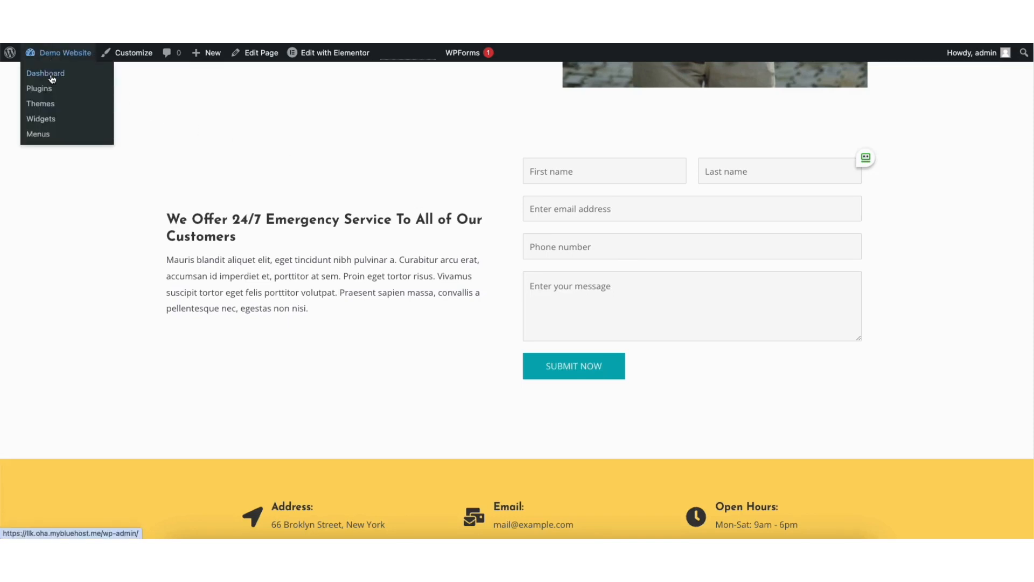
left_click(52, 79)
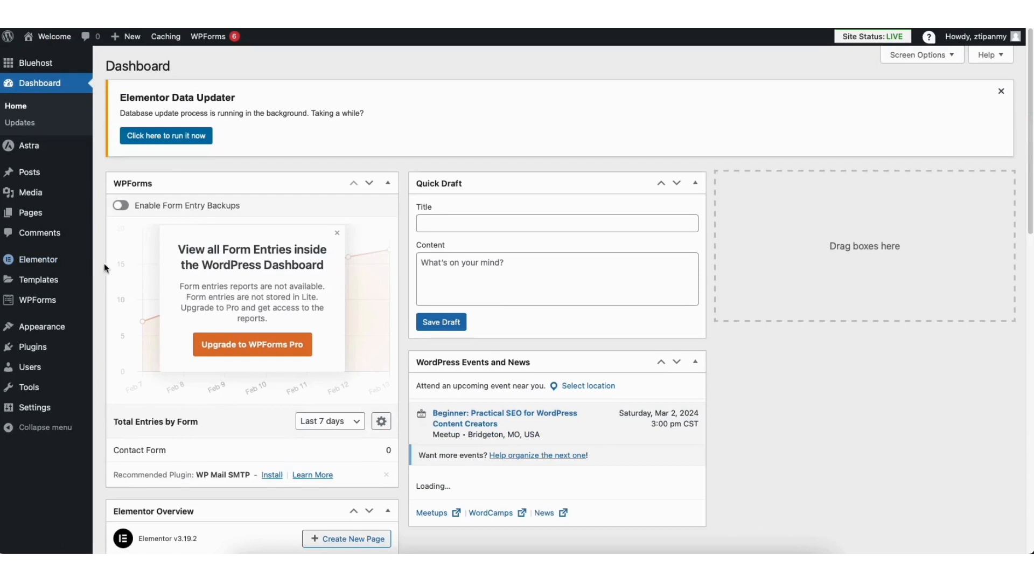
left_click(24, 299)
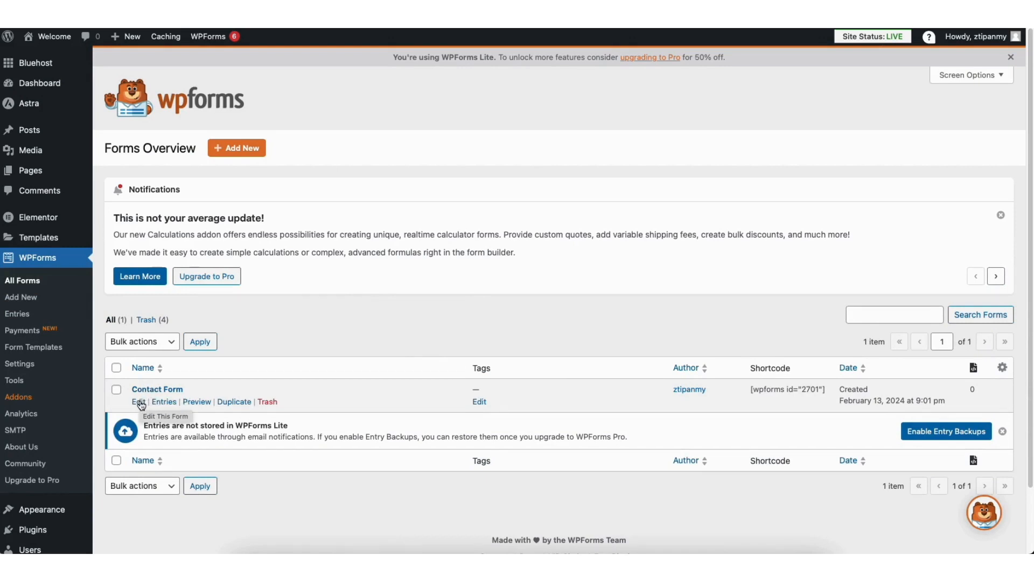
left_click(139, 402)
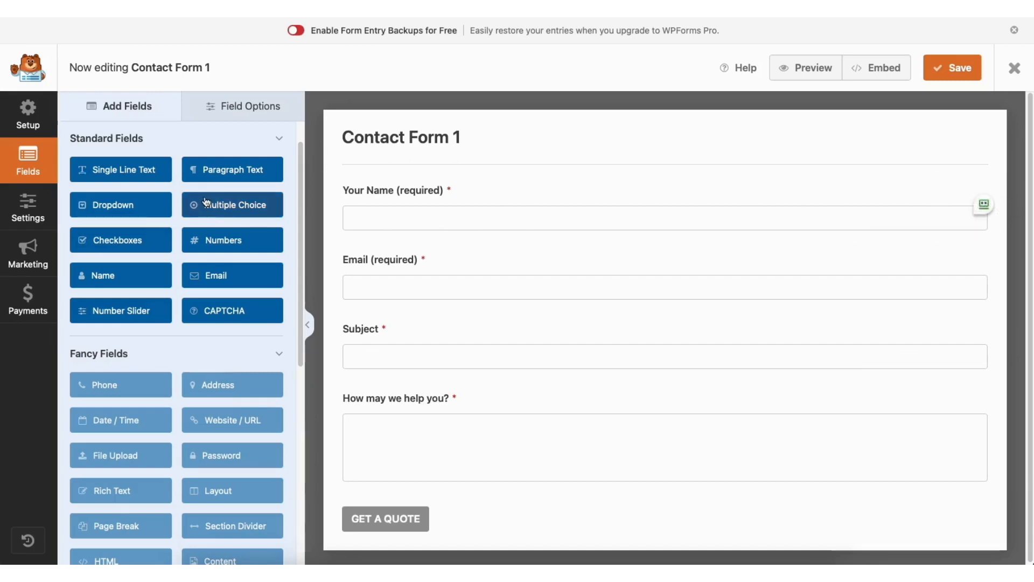
mouse_move(383, 189)
left_mouse_down()
mouse_move(389, 276)
mouse_move(377, 192)
left_mouse_up()
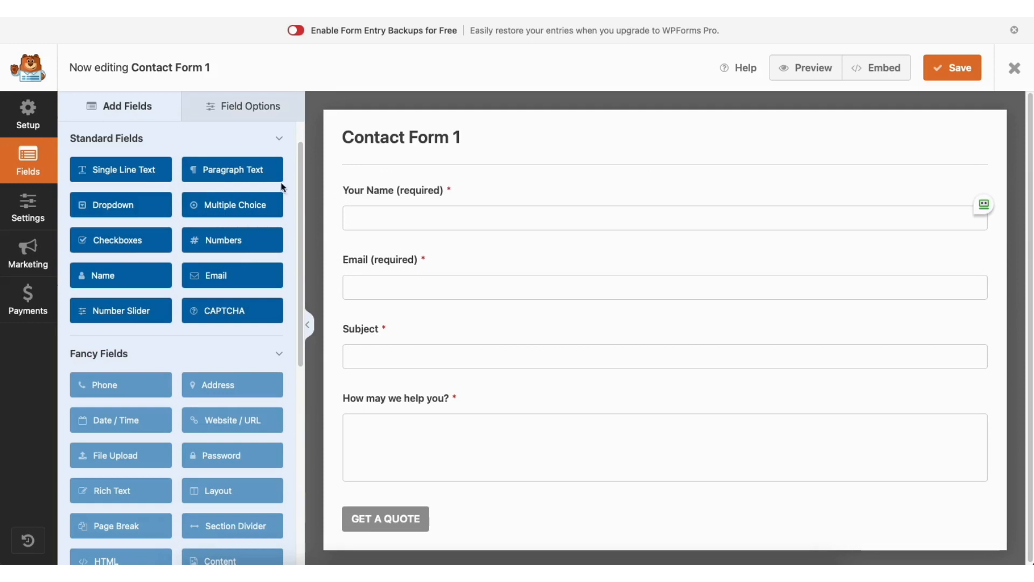
left_click_drag(159, 180, 402, 250)
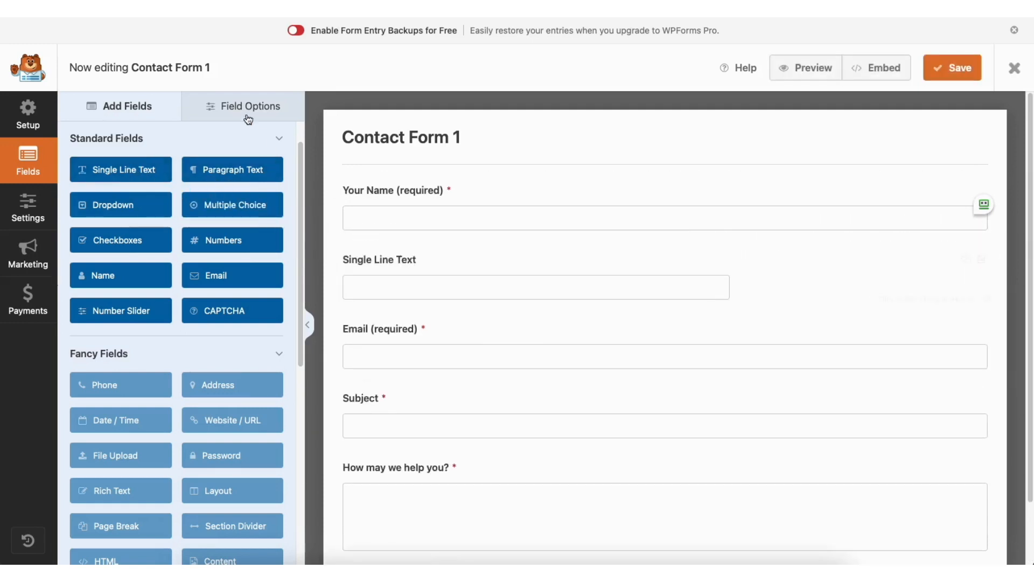
Review the name field's label, Required setting and advanced field size options, keeping the field required and Large
left_click(248, 119)
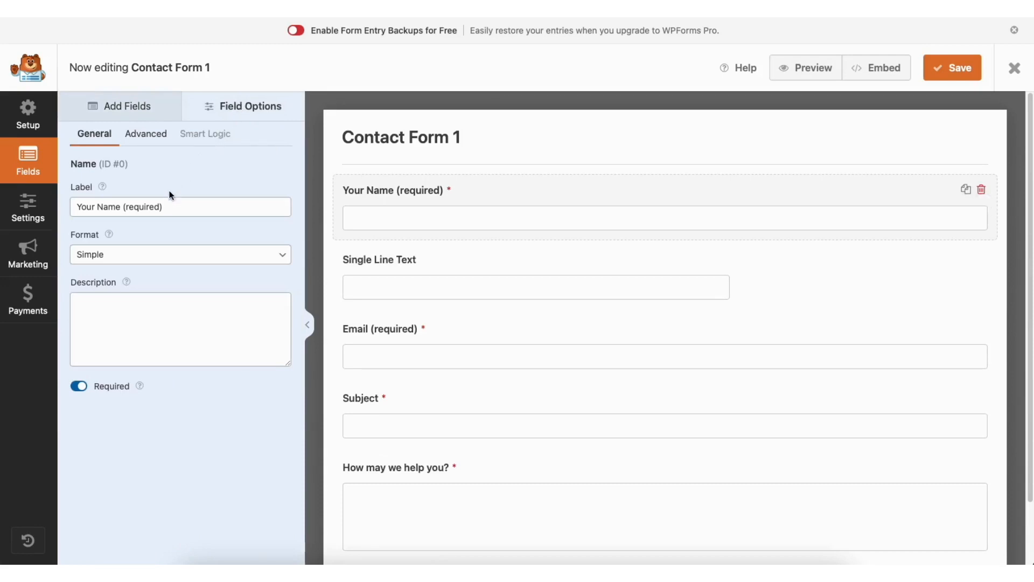
left_click(158, 207)
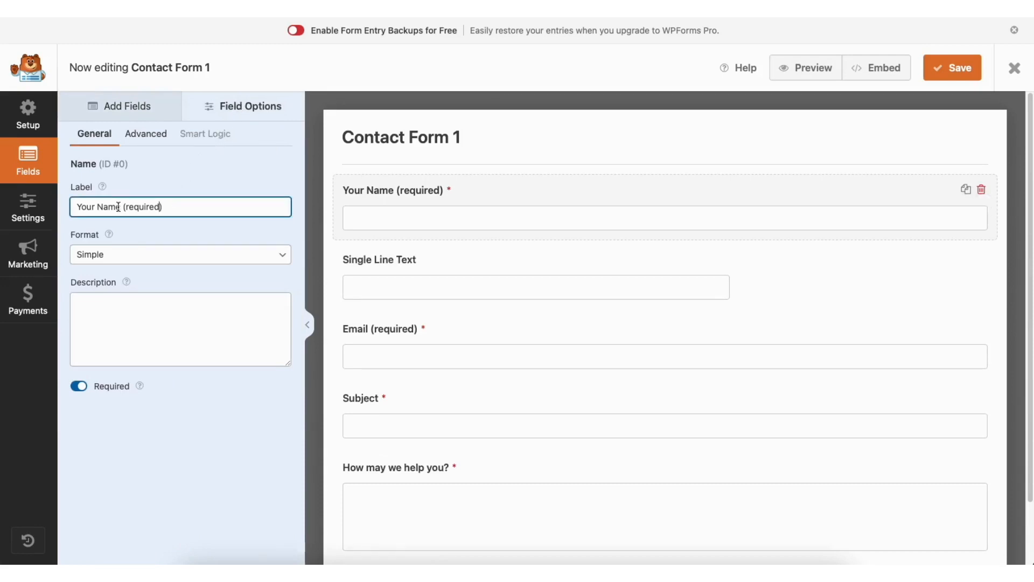
left_click(79, 386)
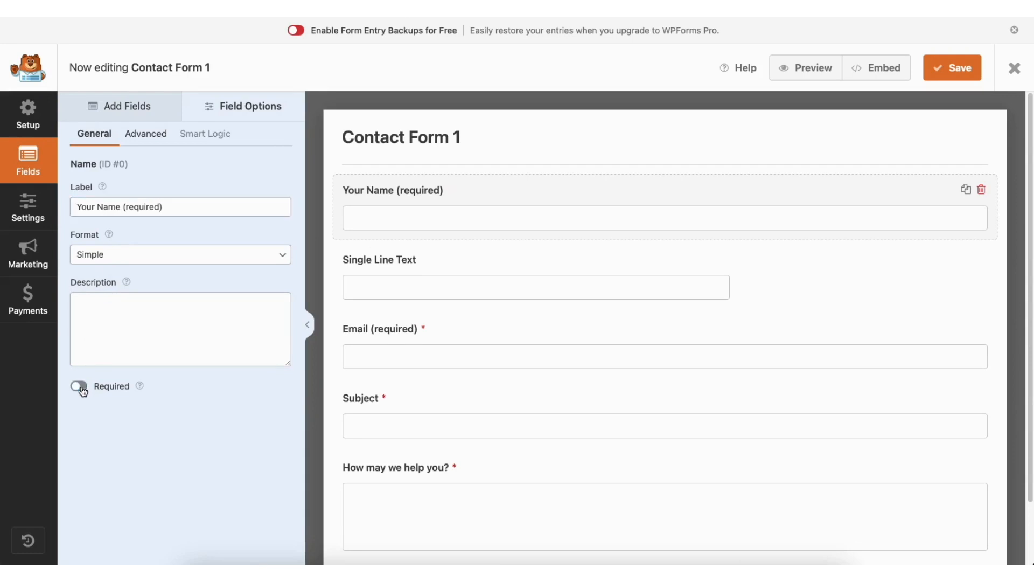
left_click(82, 392)
left_click(161, 139)
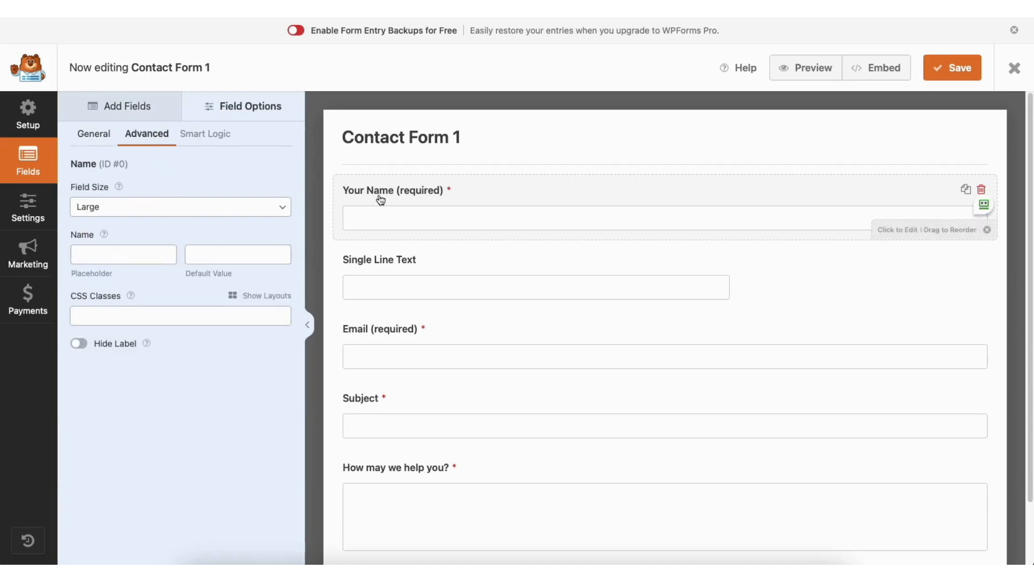
left_click(145, 210)
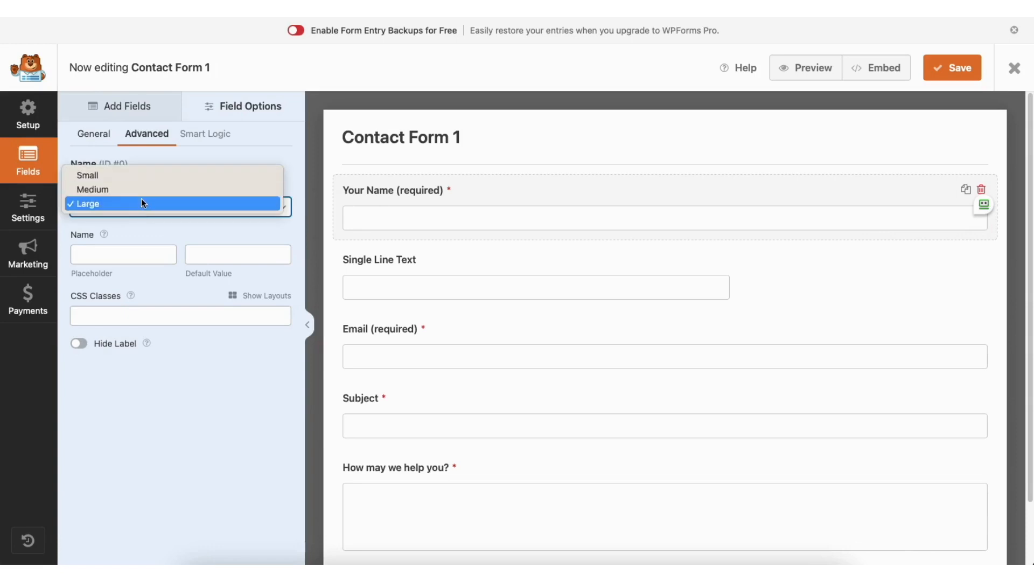
left_click(141, 200)
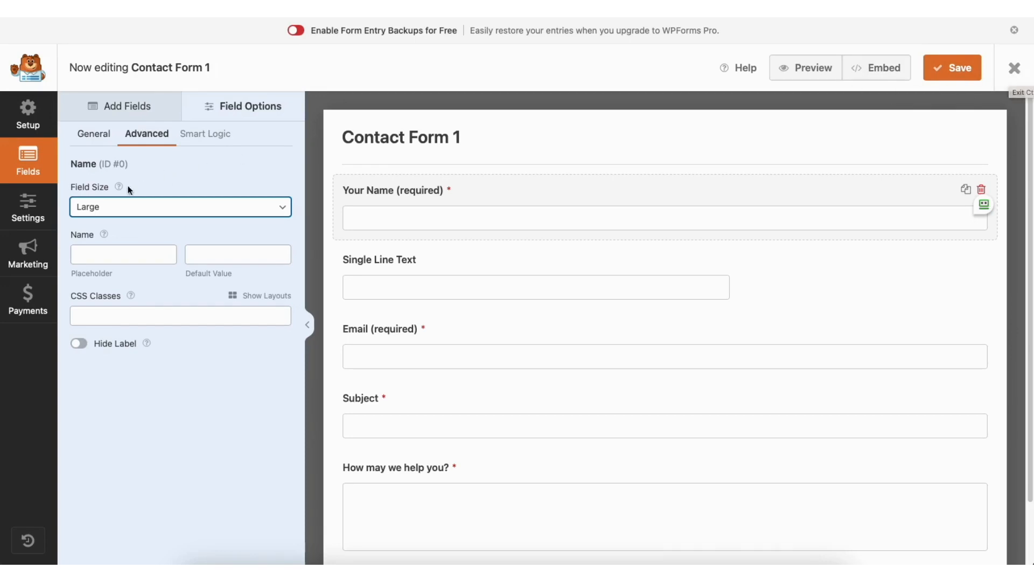
Review the form's settings for general details, spam protection and security, notifications and confirmations
left_click(33, 203)
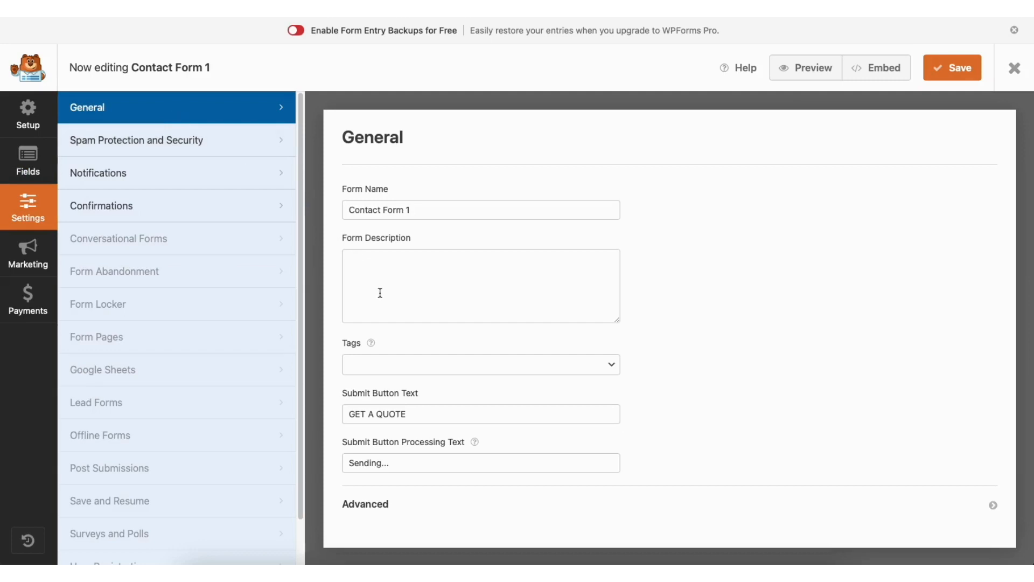
left_click(213, 143)
left_click(197, 173)
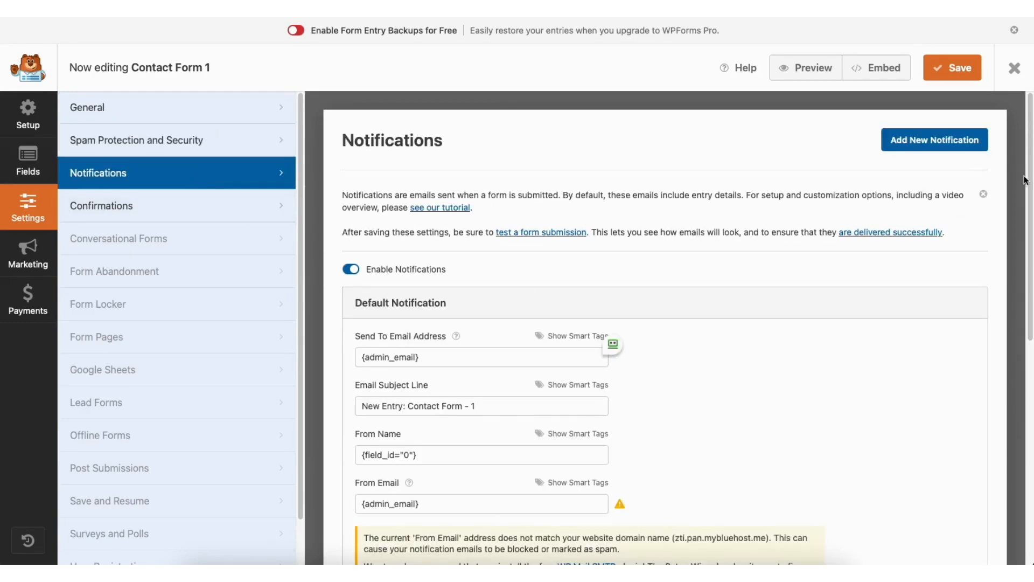
left_click_drag(1029, 176, 1032, 291)
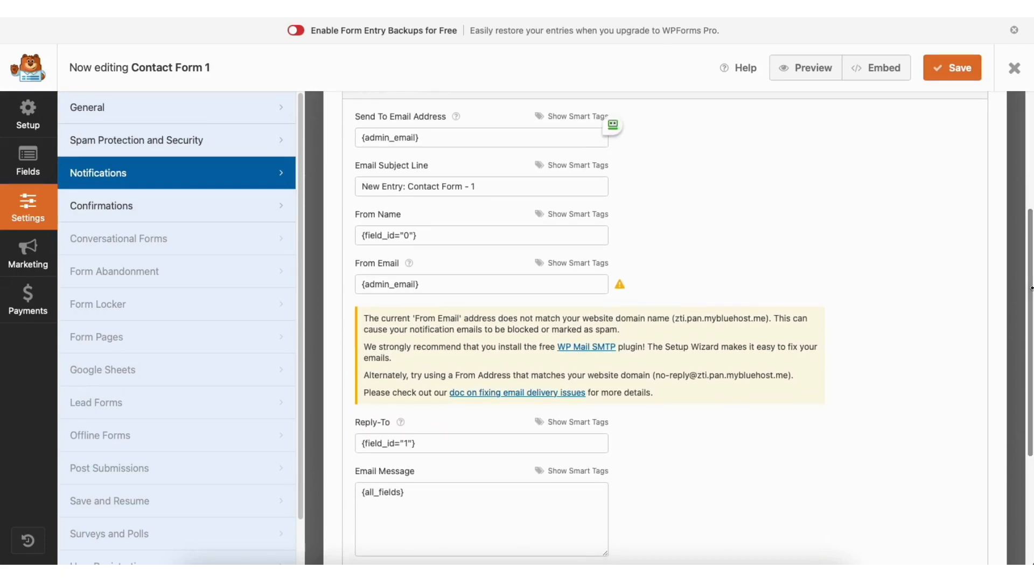
left_click(200, 208)
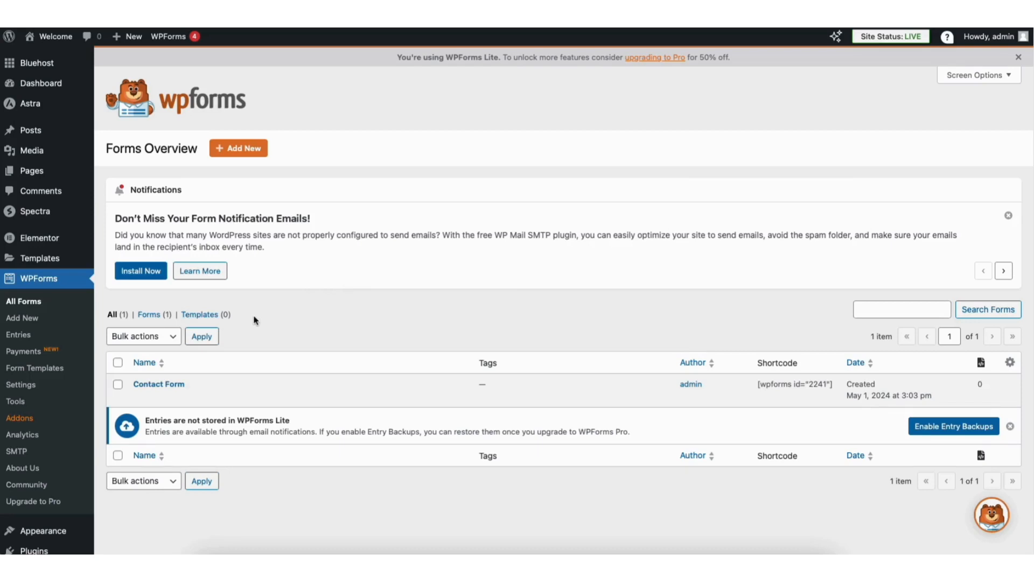
Visit the live site and open its Contact page for editing in Elementor
mouse_move(55, 41)
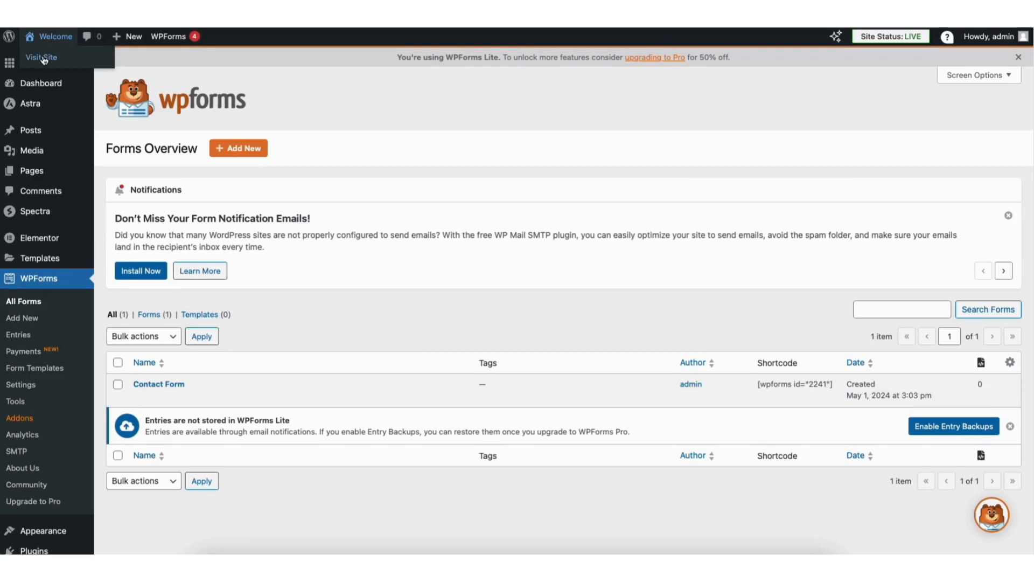
left_click(43, 58)
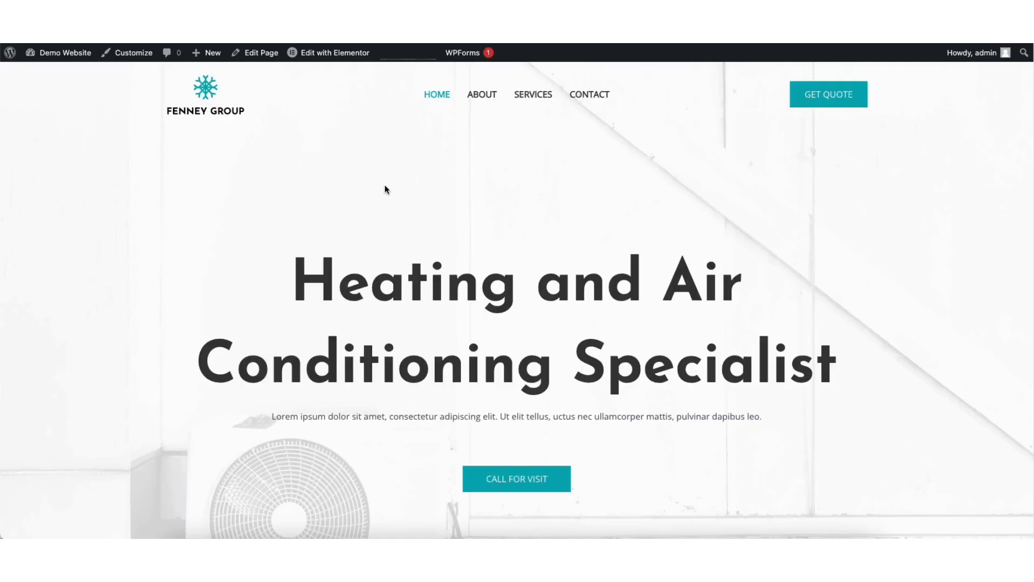
left_click(596, 99)
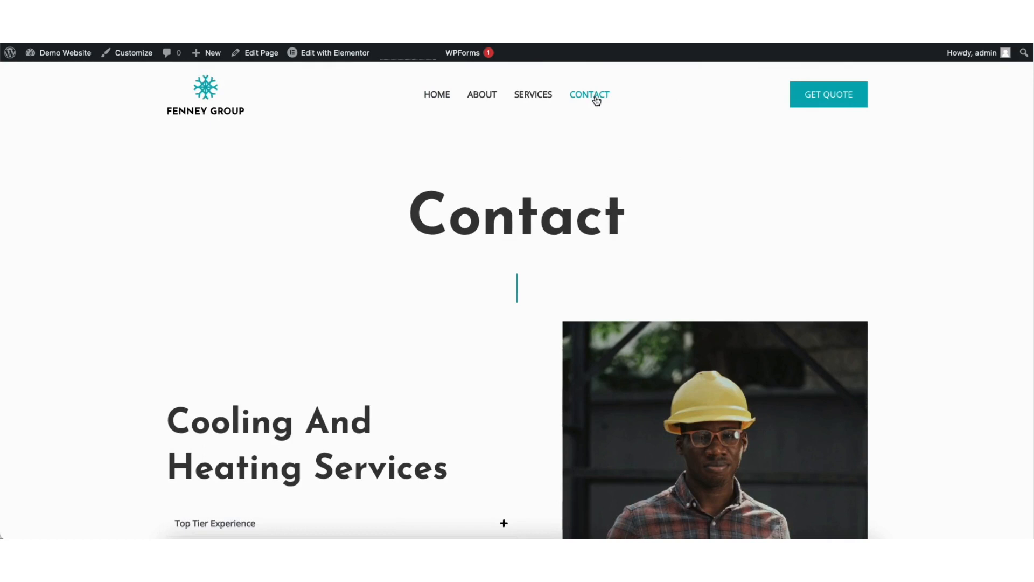
mouse_move(318, 56)
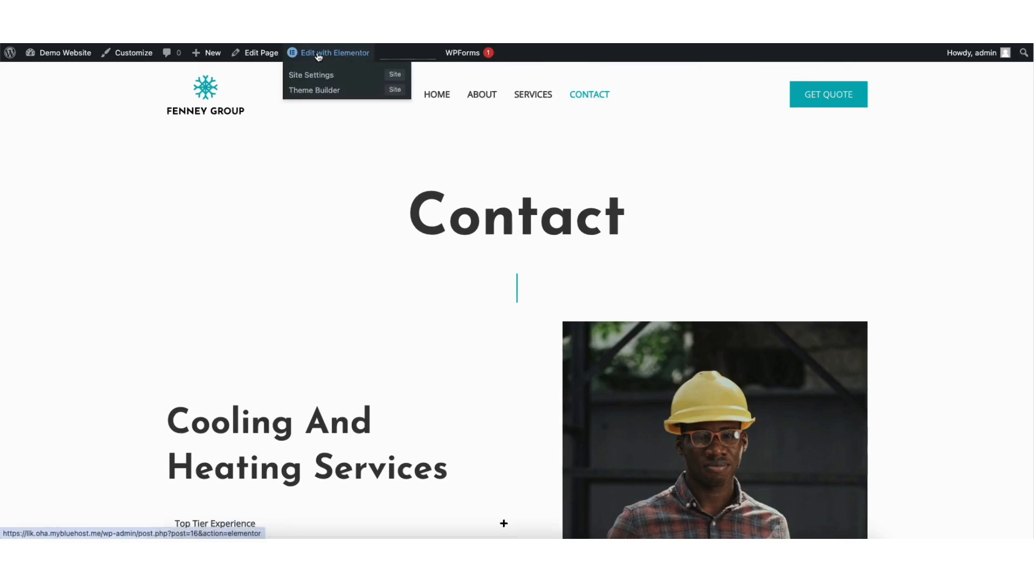
left_click(318, 54)
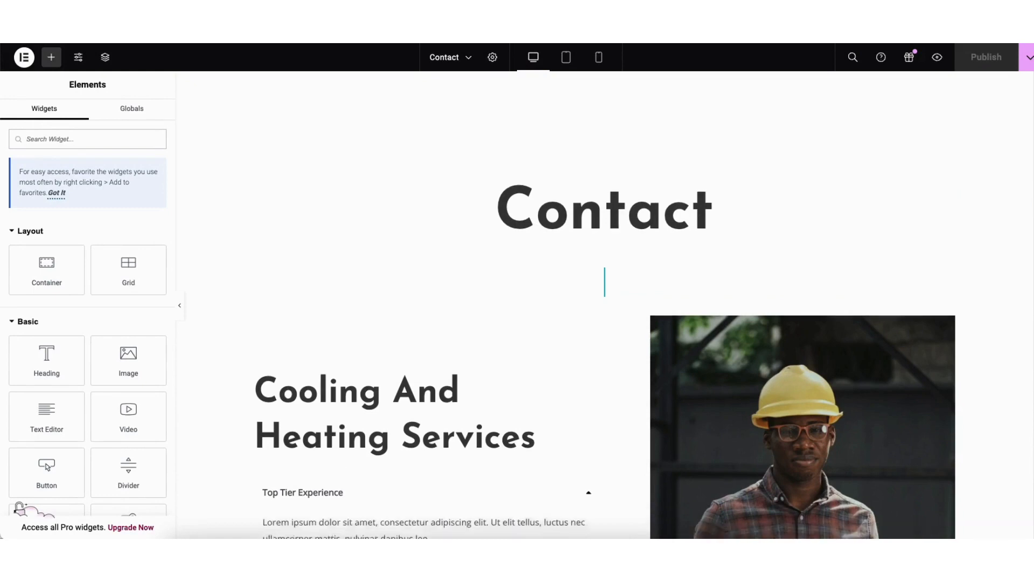
Add a single Flexbox container with column direction below the yellow contact details section
scroll(604, 306, "down", 15)
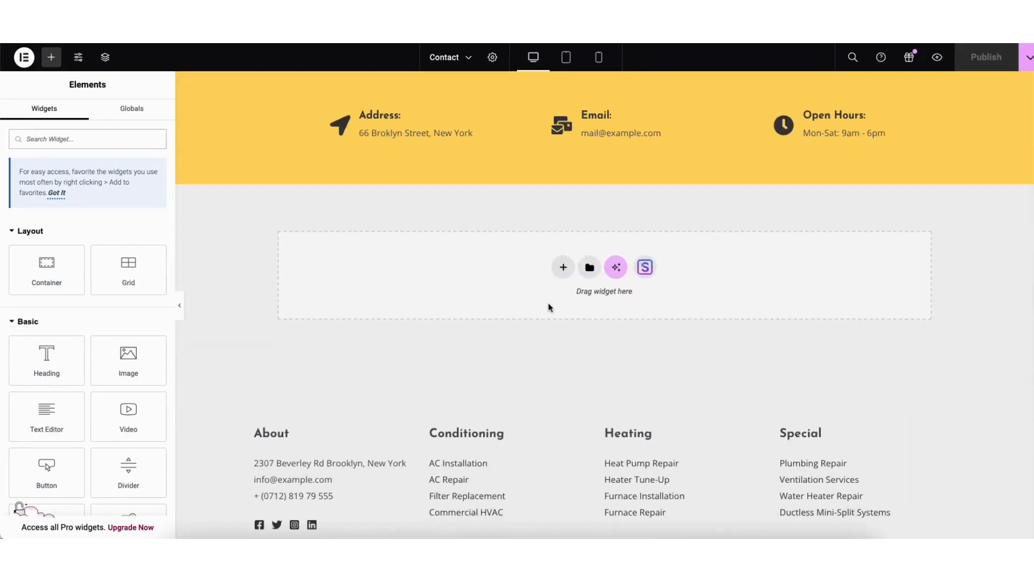
left_click(563, 267)
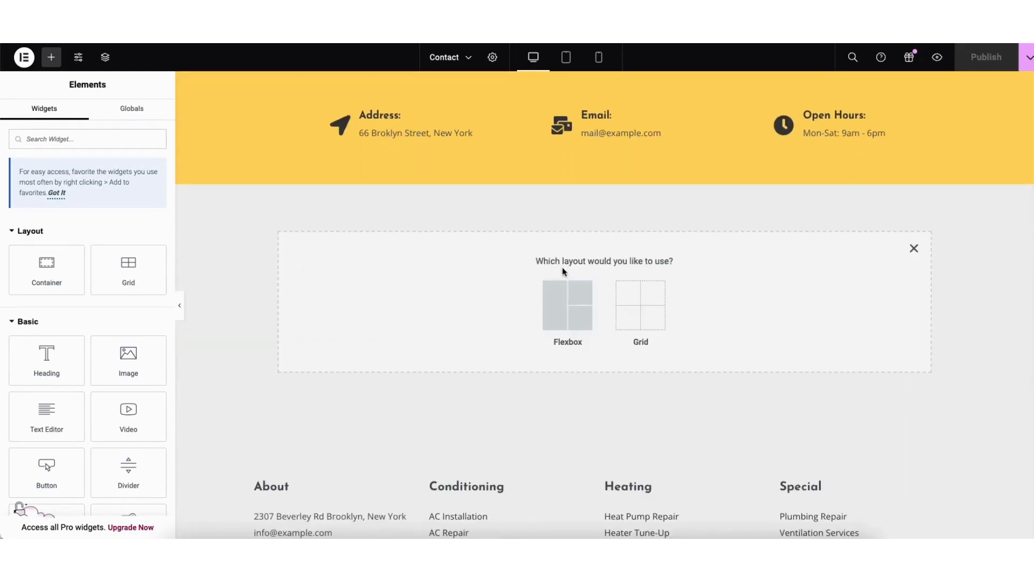
left_click(569, 297)
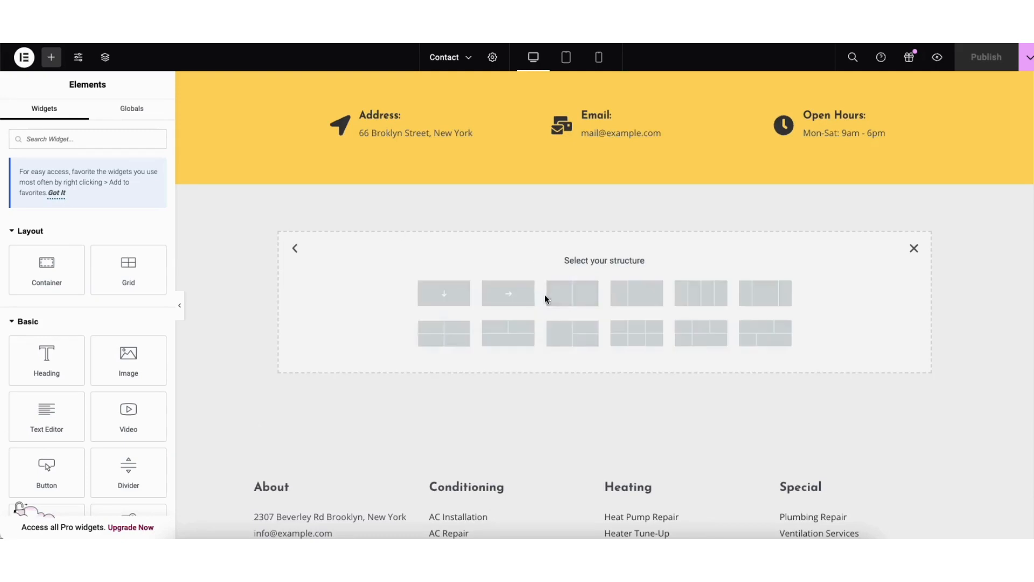
left_click(453, 296)
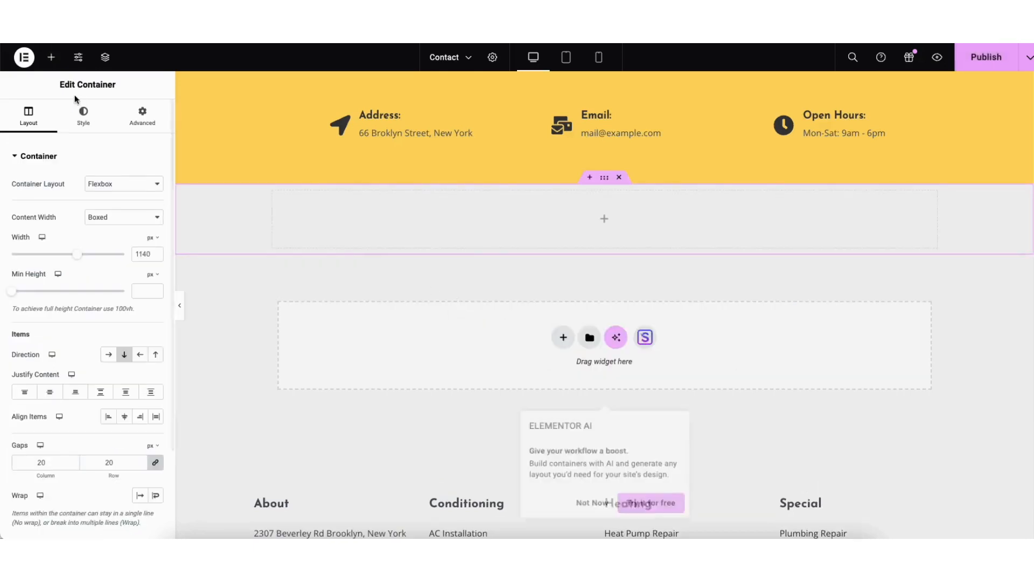
Place a Google Maps widget directly below the new empty container
left_click(52, 62)
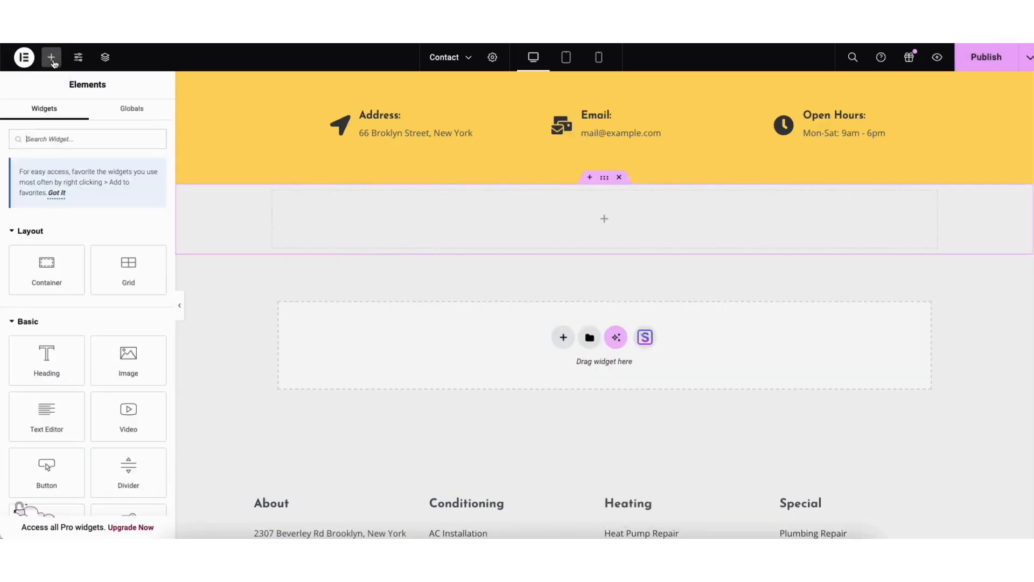
scroll(172, 164, "down", 2)
scroll(172, 164, "down", 3)
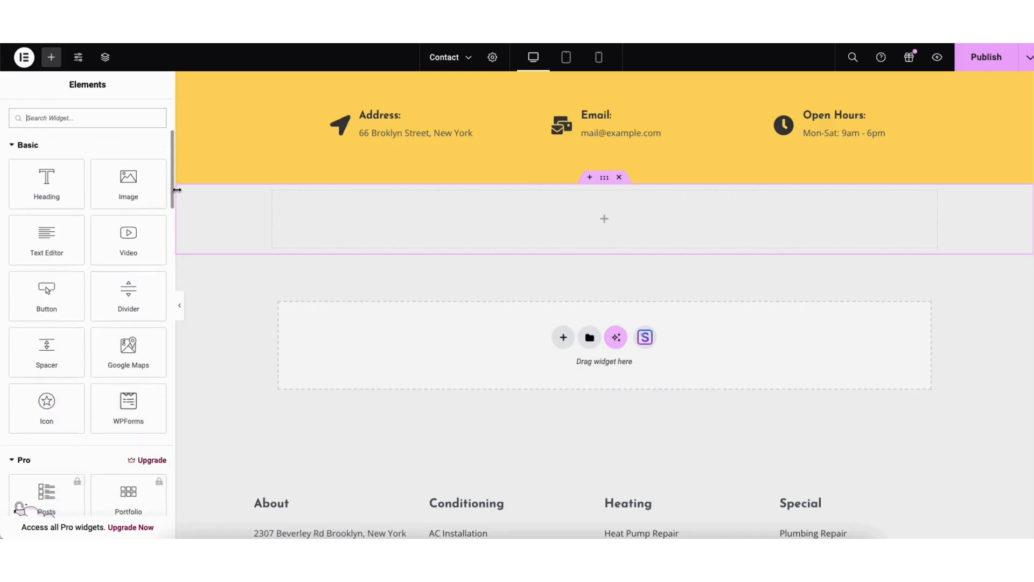
left_click_drag(128, 349, 533, 347)
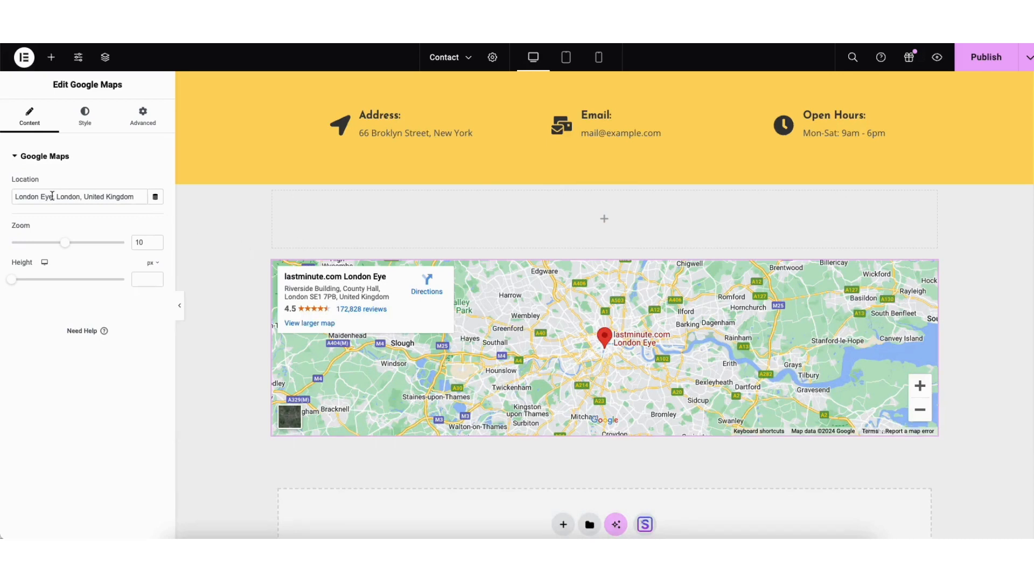
Check the map's location setting, then set its zoom to 8 and its height to 380 px
left_click_drag(15, 195, 139, 196)
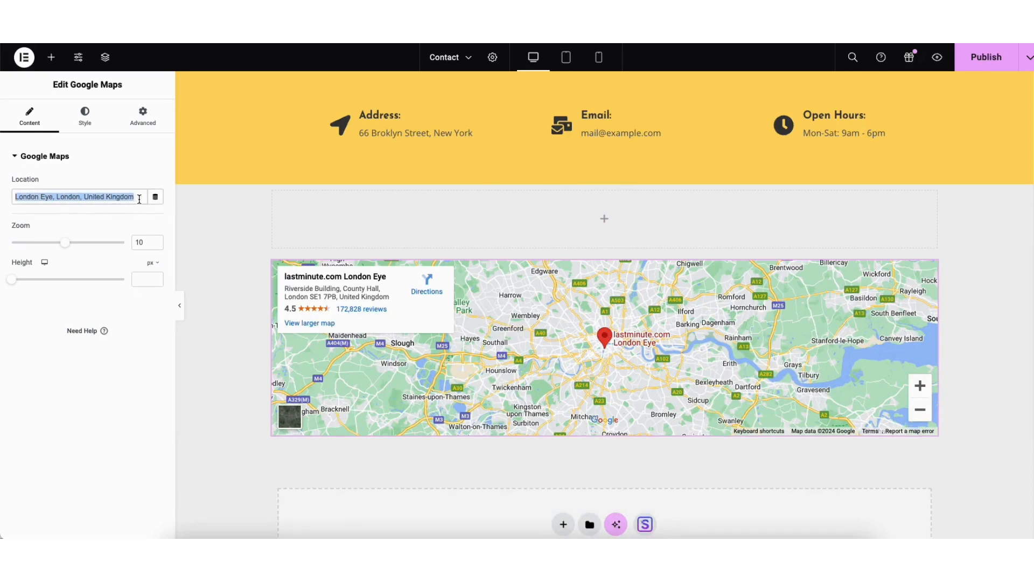
left_click(94, 228)
left_click_drag(67, 248, 53, 243)
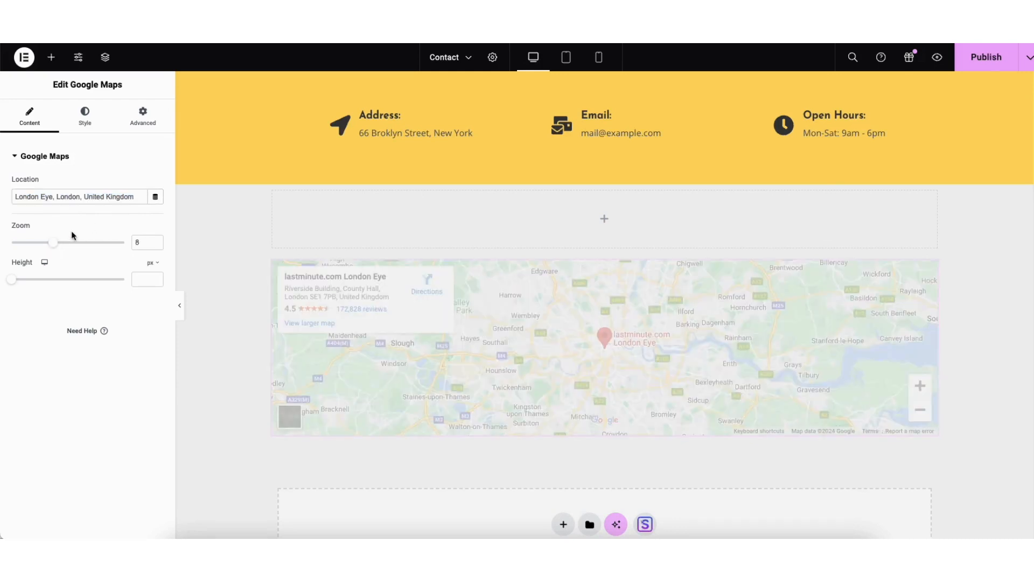
left_click_drag(14, 277, 42, 285)
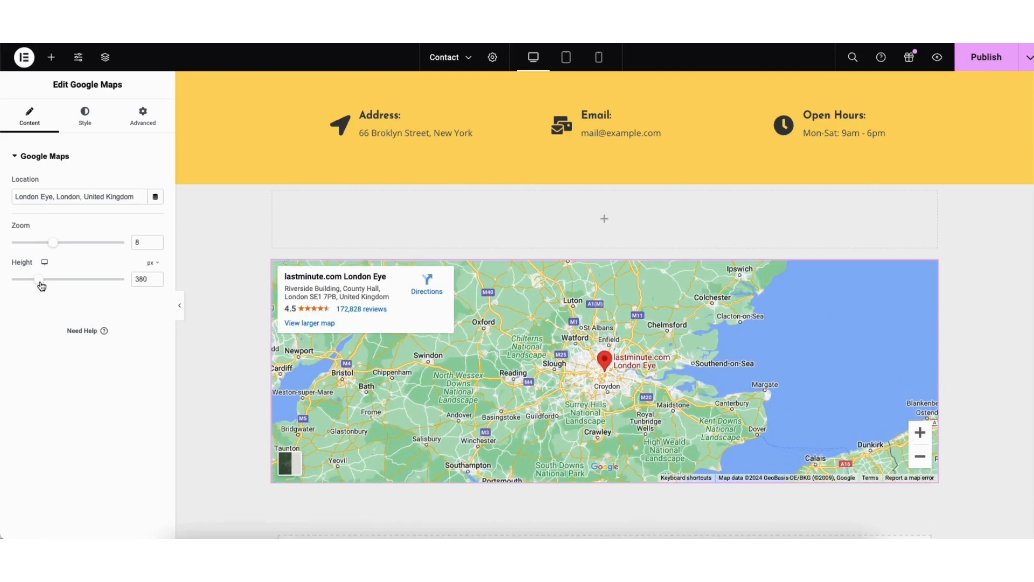
Save the Contact page as a draft and reload the Elementor editor
left_click(1030, 63)
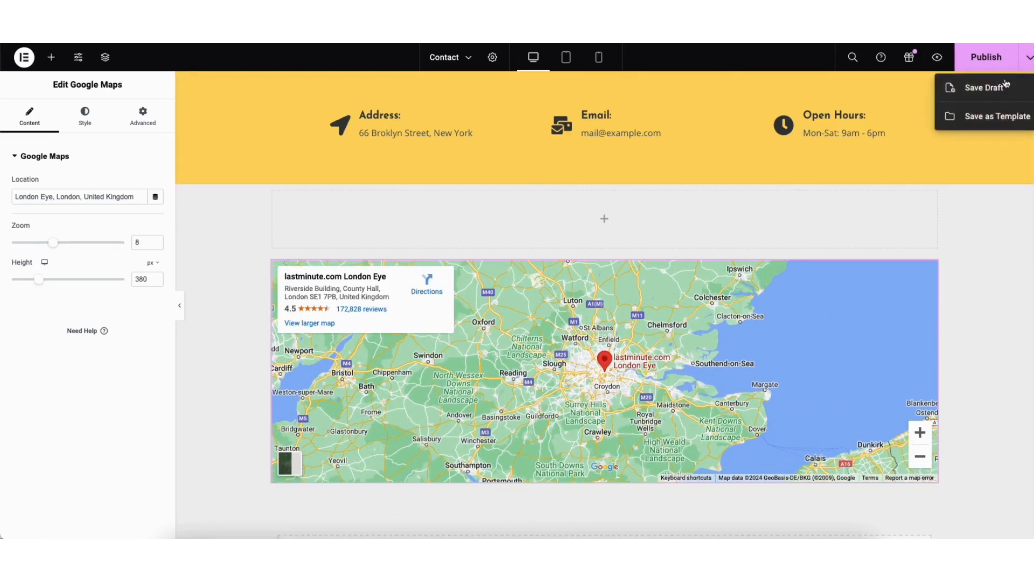
left_click(993, 90)
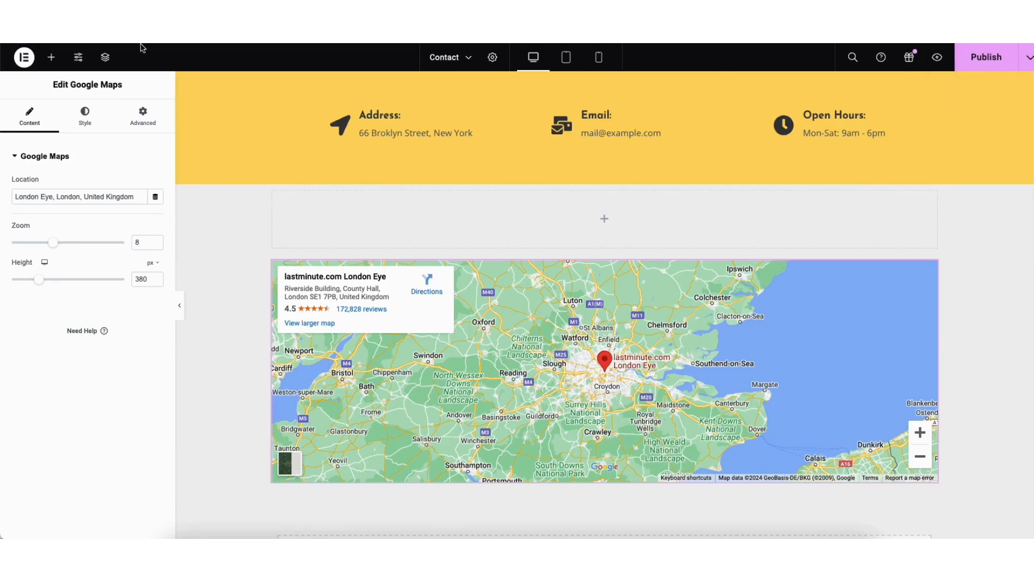
key("super+r")
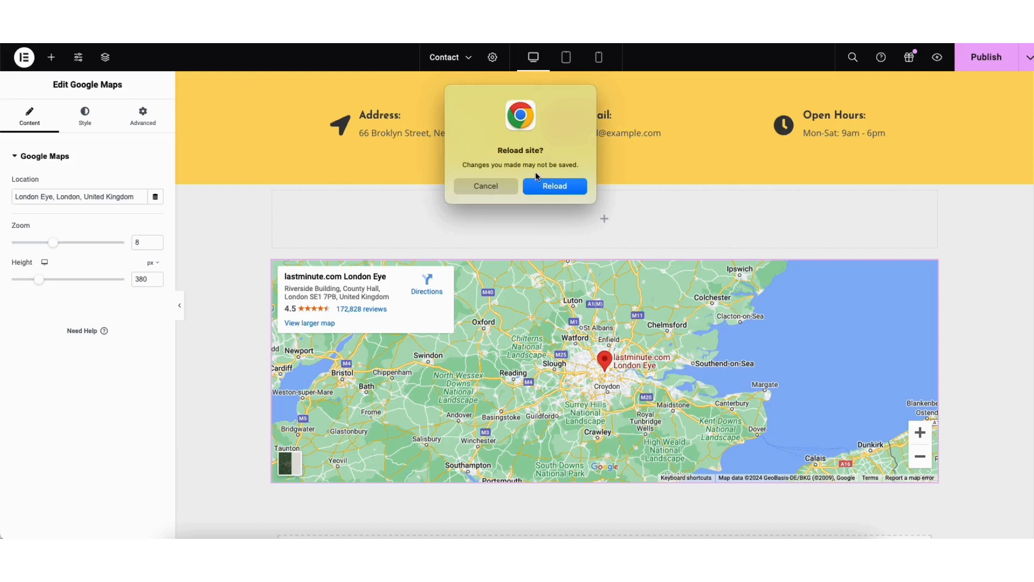
left_click(555, 185)
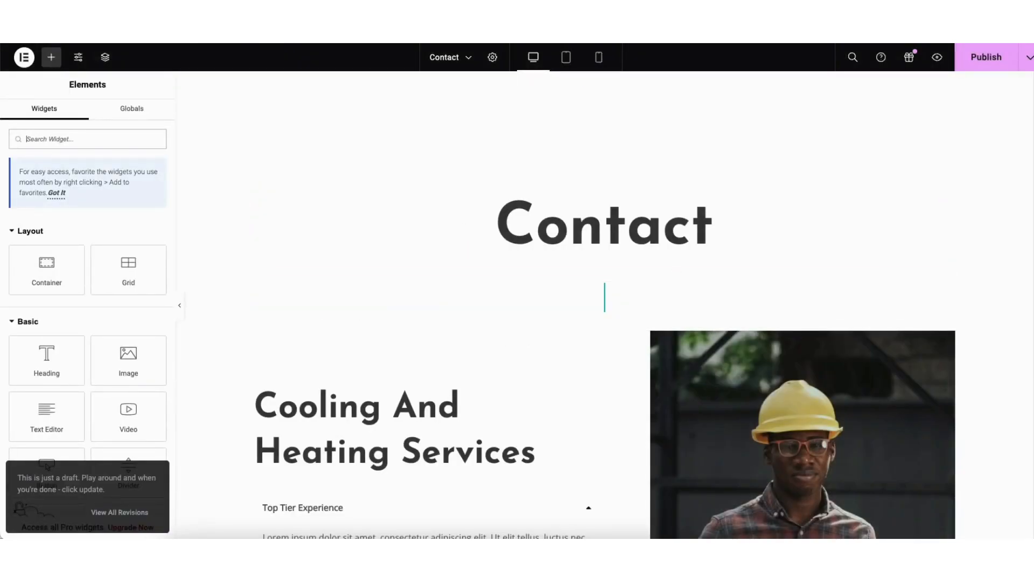
Open the map widget's settings and follow its API key creation guide to the Google Cloud credentials page
scroll(1011, 288, "down", 10)
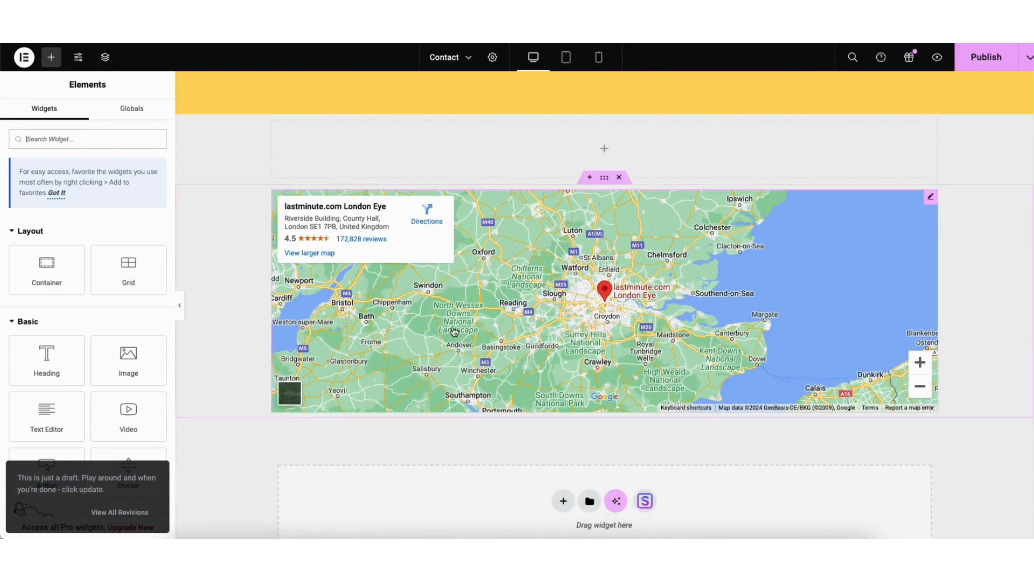
left_click(928, 197)
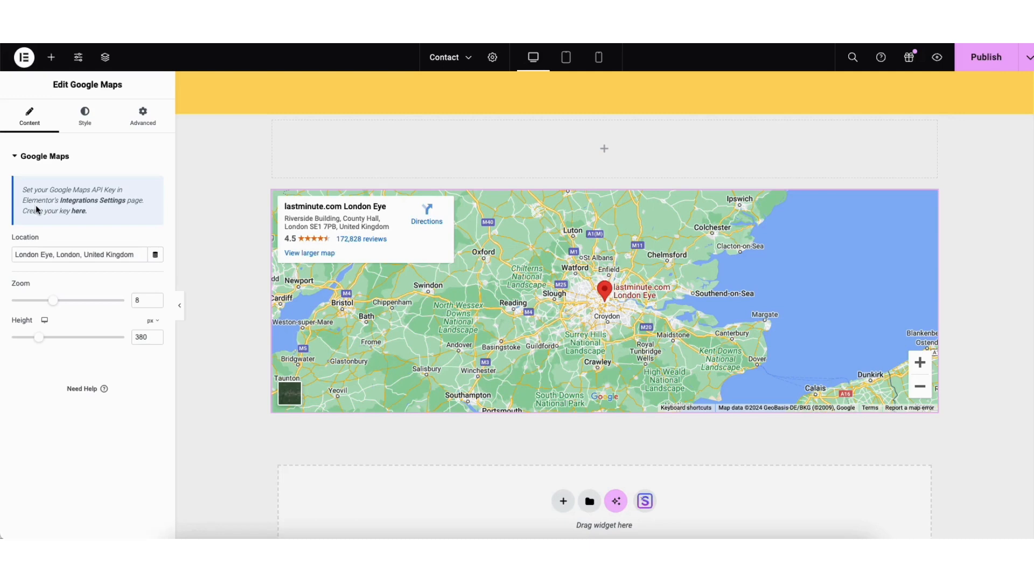
left_click(78, 216)
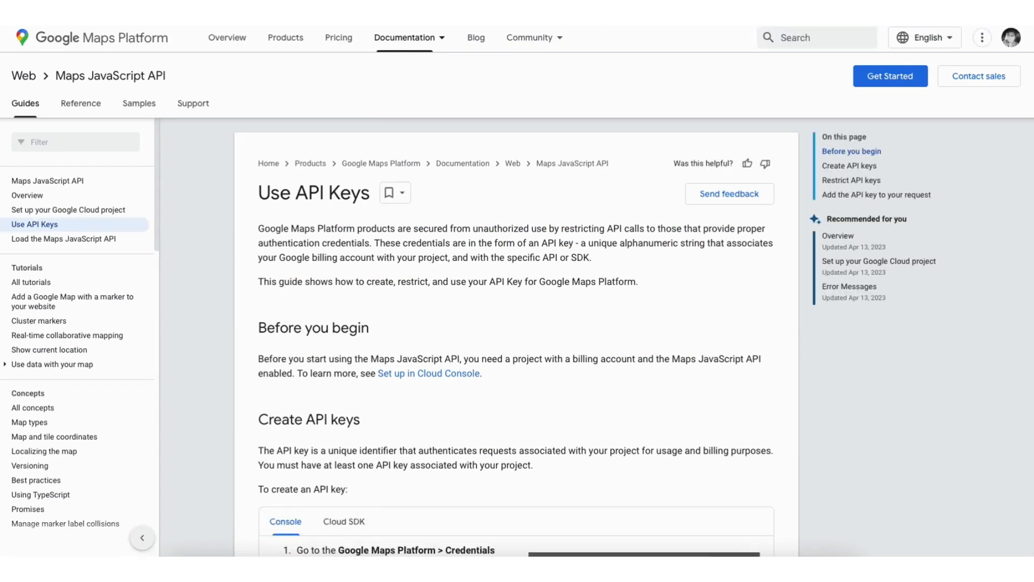
scroll(447, 327, "down", 7)
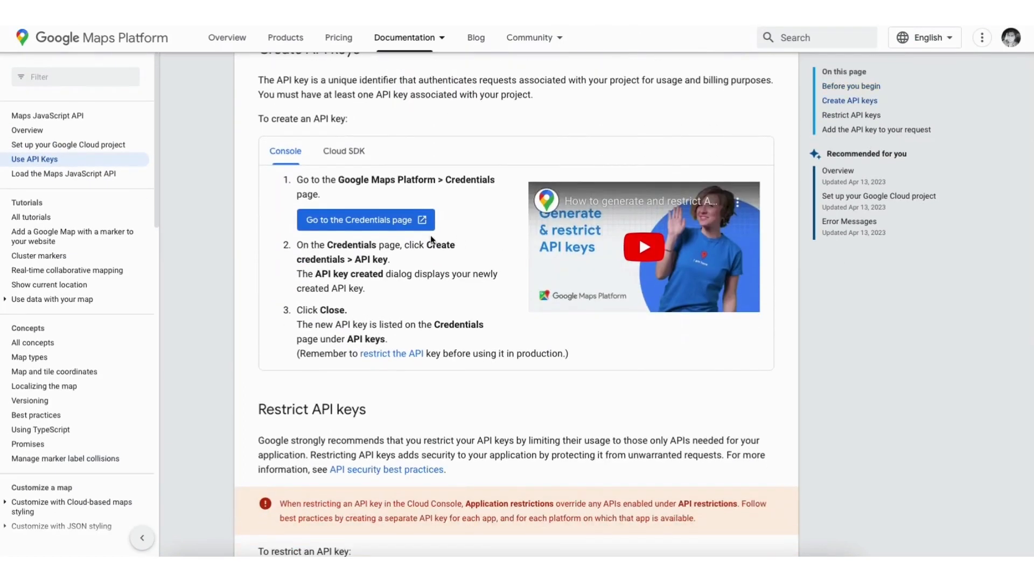
left_click(341, 220)
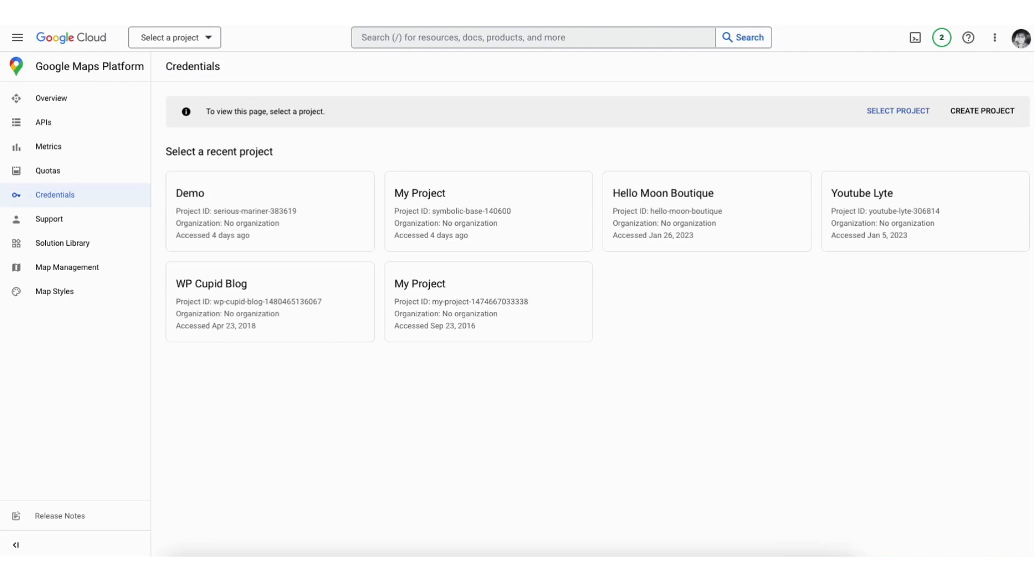
Start a new Google Cloud project and name it Demo1
left_click(982, 112)
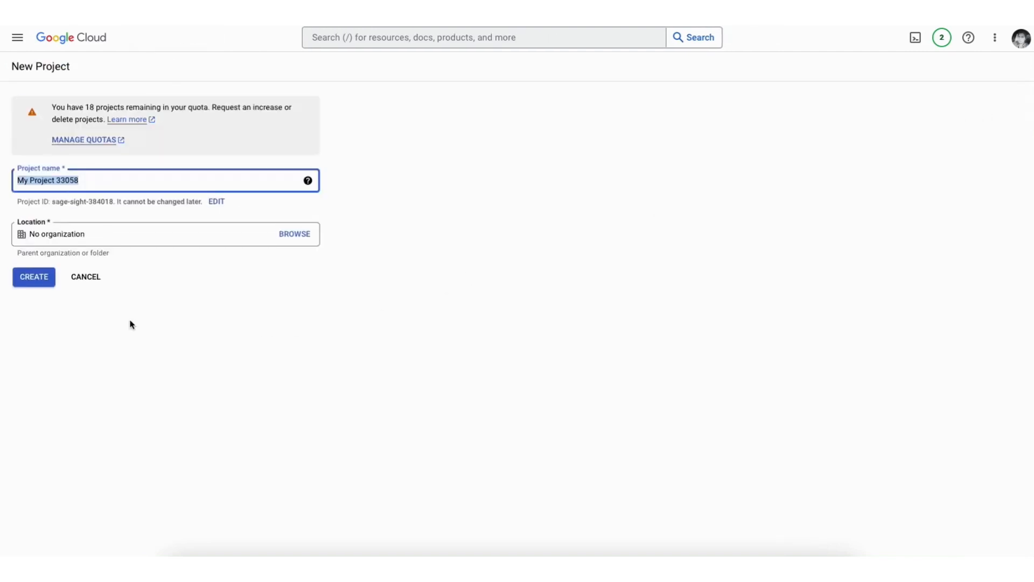
type("Demo1")
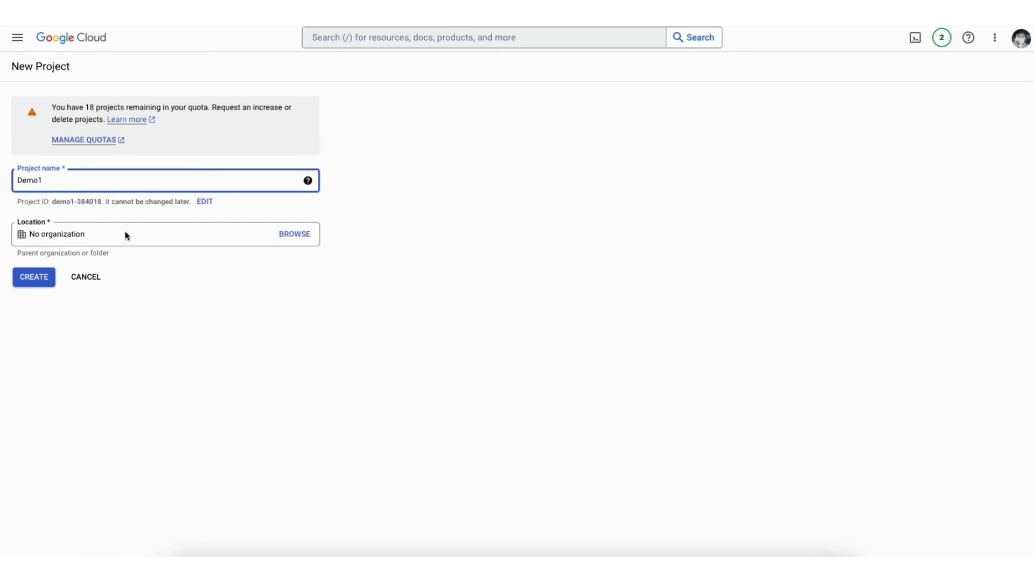
left_click(126, 236)
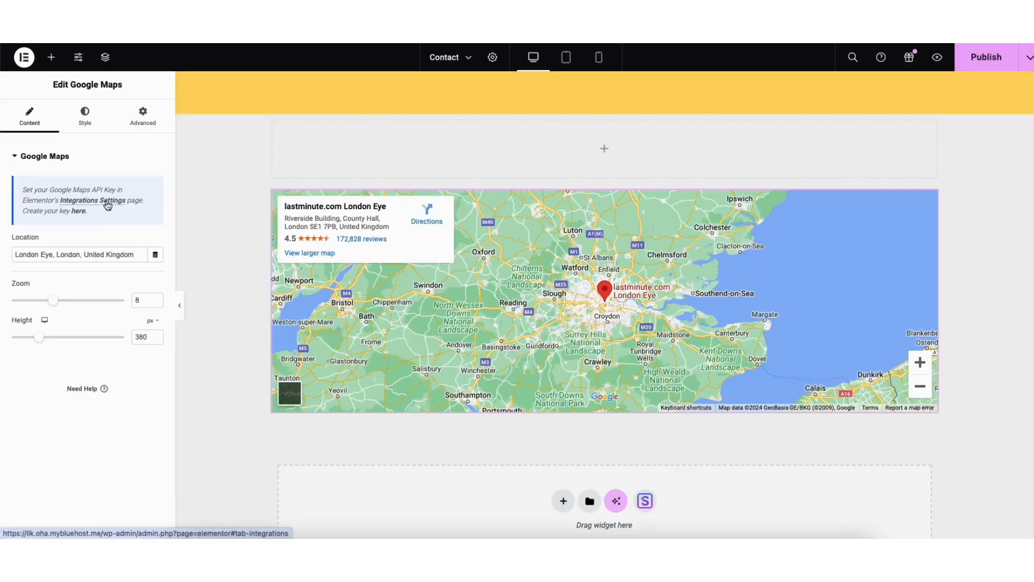
Return to the Contact page in Elementor and check the map's integrations settings and the page's publishing options
left_click(108, 203)
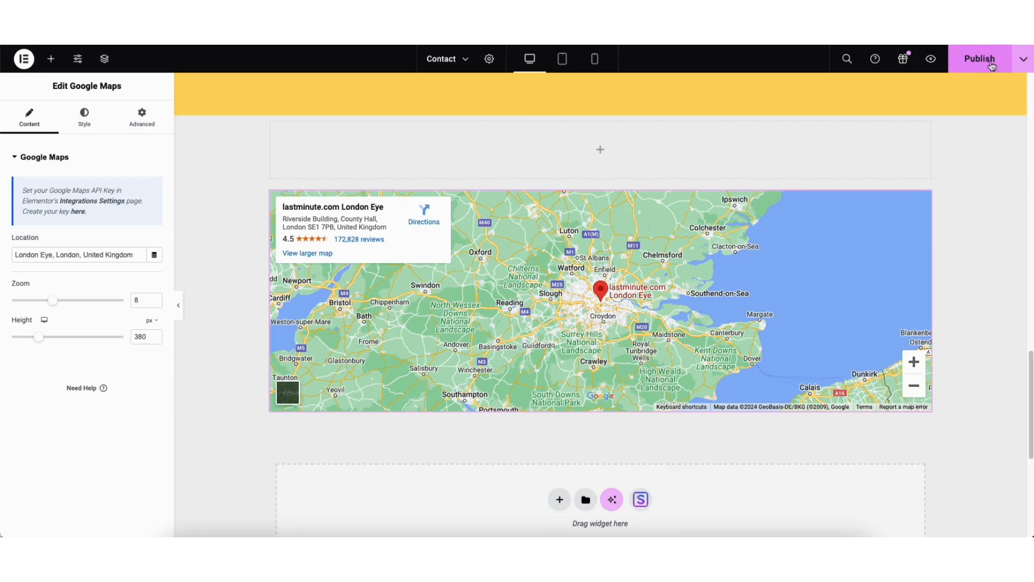
left_click(1022, 61)
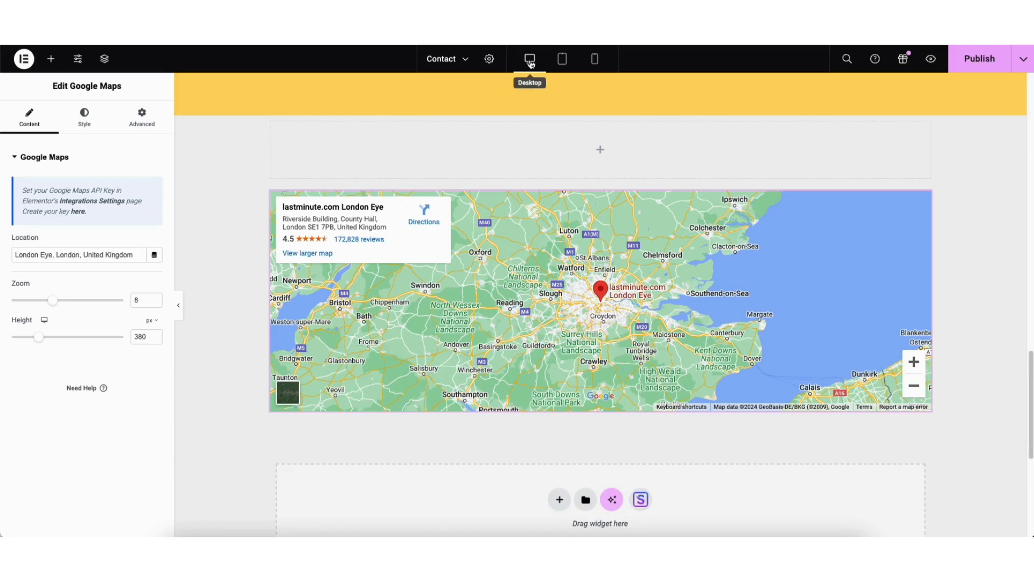
Preview the Contact page in tablet and mobile layouts and return to the desktop view
left_click_drag(1031, 368, 1022, 83)
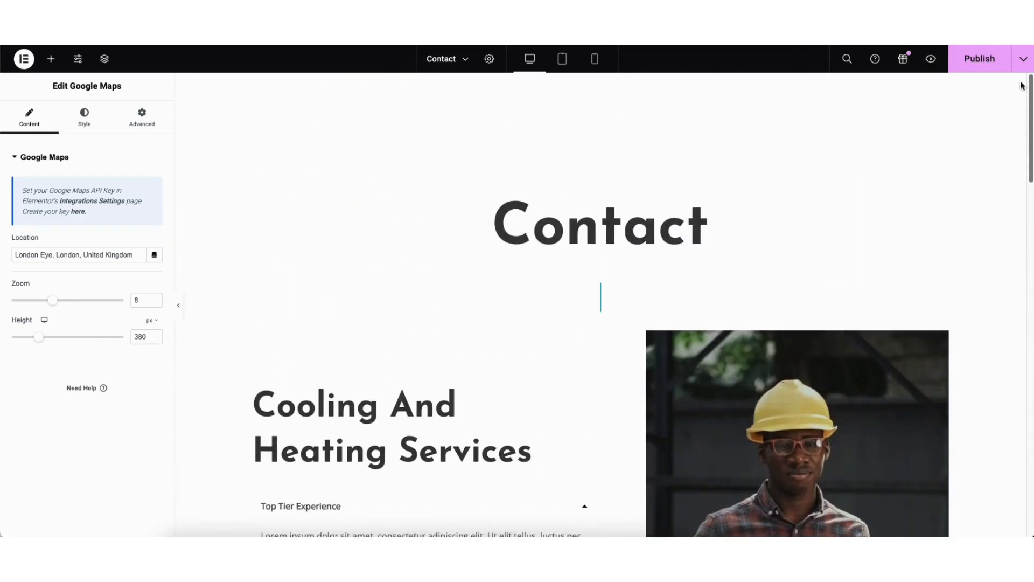
left_click(561, 59)
left_click_drag(822, 114, 801, 67)
left_click(595, 59)
left_click_drag(705, 120, 689, 75)
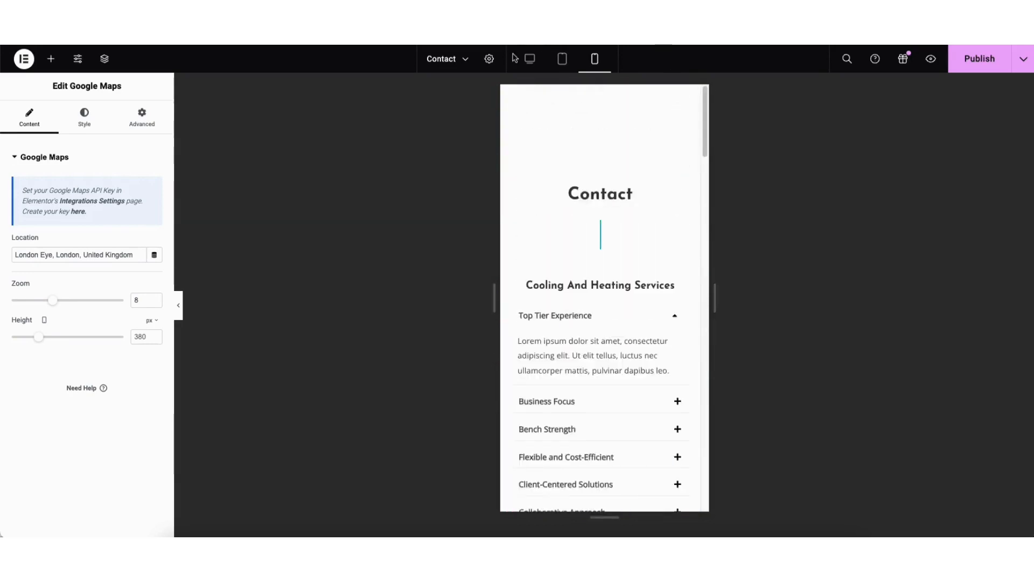
left_click(529, 58)
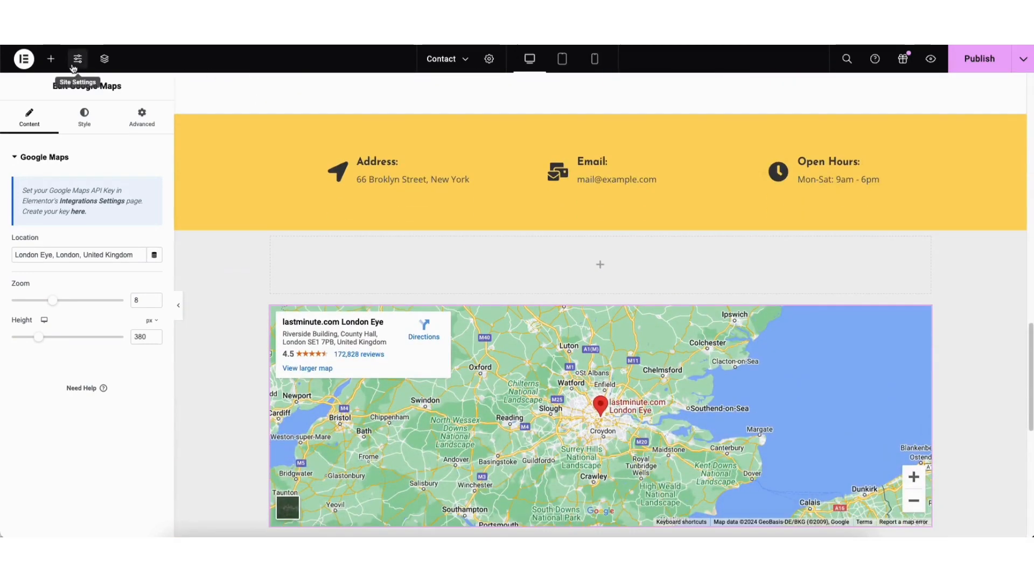
Look over Elementor's site settings and the Contact page's revision history
left_click(78, 61)
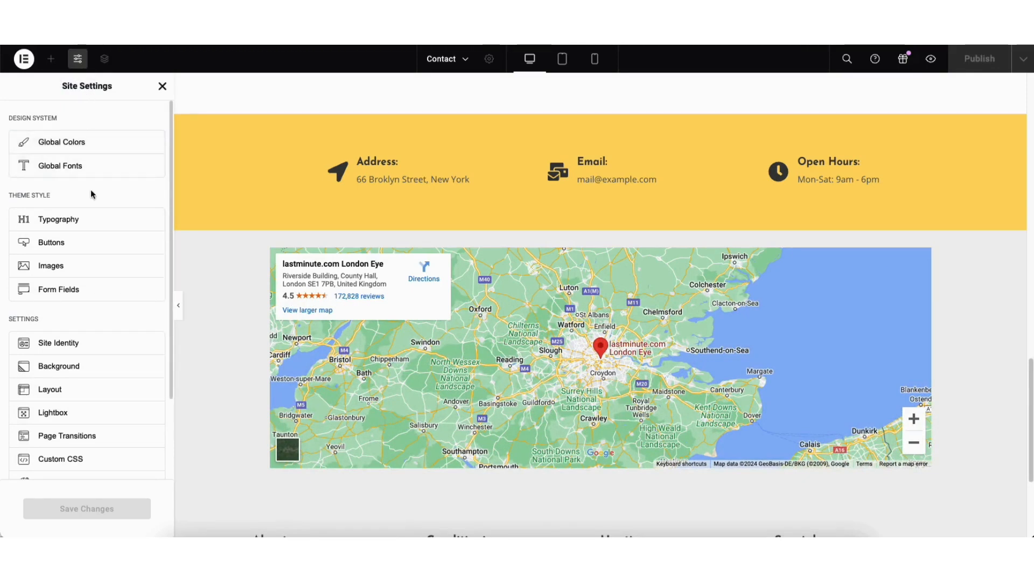
left_click(161, 86)
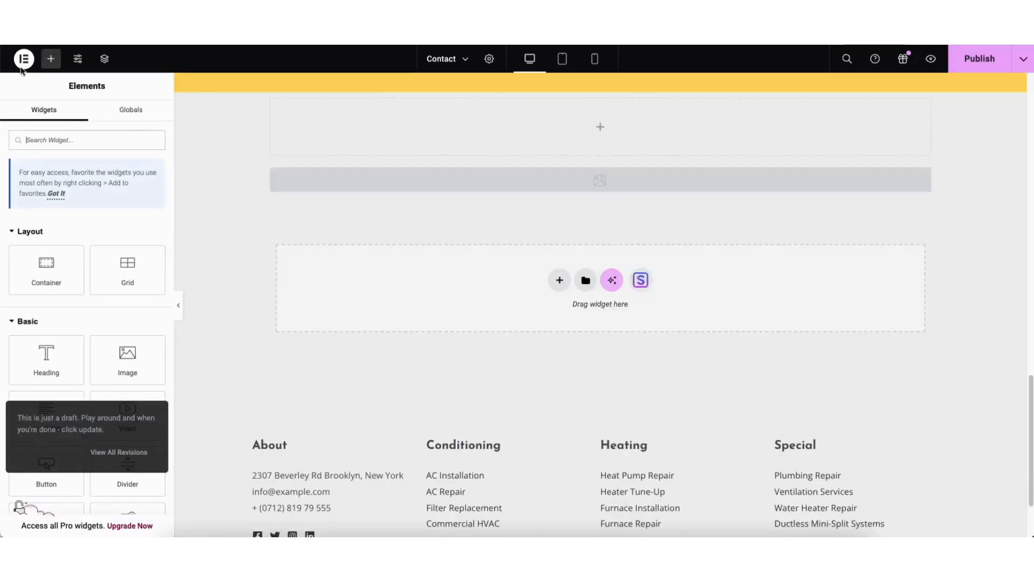
left_click(24, 59)
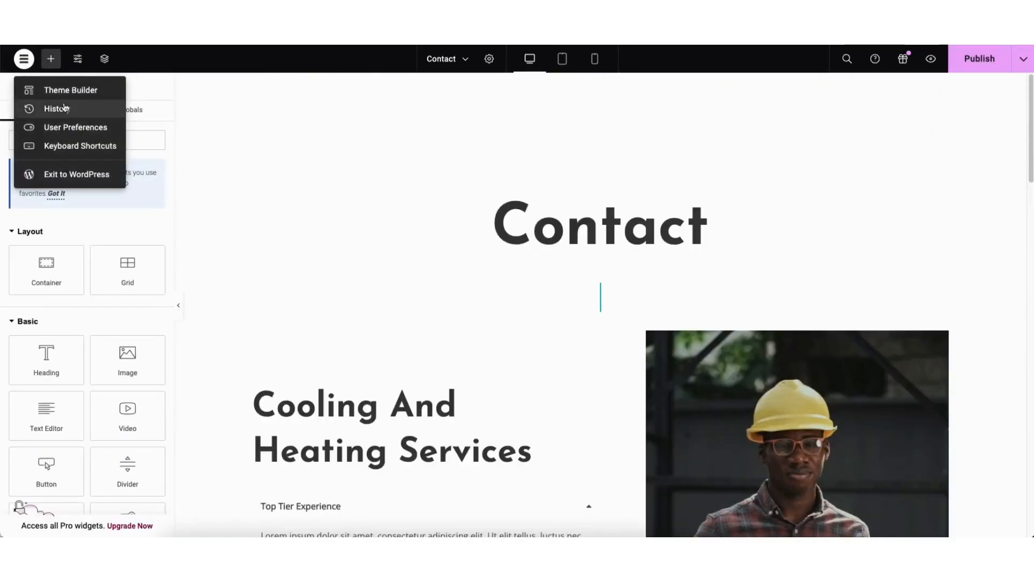
left_click(63, 108)
left_click(125, 110)
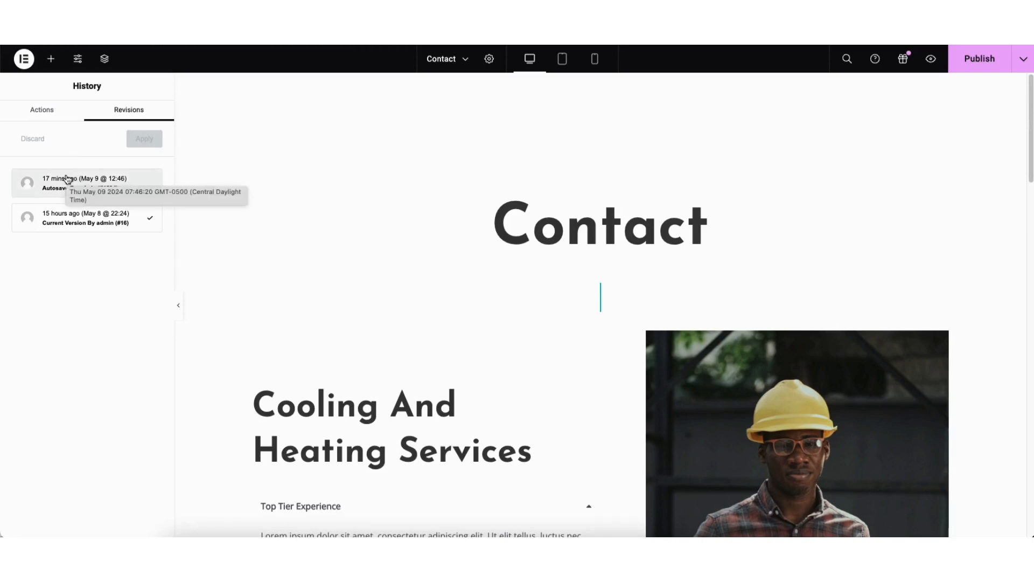
Exit Elementor to the WordPress admin and open the list of all pages
left_click(24, 59)
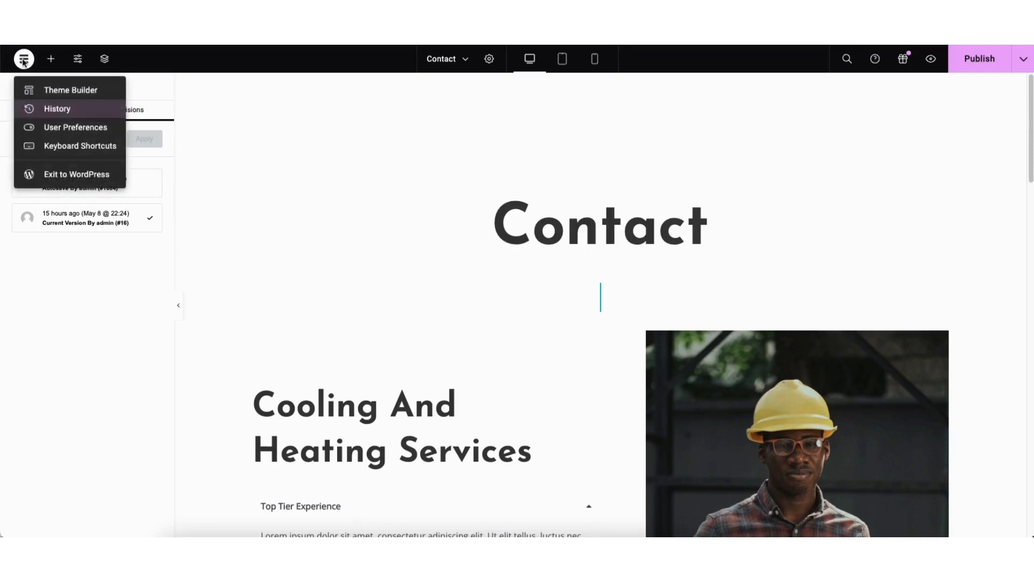
left_click(62, 175)
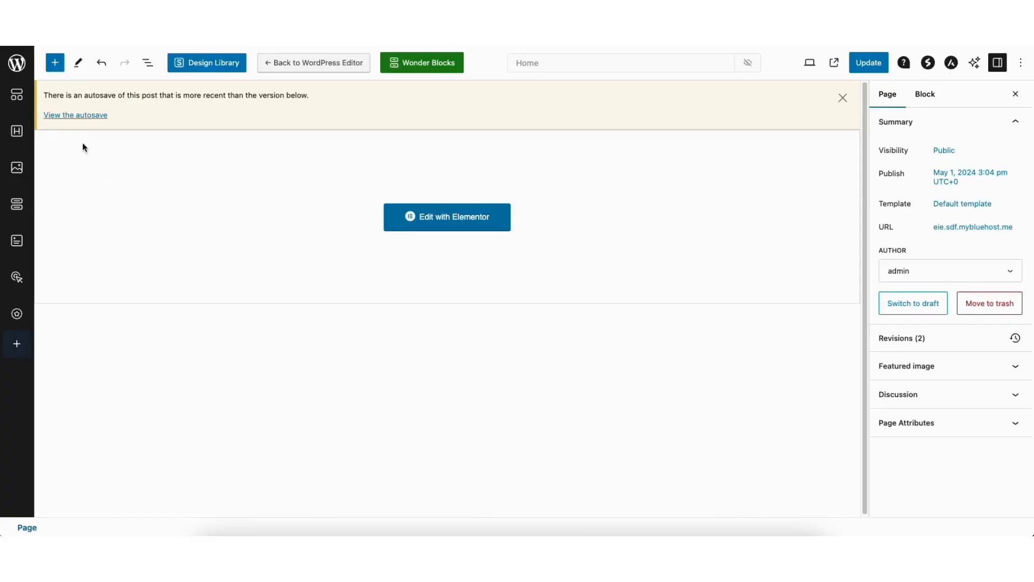
left_click(17, 63)
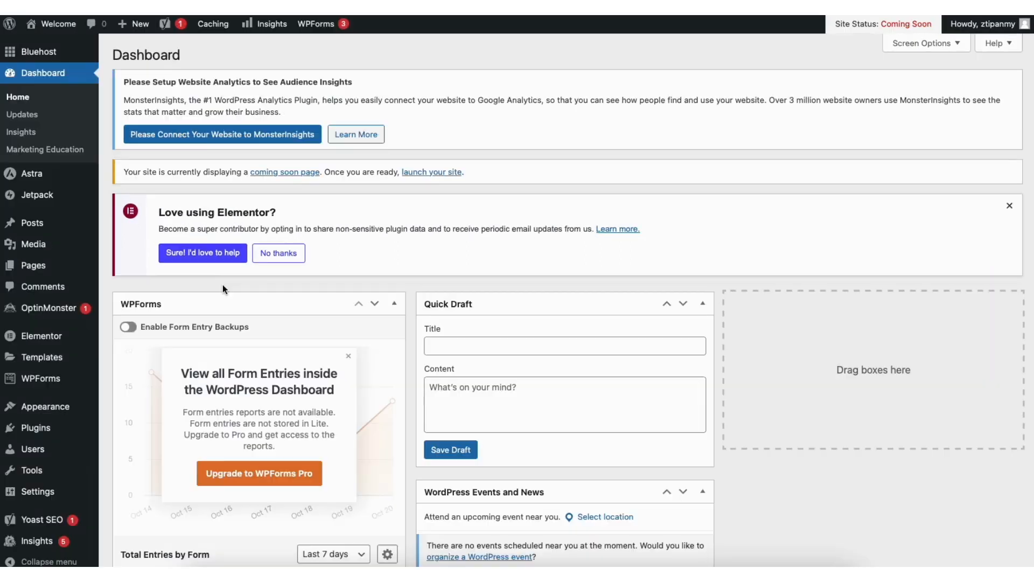
mouse_move(45, 269)
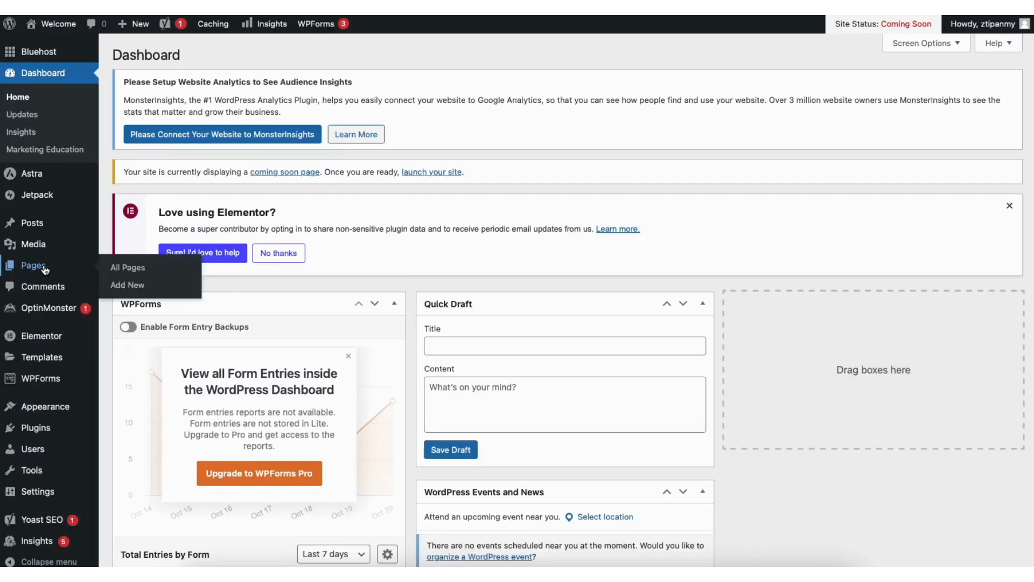
left_click(135, 268)
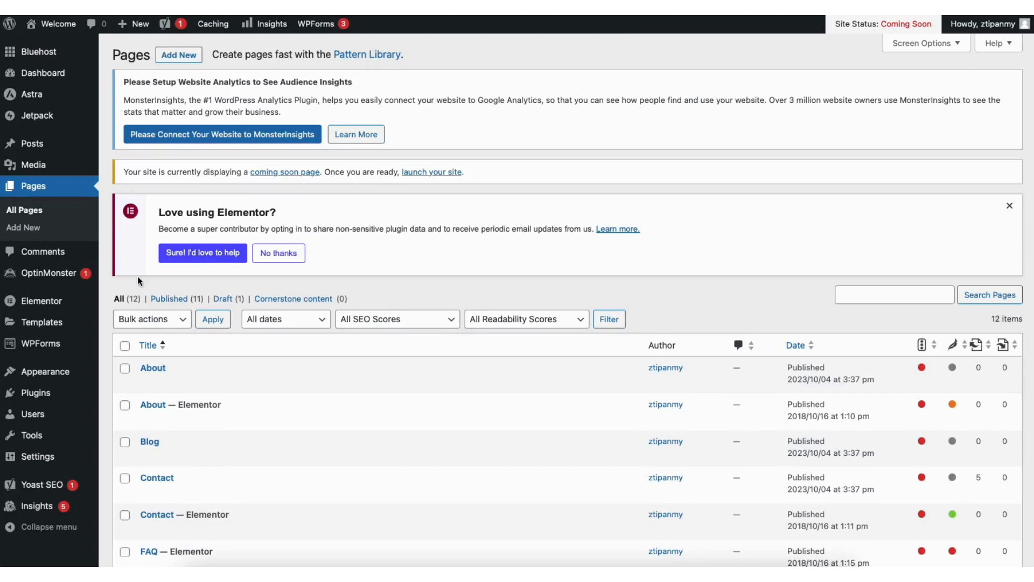
Browse the images stored in the WordPress media library
mouse_move(30, 170)
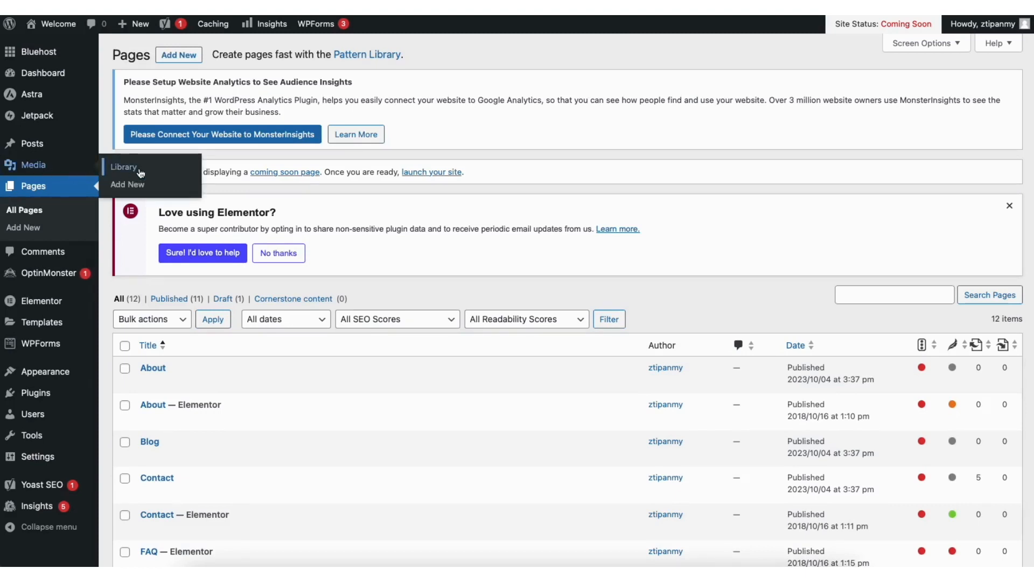
left_click(123, 167)
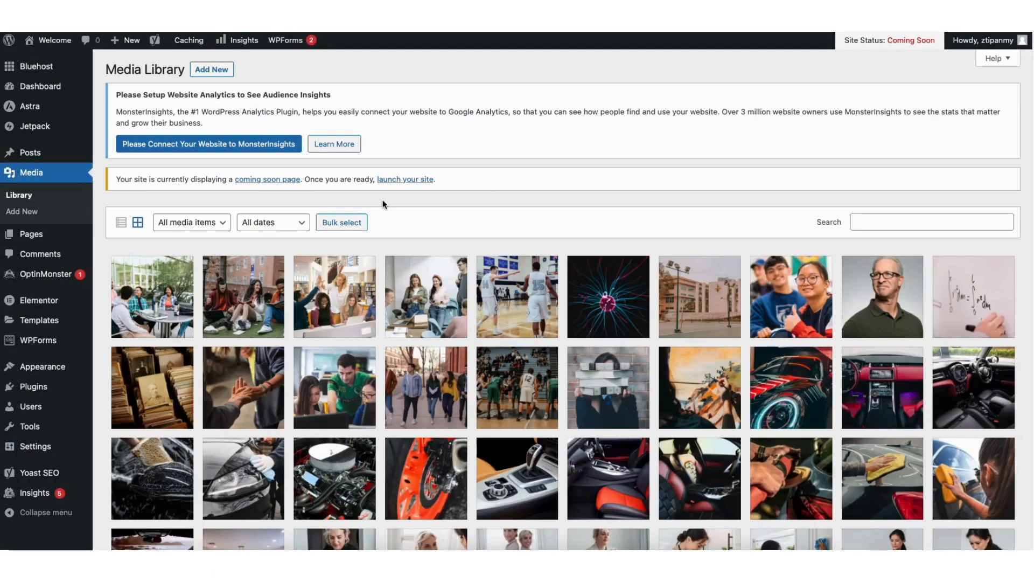
scroll(1027, 197, "down", 5)
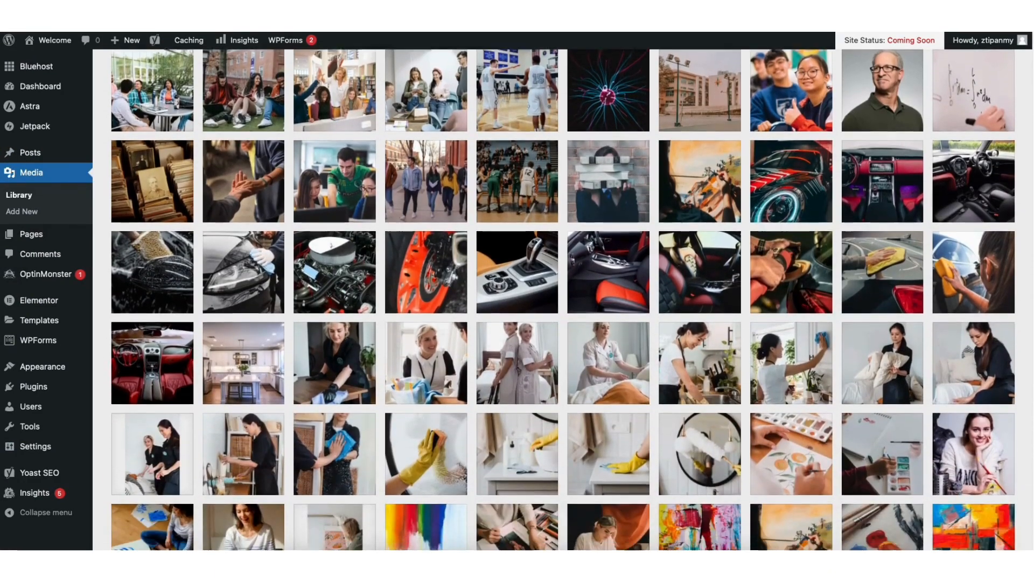
scroll(1028, 197, "up", 3)
scroll(1027, 197, "up", 2)
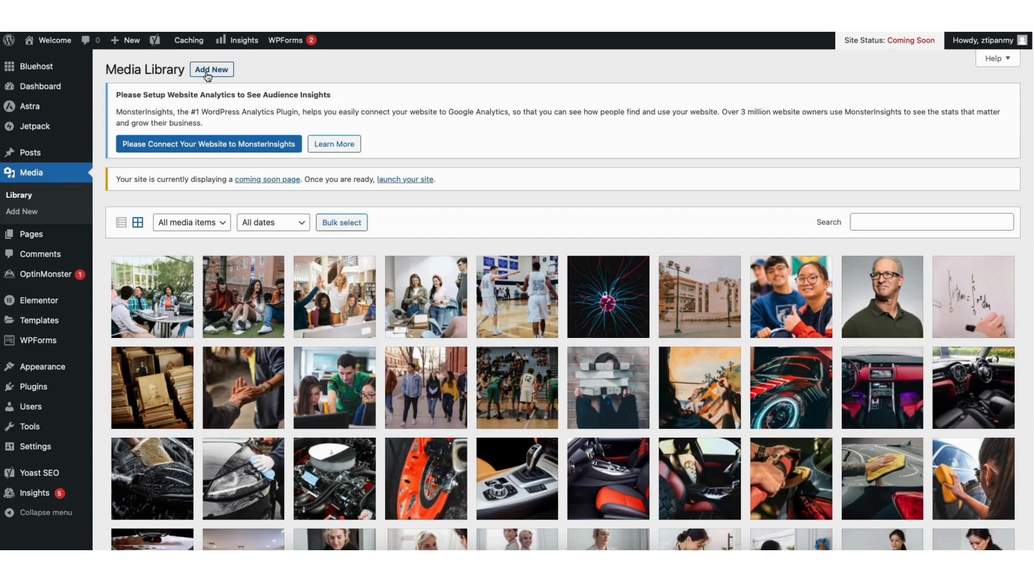
Review the site's lists of all posts and comments
mouse_move(38, 155)
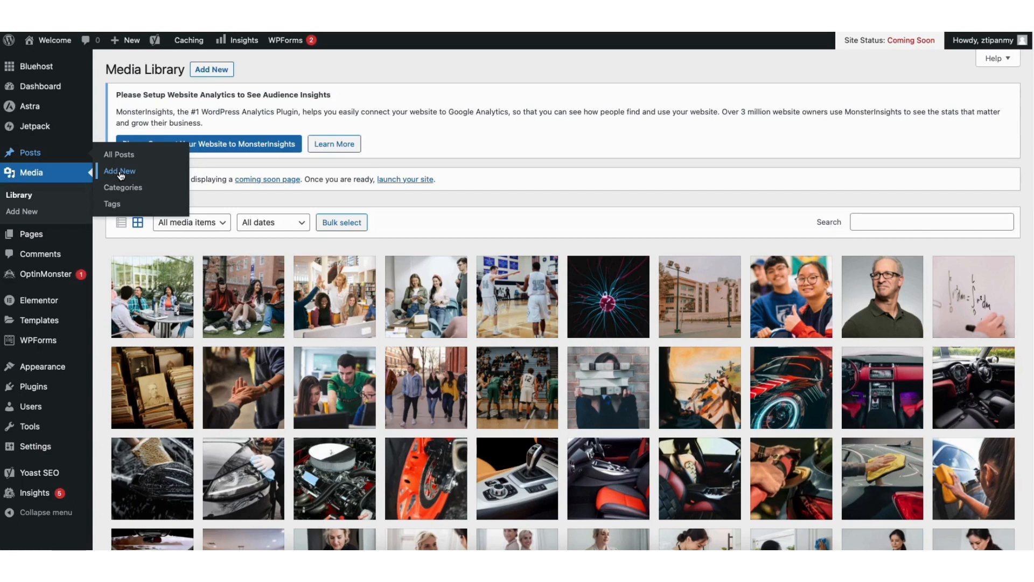
left_click(124, 159)
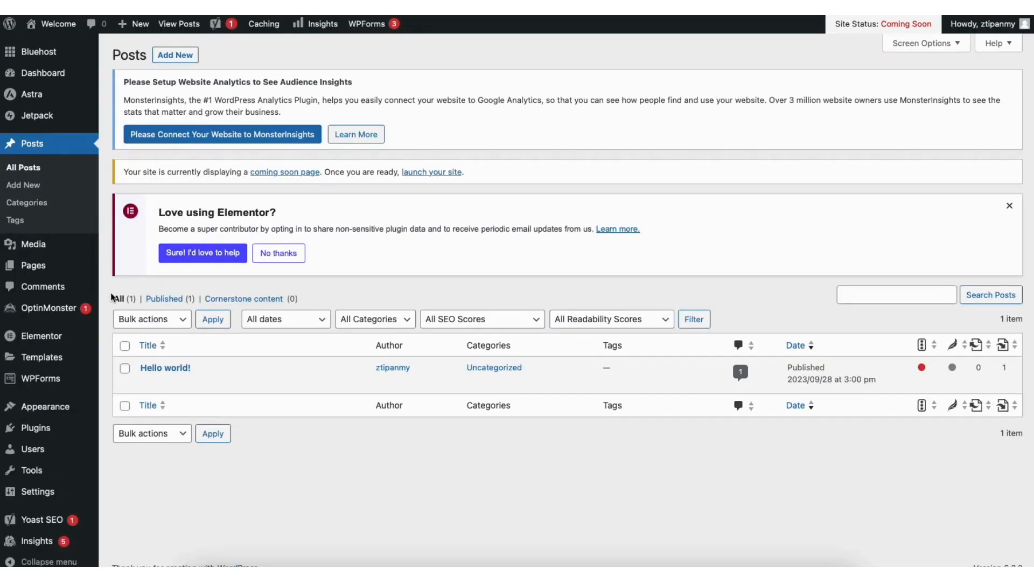
left_click(53, 288)
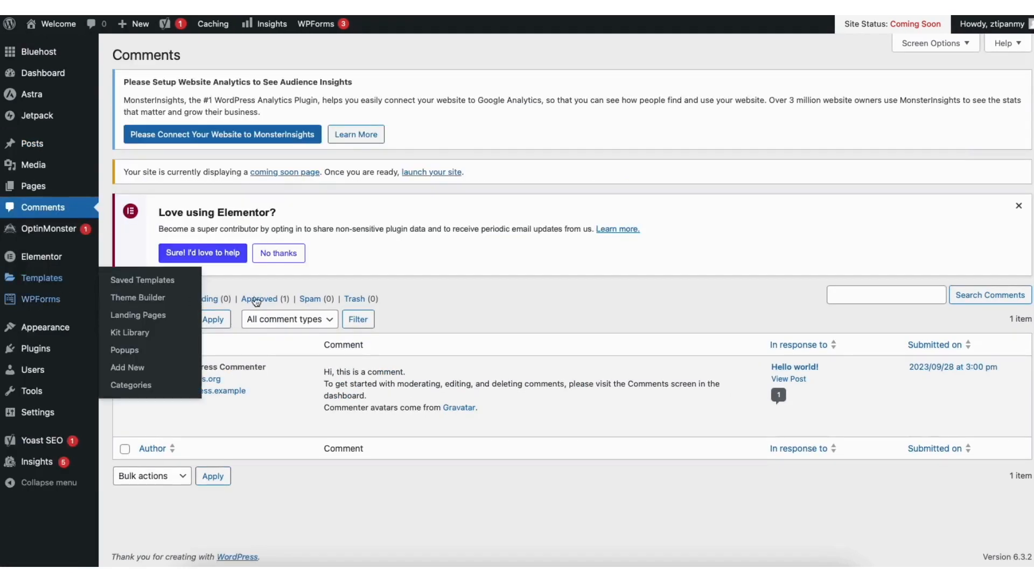
mouse_move(381, 429)
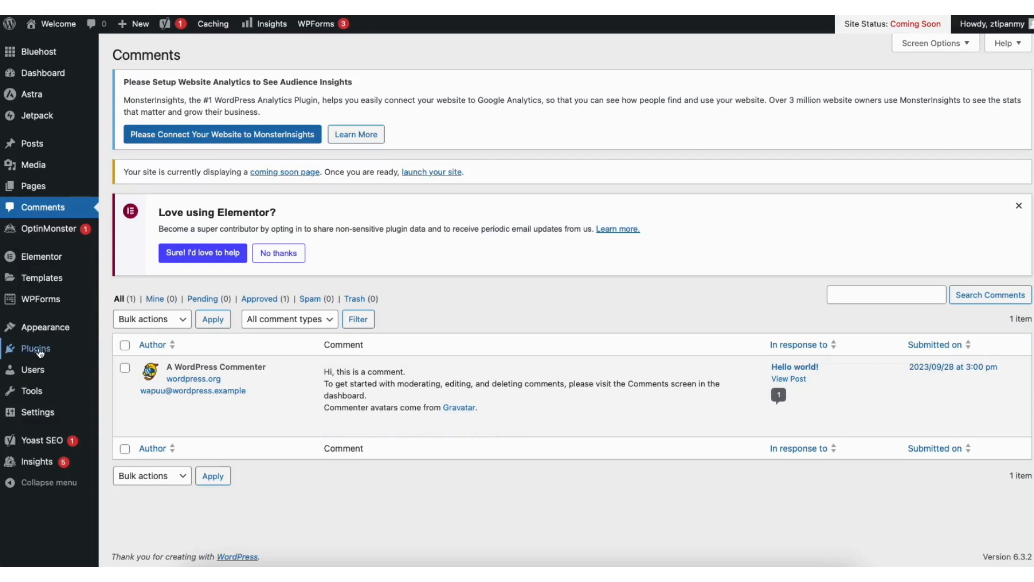
Open the page for adding new plugins and browse the featured plugins
mouse_move(38, 353)
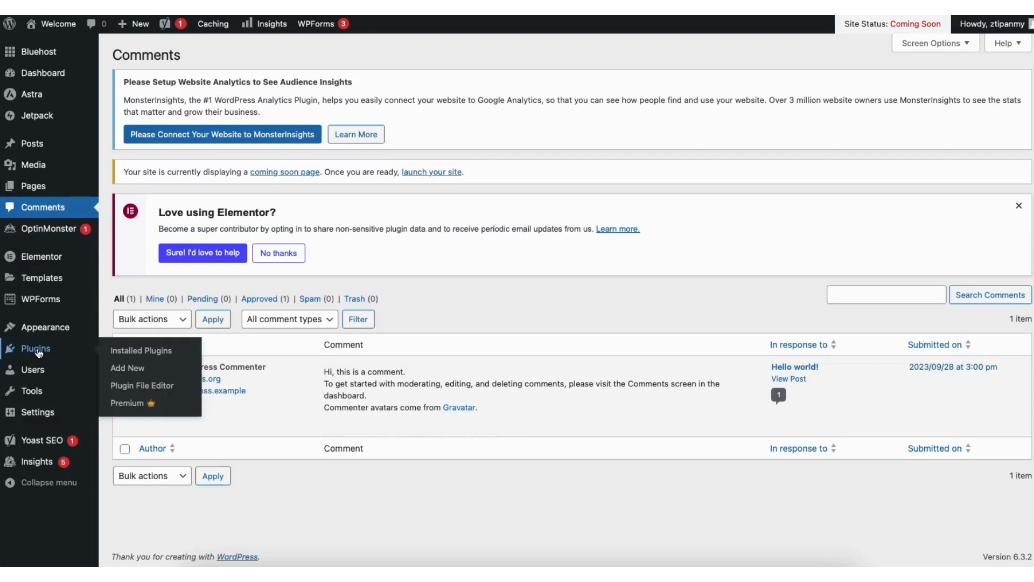
left_click(133, 366)
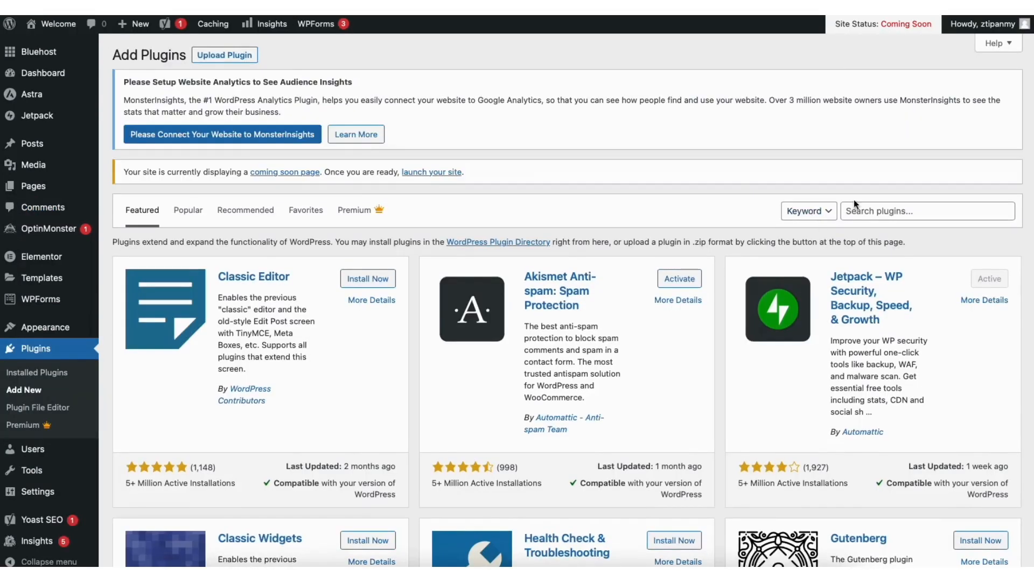
scroll(517, 300, "down", 5)
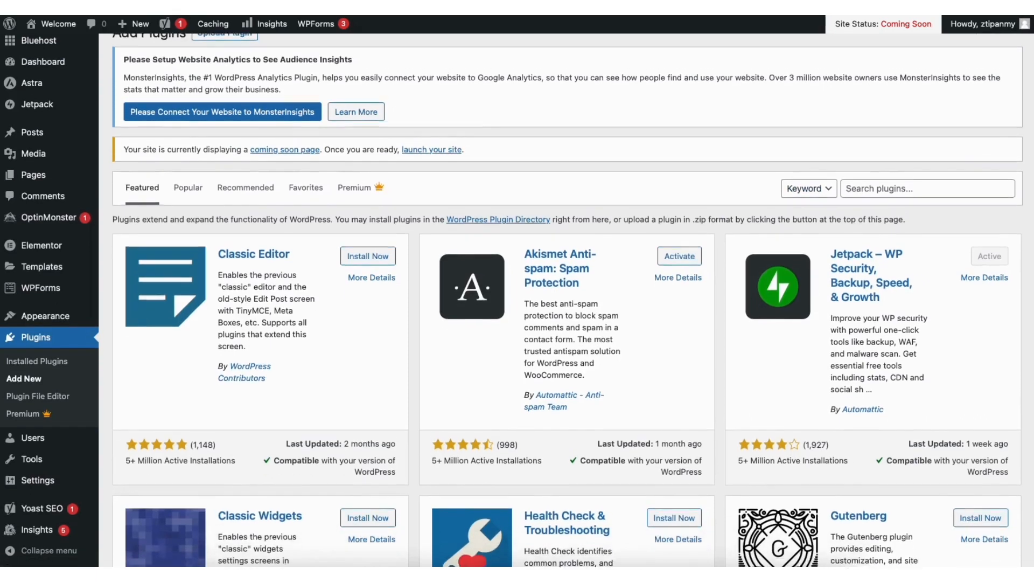
scroll(567, 300, "down", 1)
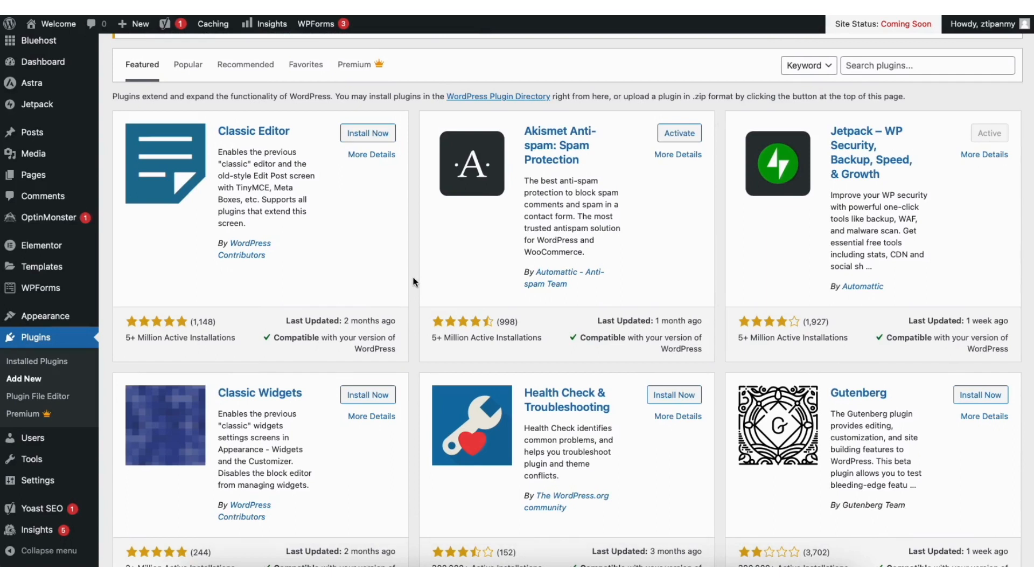
Open the site's navigation menu settings and select Primary Menu for editing
mouse_move(62, 320)
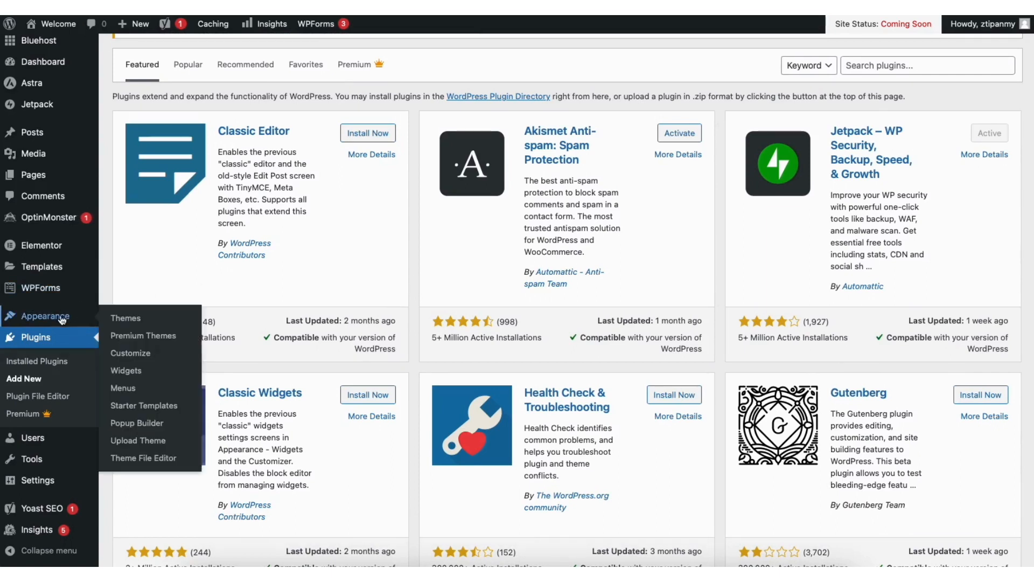
left_click(123, 388)
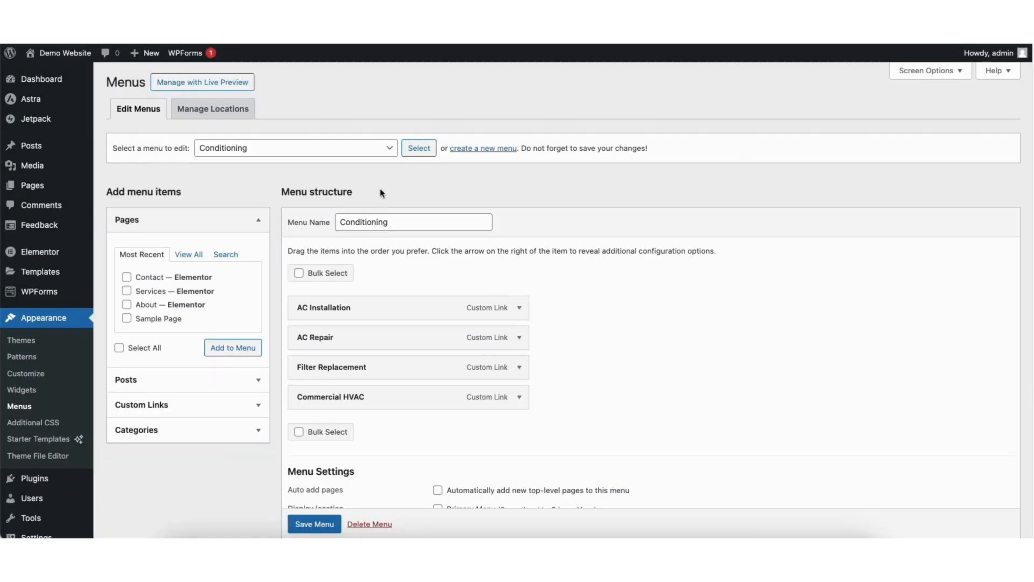
left_click(247, 152)
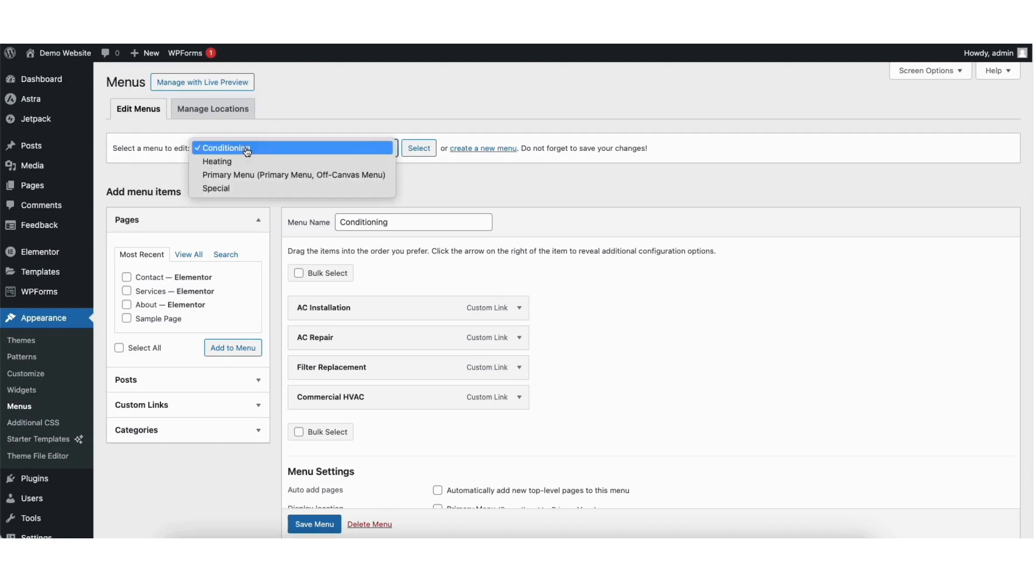
left_click(271, 179)
left_click(420, 149)
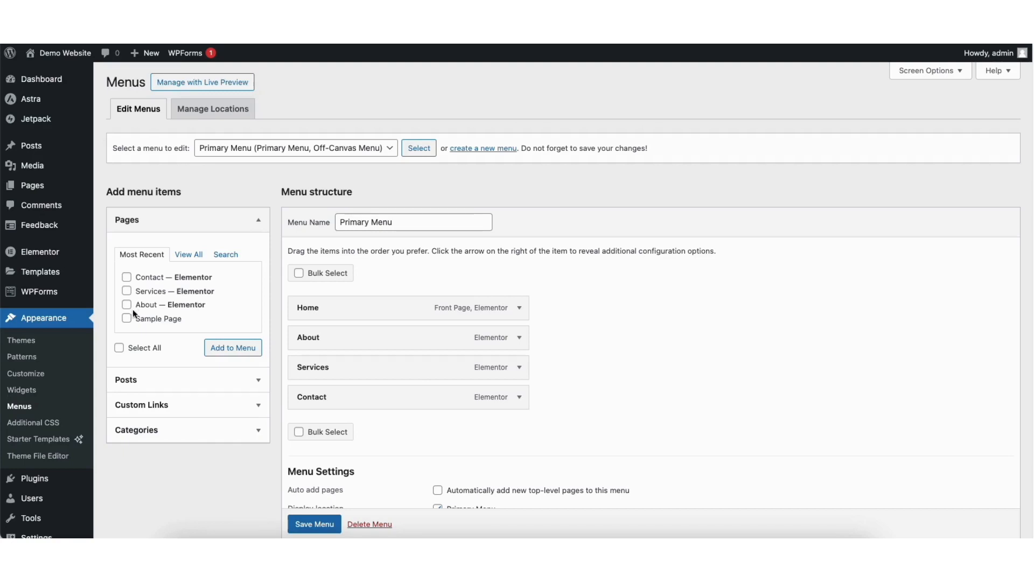
Add Sample Page to the Primary Menu between Services and Contact, and view its item settings
left_click(216, 348)
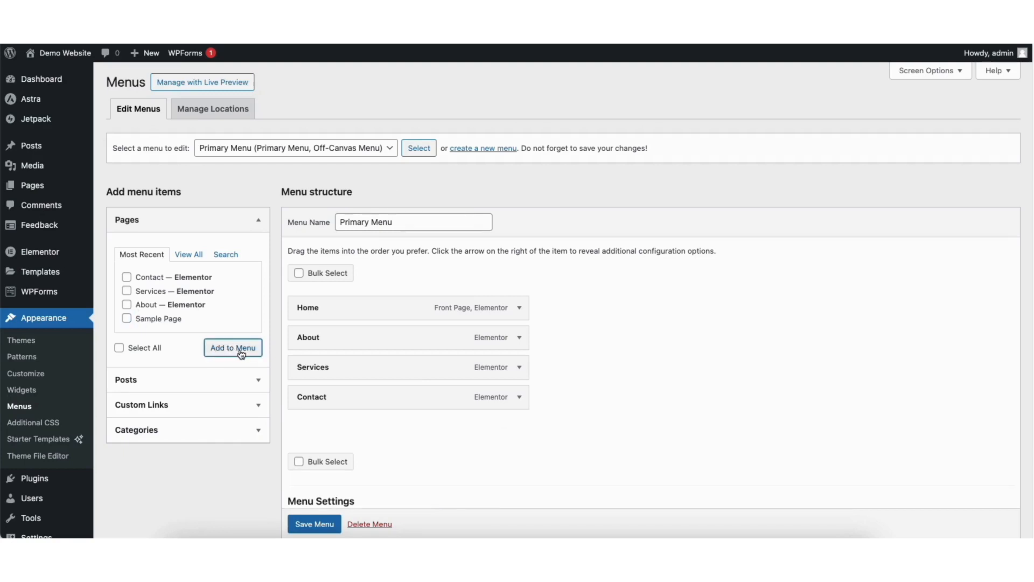
left_click_drag(358, 427, 353, 400)
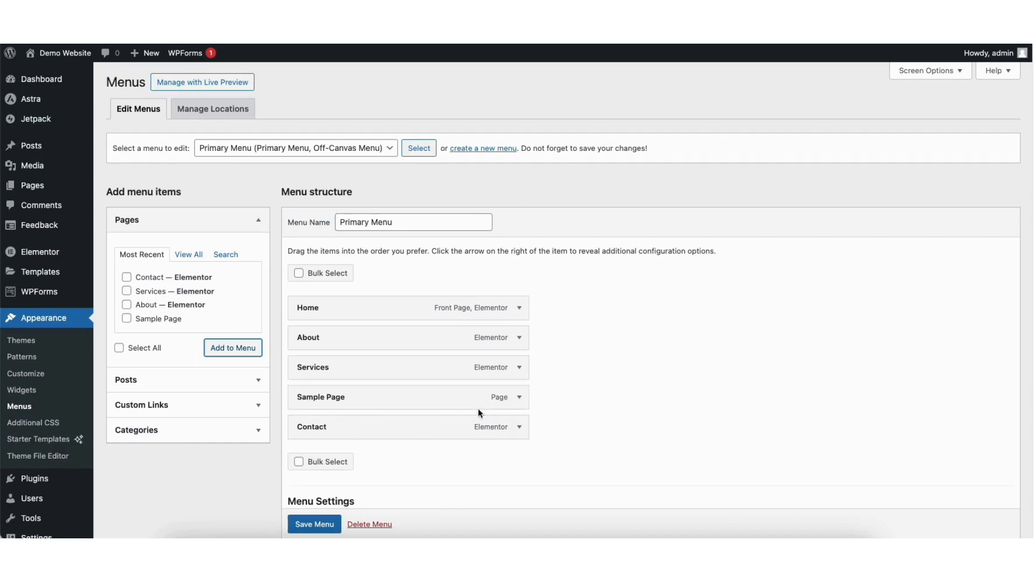
left_click(519, 397)
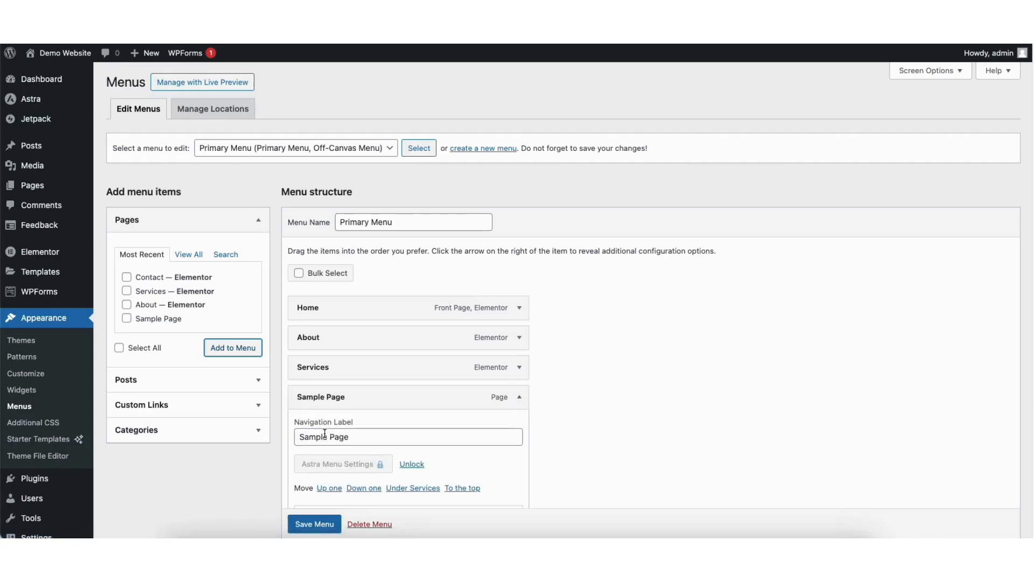
scroll(1030, 237, "down", 1)
scroll(436, 423, "down", 3)
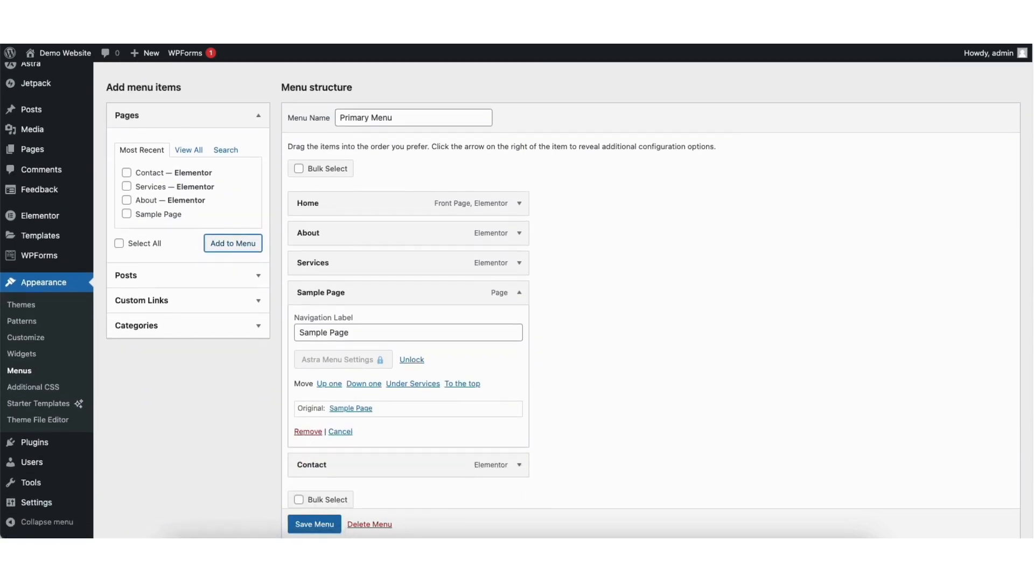
scroll(481, 219, "up", 4)
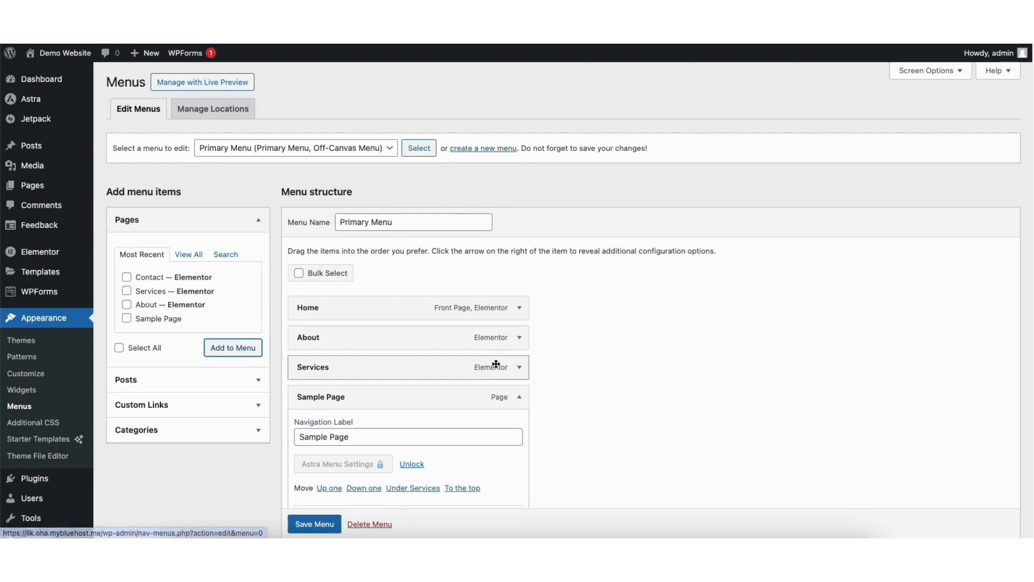
Nest Sample Page under Services, add a second Sample Page as another Services sub item, and save the menu
left_click(519, 397)
left_click_drag(312, 400, 334, 396)
left_click(127, 318)
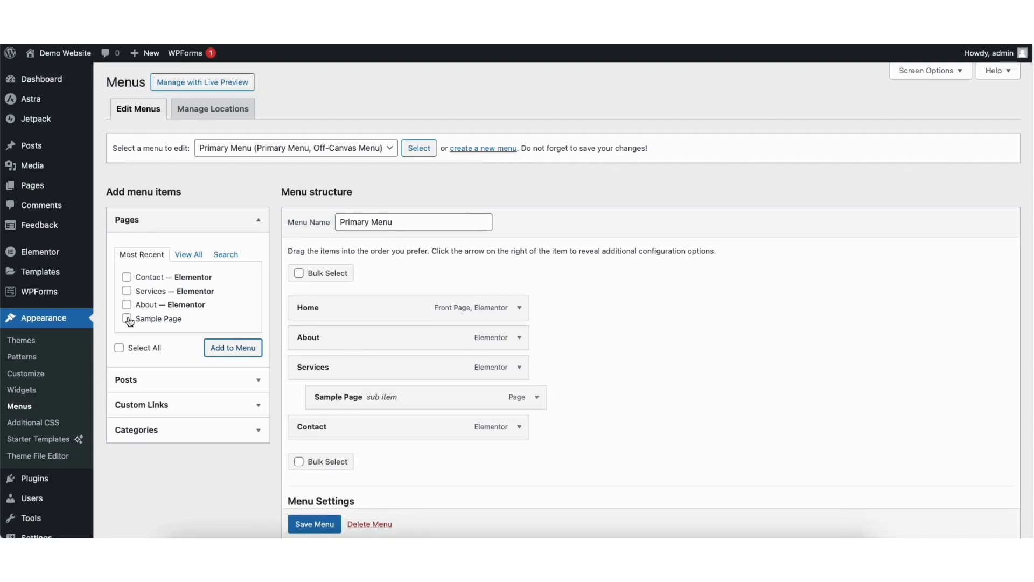
left_click(235, 347)
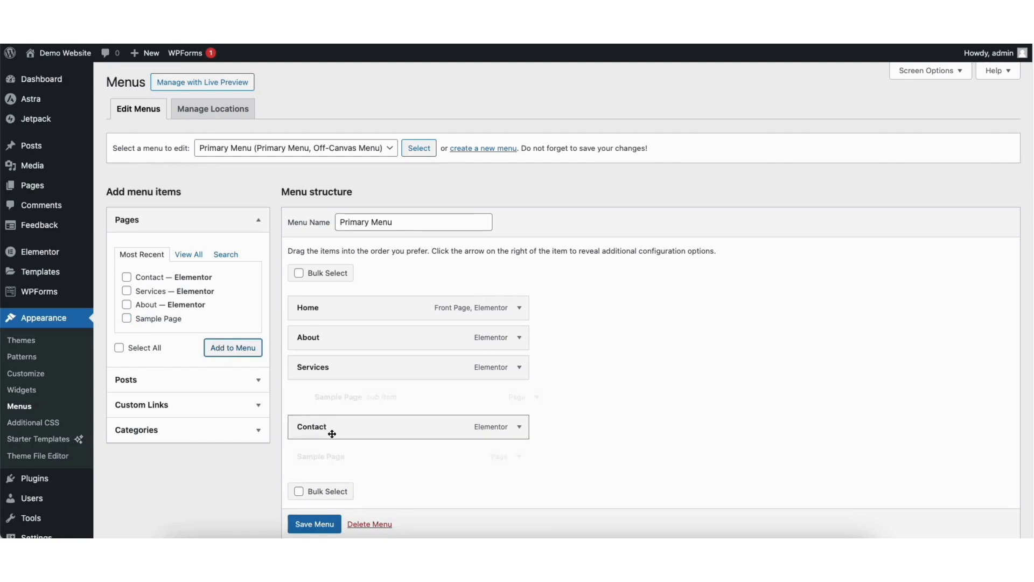
left_click_drag(334, 457, 355, 425)
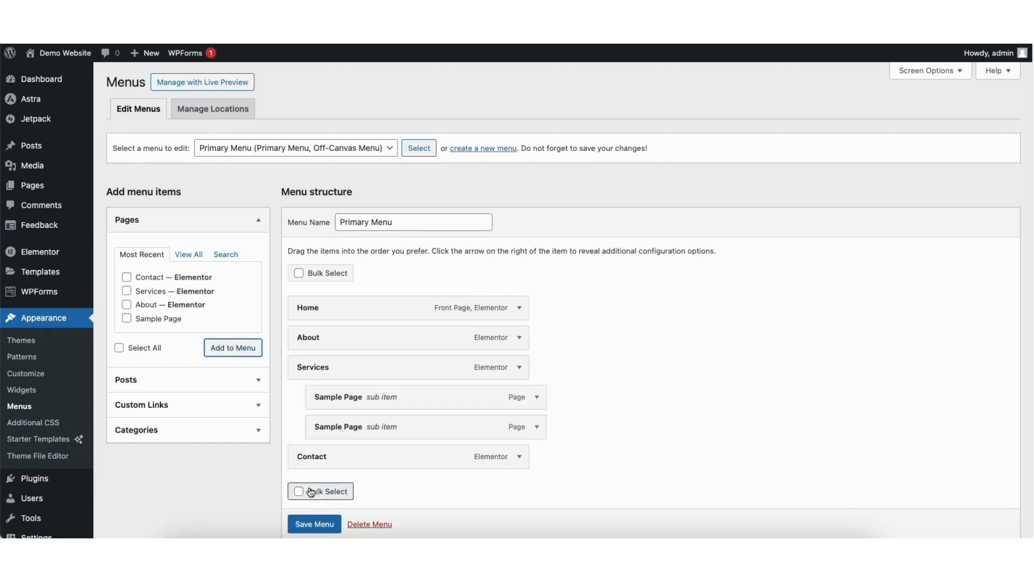
left_click(312, 524)
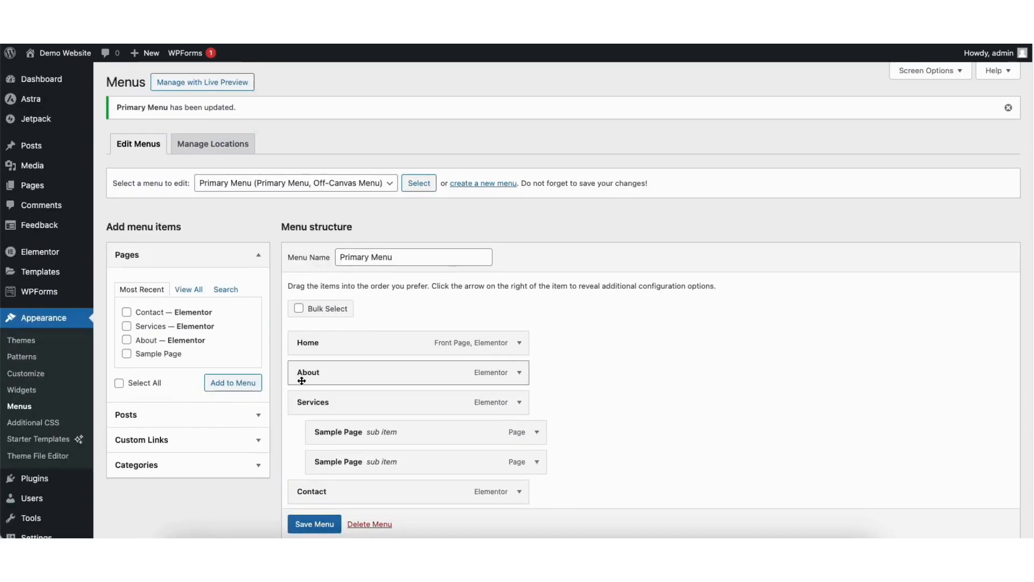
Visit the site to check the updated navigation menu
mouse_move(65, 53)
left_click(44, 73)
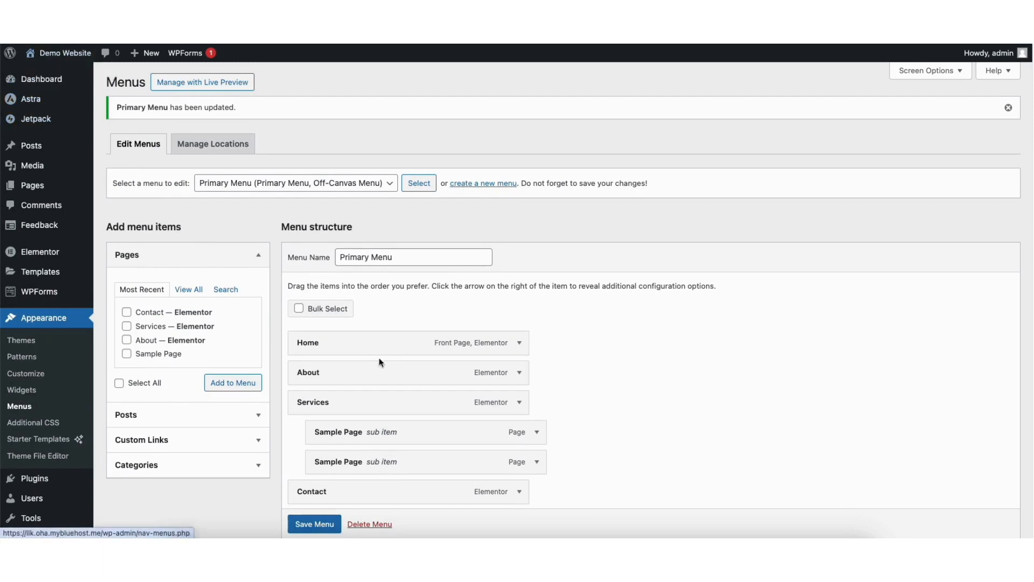
mouse_move(539, 93)
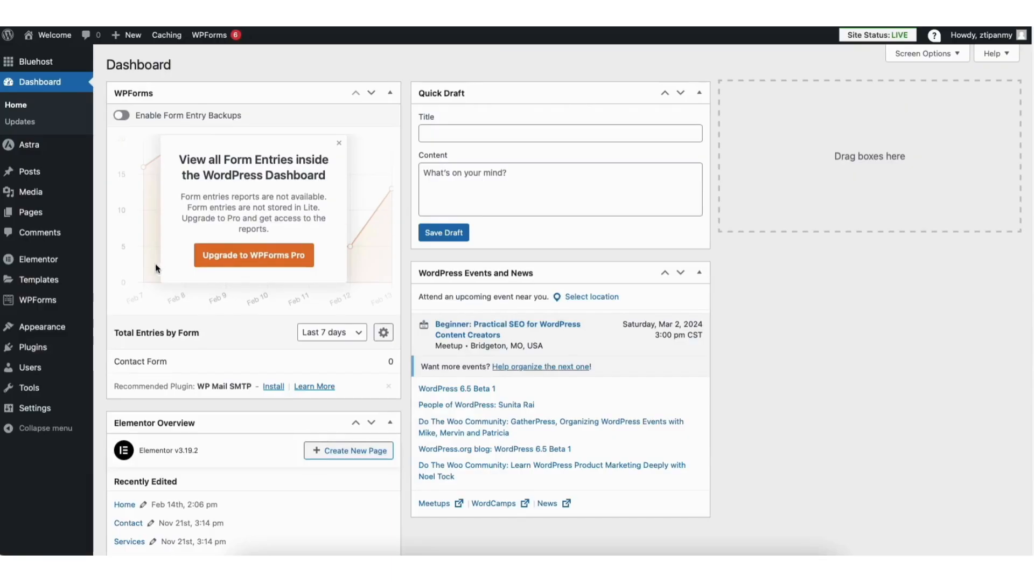
Open the Footer Builder in the theme customizer and examine the About widget's content and design settings
mouse_move(43, 334)
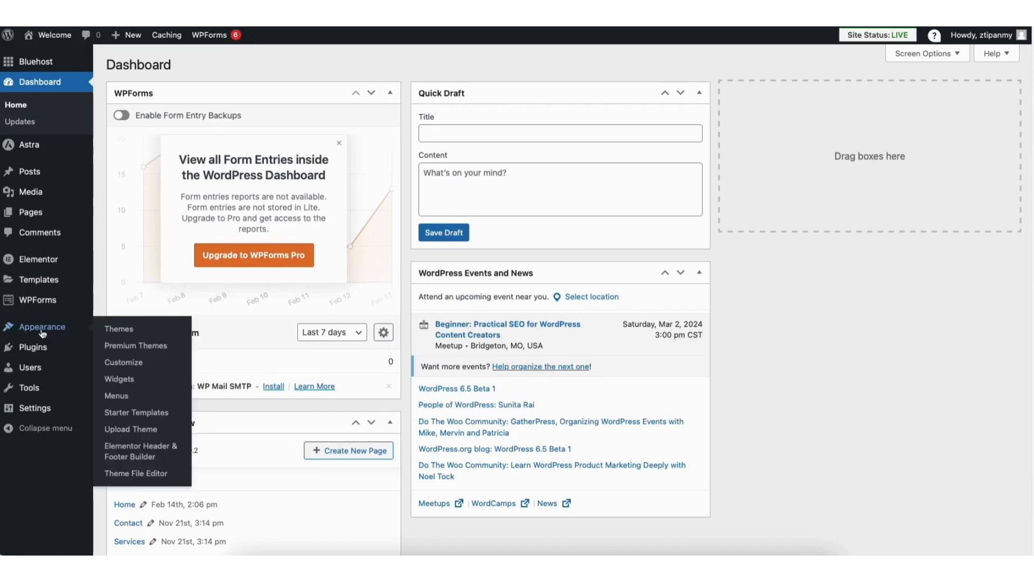
left_click(120, 361)
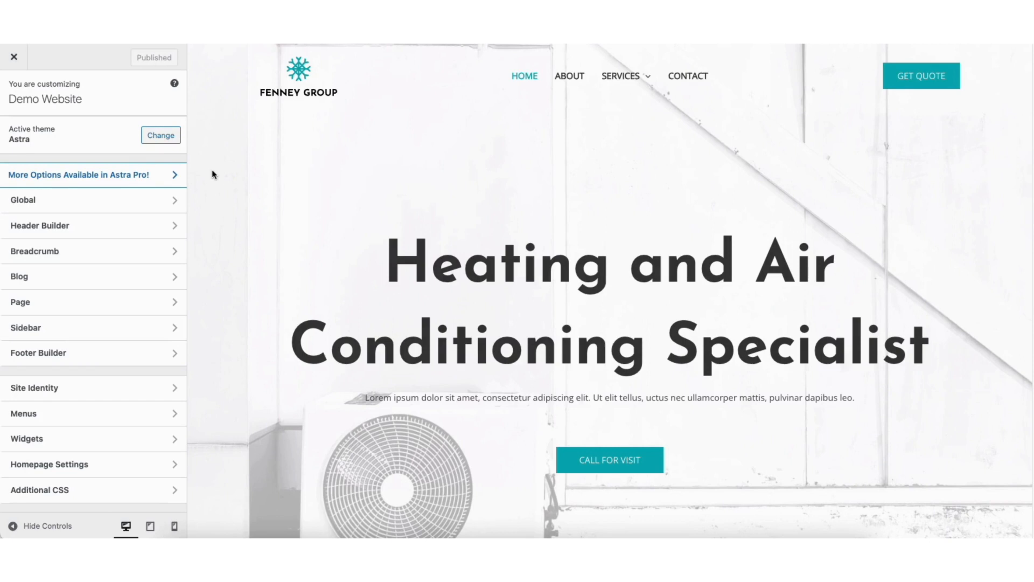
left_click(52, 354)
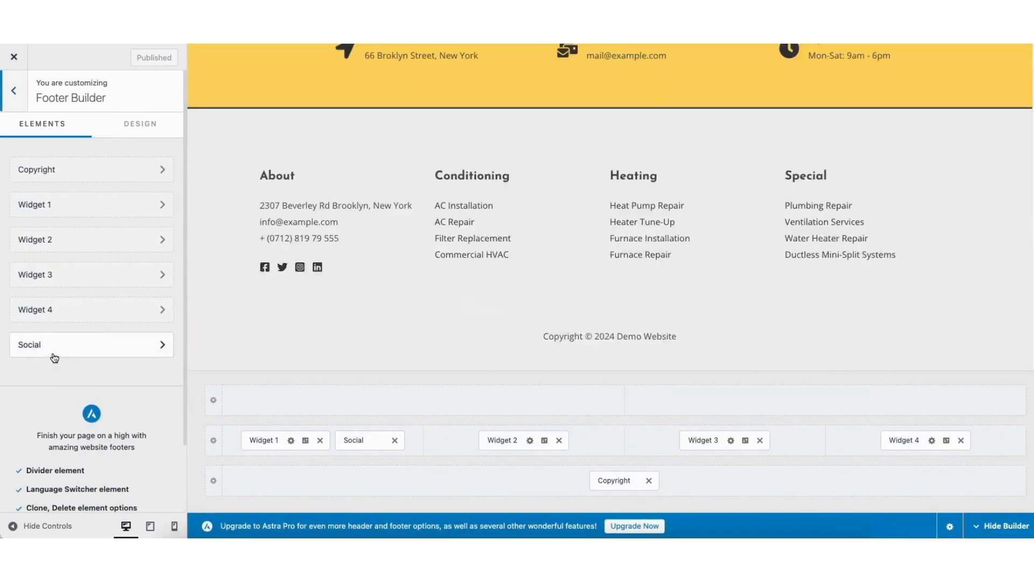
left_click(267, 177)
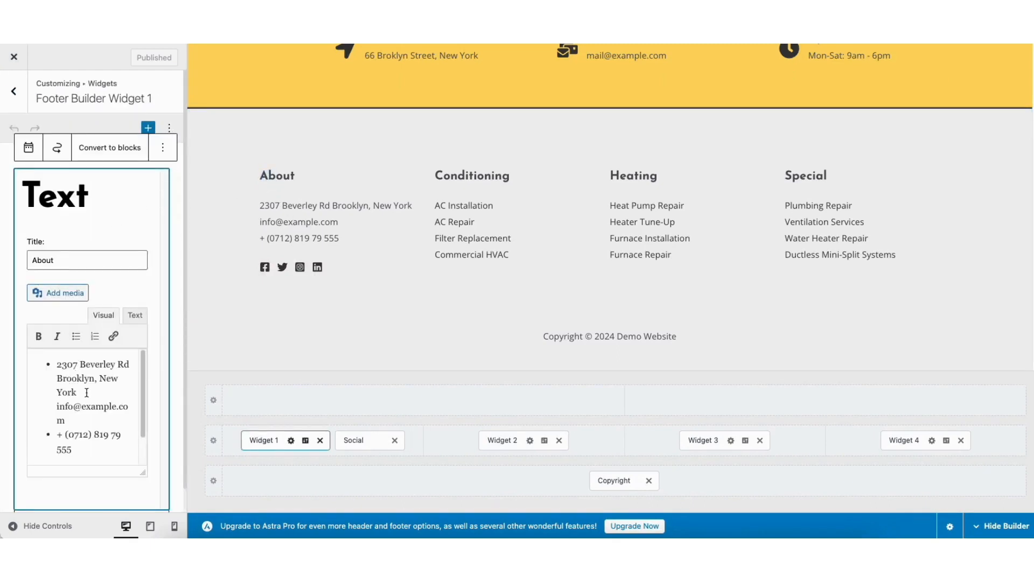
left_click(305, 441)
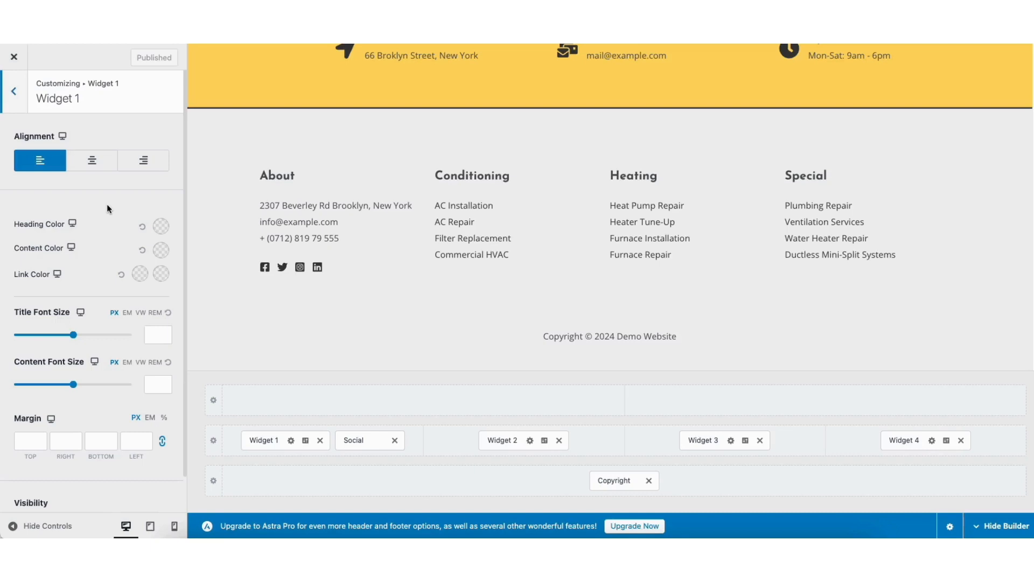
Review the footer social icons' general and design settings, and remove the Social element from the footer
left_click(265, 267)
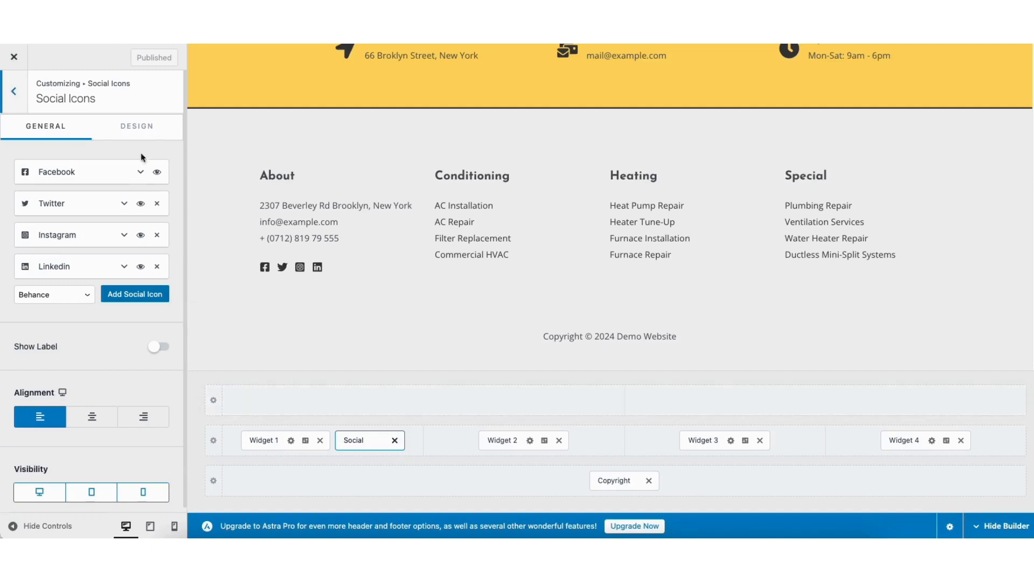
left_click(136, 127)
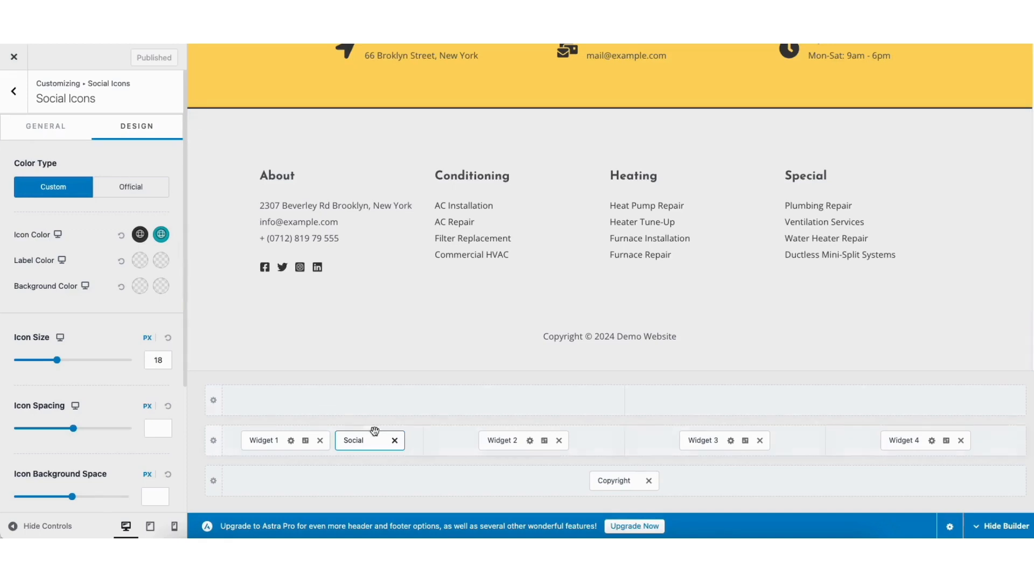
left_click(395, 440)
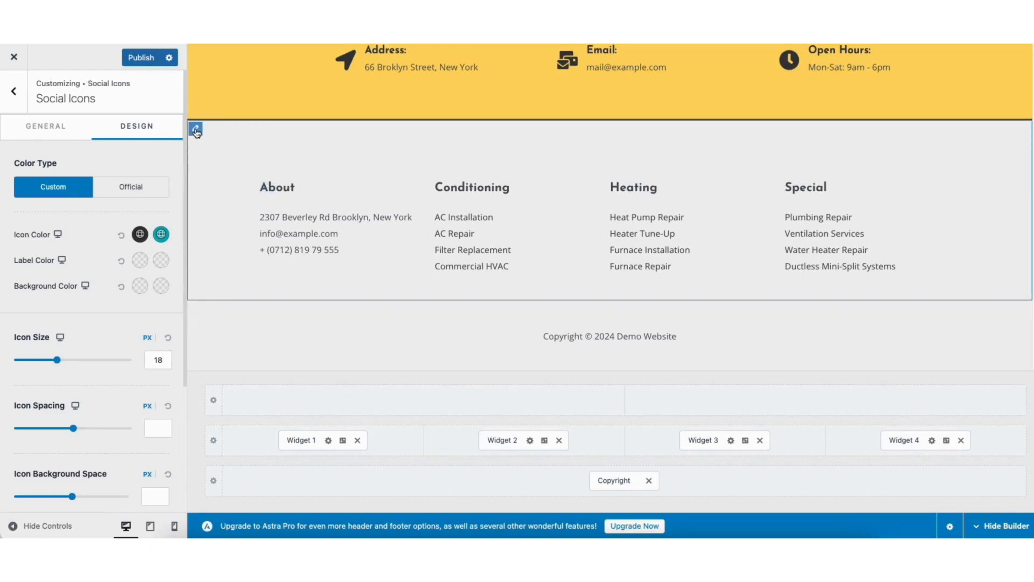
Set the primary footer to 3 columns and view the elements available for the row above it
left_click(196, 130)
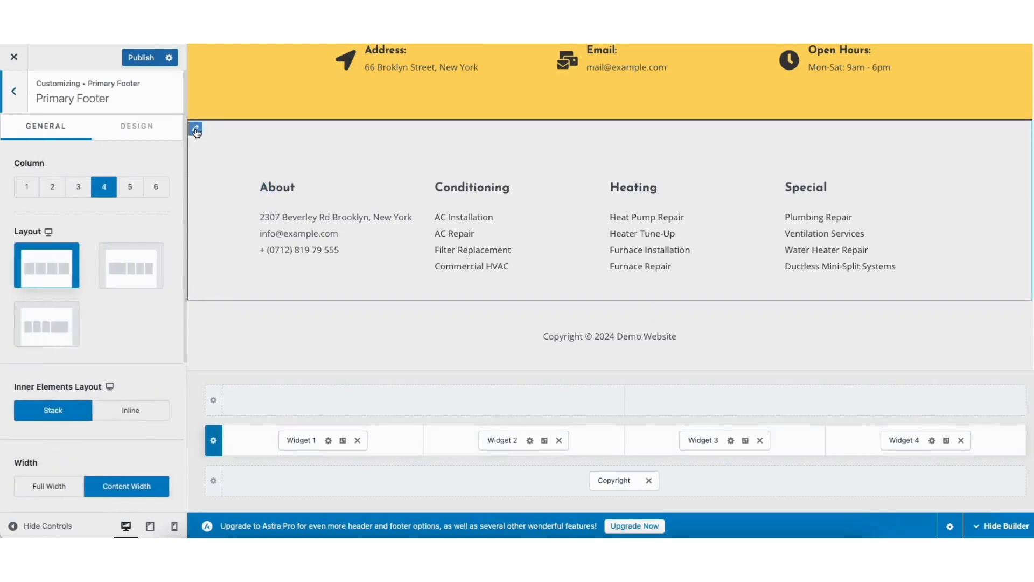
left_click(77, 189)
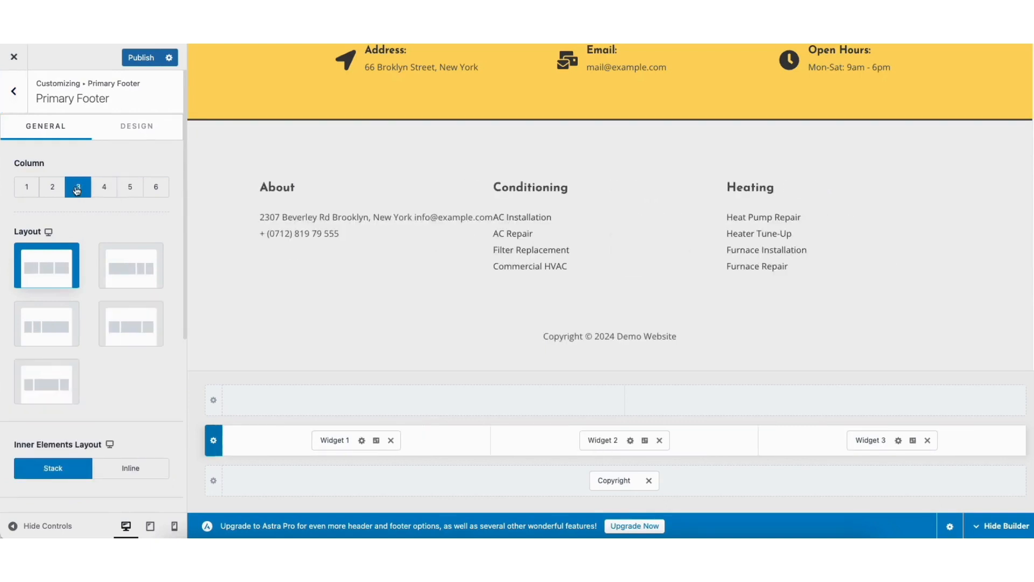
left_click(423, 402)
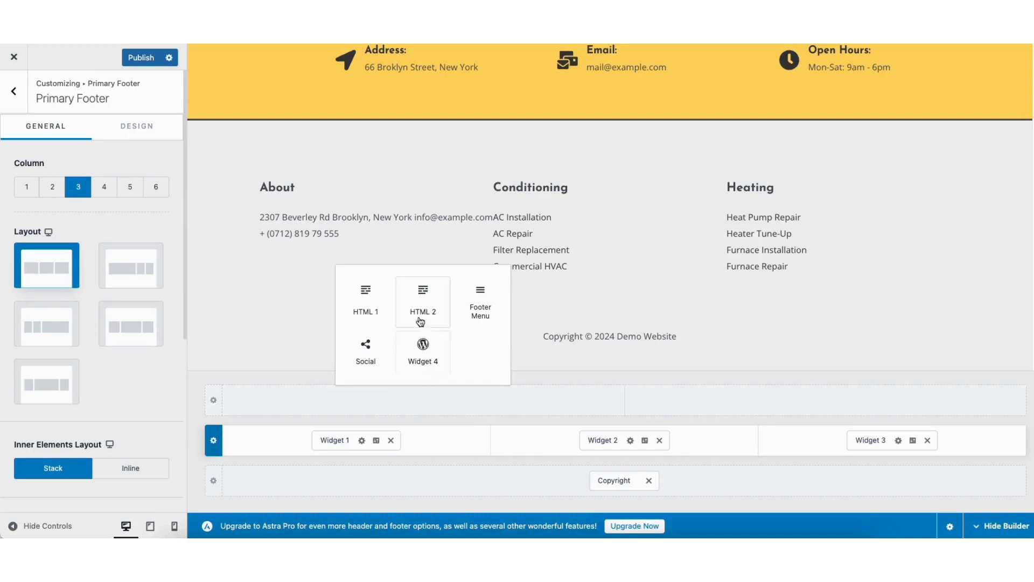
left_click(301, 377)
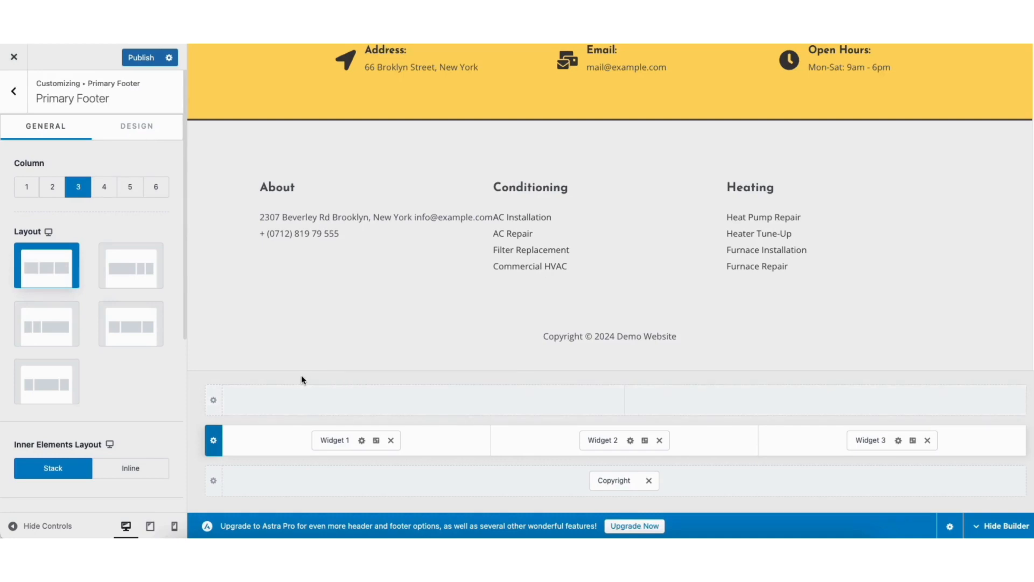
Leave the Footer Builder and open the header's Get Quote button for editing
left_click(13, 91)
left_click(14, 92)
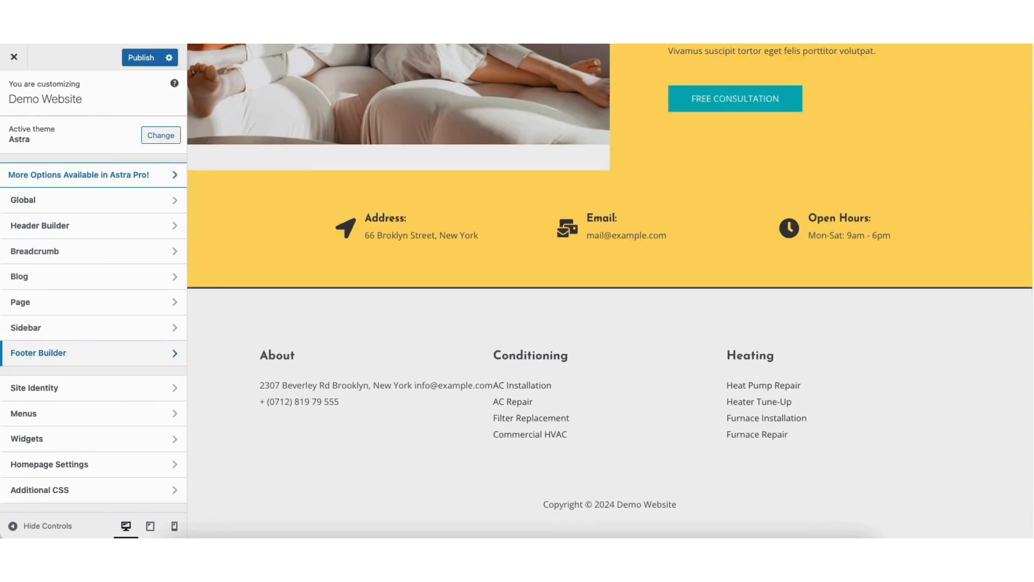
scroll(992, 196, "up", 10)
scroll(993, 196, "up", 10)
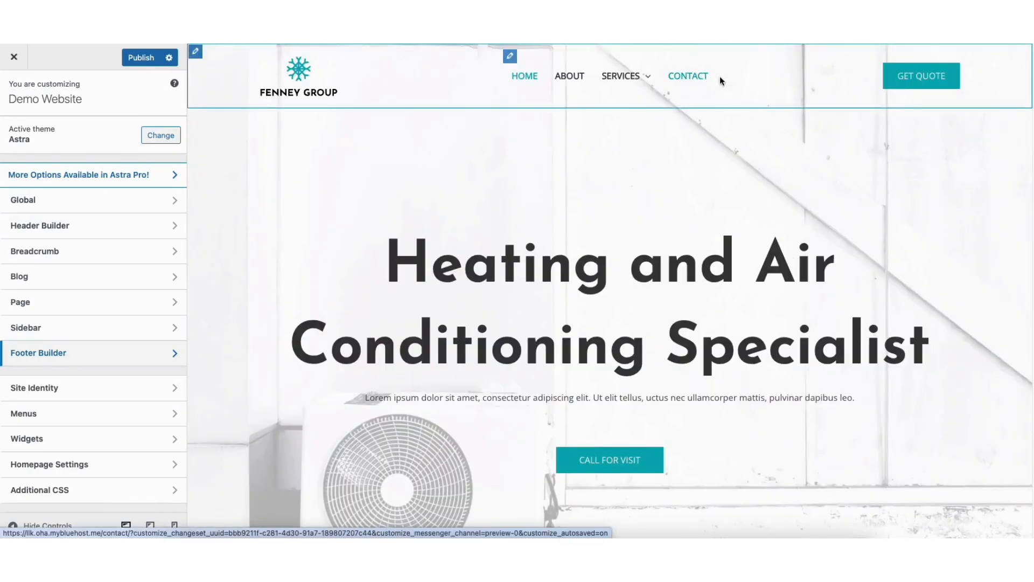
mouse_move(892, 69)
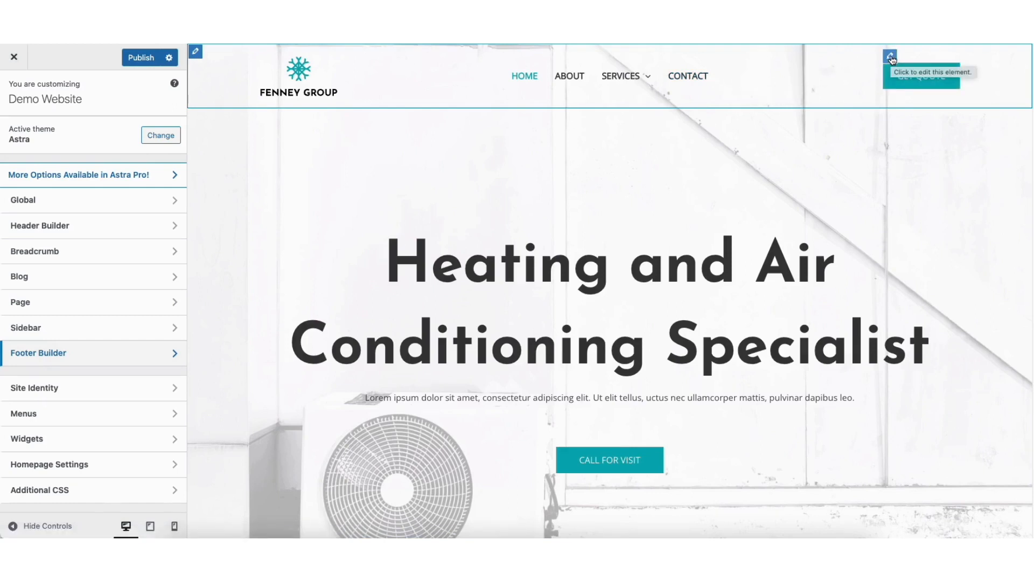
left_click(891, 57)
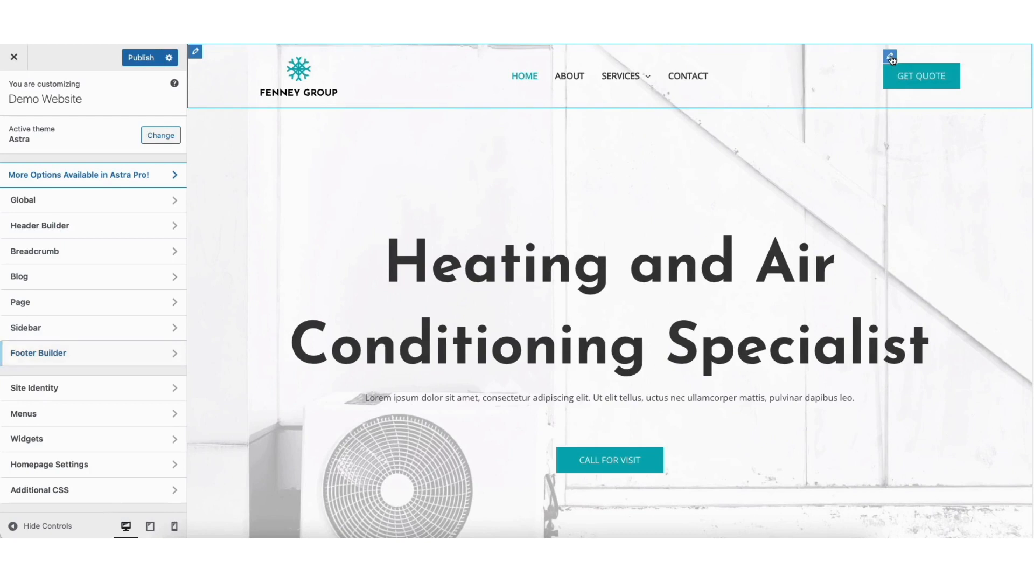